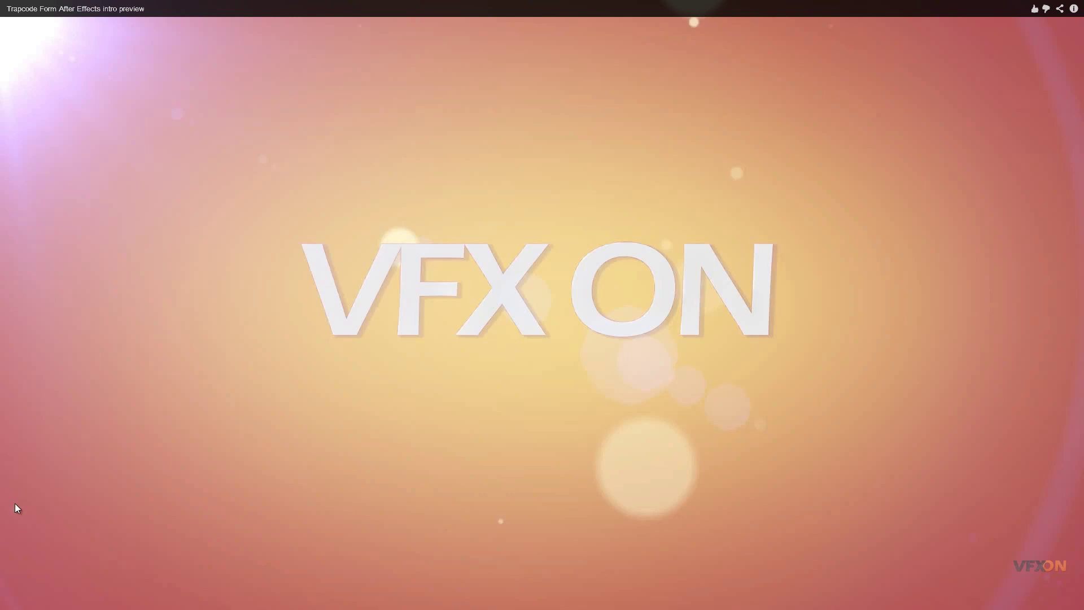
Step: Play the Trapcode Form intro preview to watch the finished VFX ON result
click(16, 603)
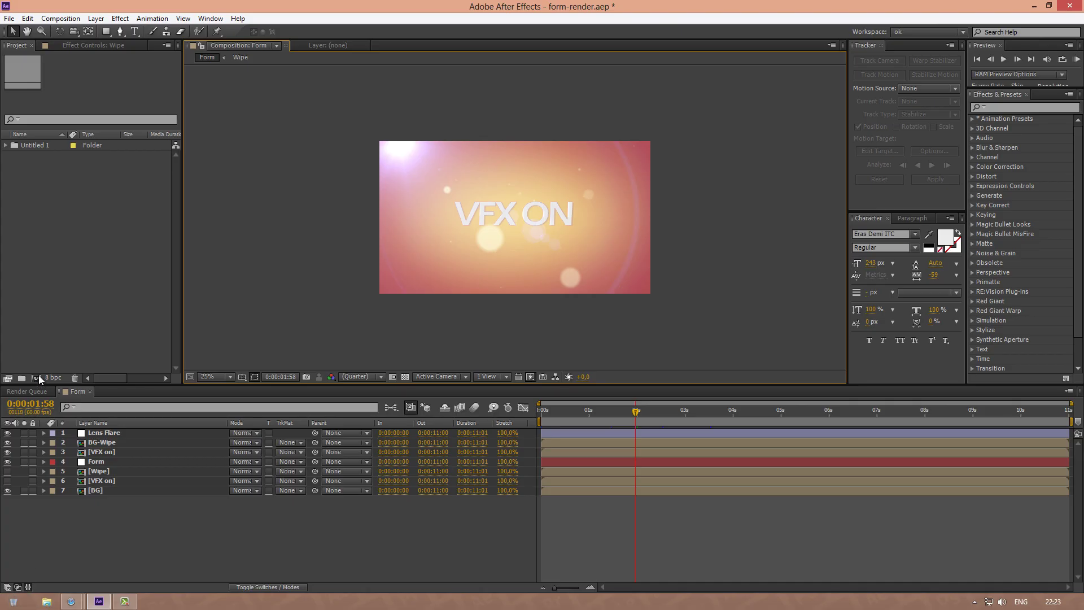
Step: Create Comp 2 at 1920×1080, 60 fps, 30 seconds long
click(36, 376)
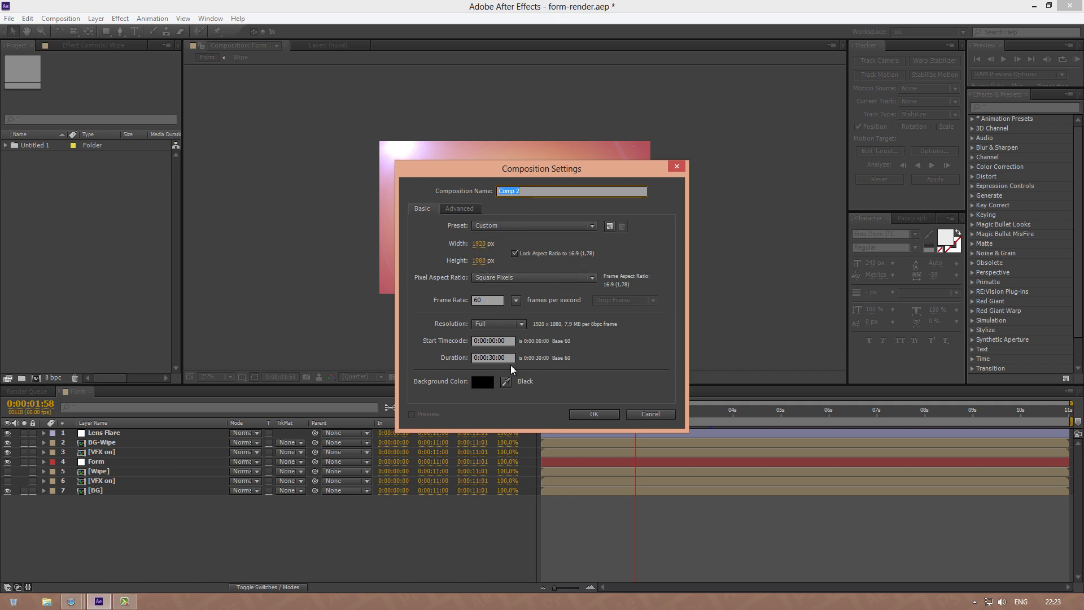
click(594, 415)
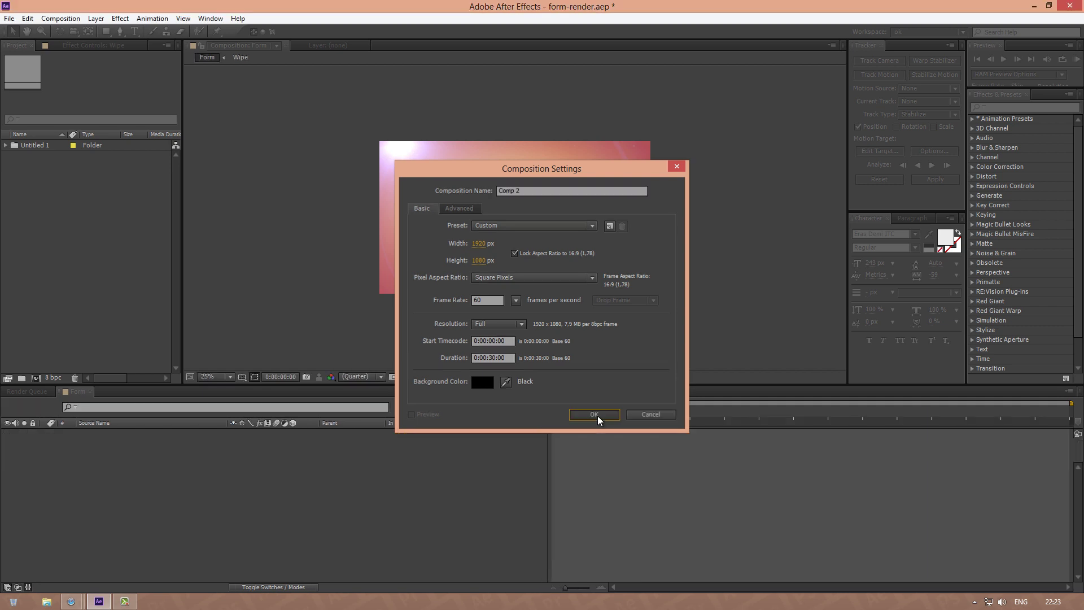
Step: Show the title/action safe guides and type the text VFX ON in the comp
click(134, 31)
click(242, 377)
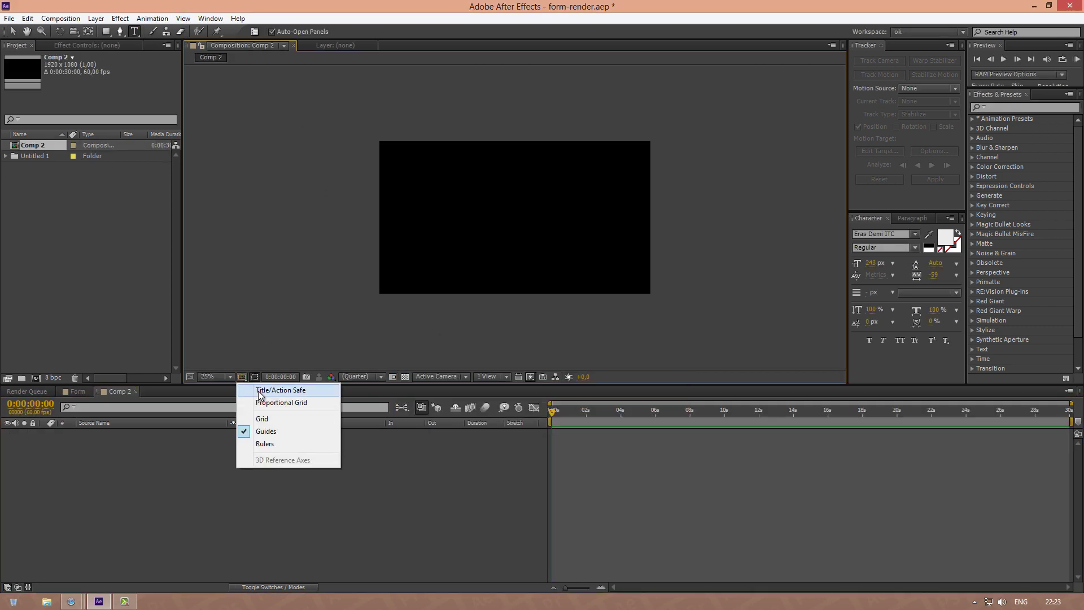
click(261, 390)
click(440, 222)
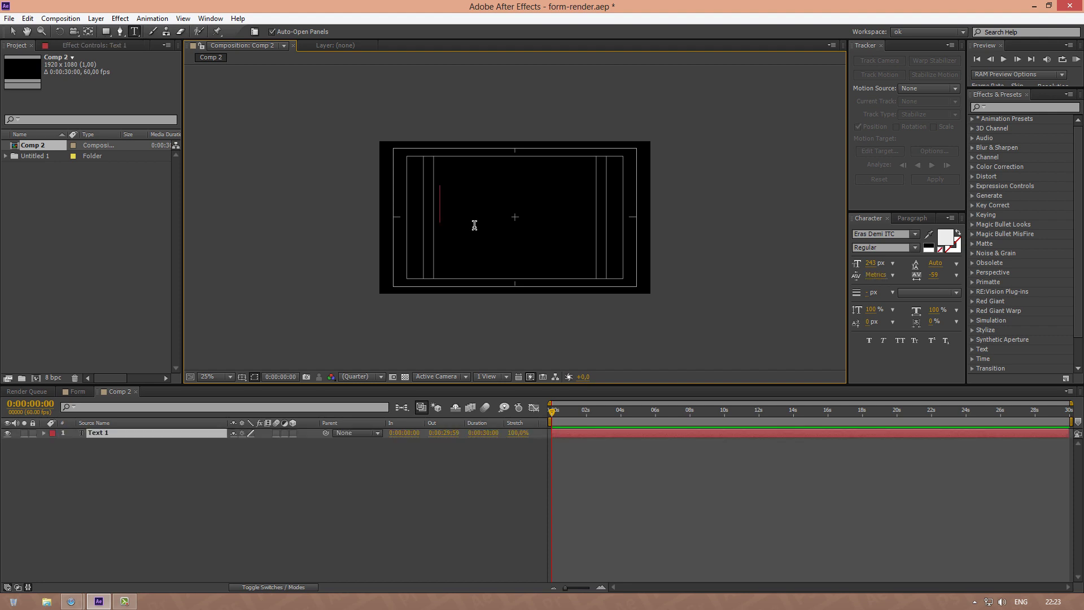
text(VFX ON)
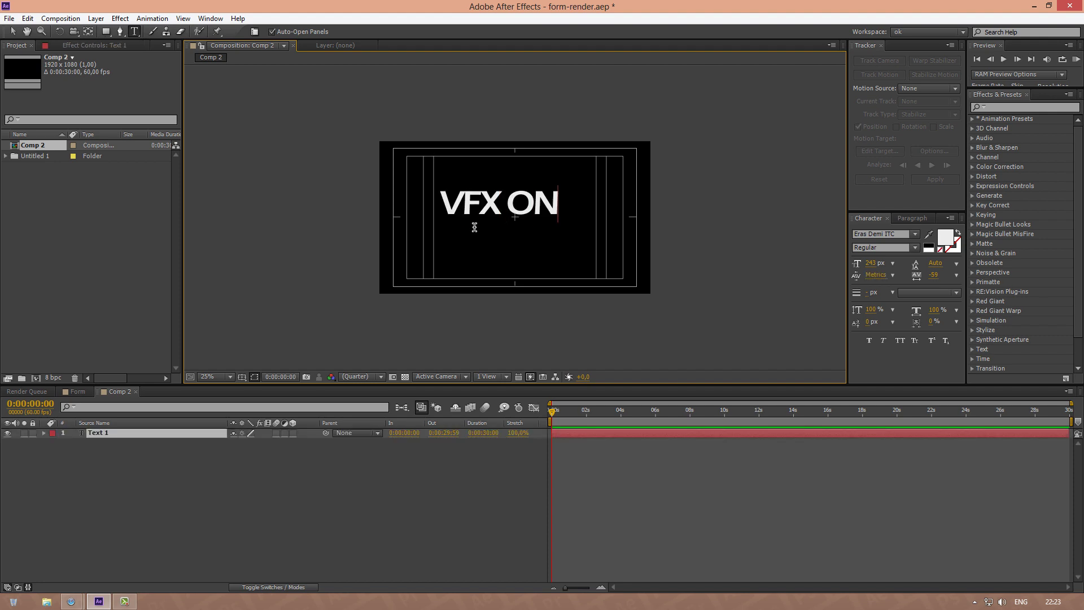
click(12, 31)
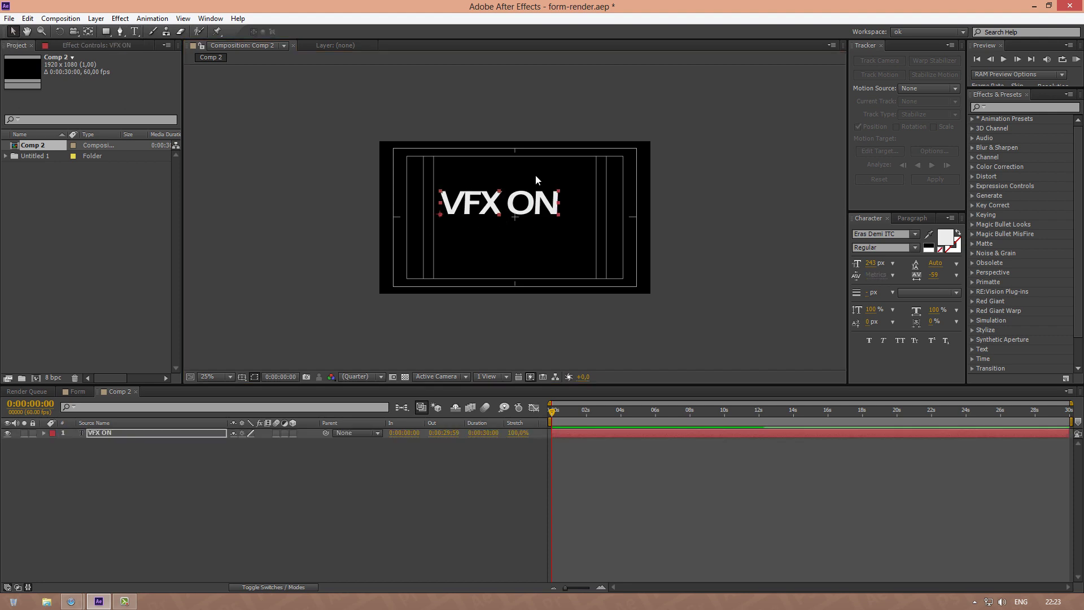
Step: Centre the VFX ON text in the frame, then hide the safe guides
drag(522, 210, 540, 222)
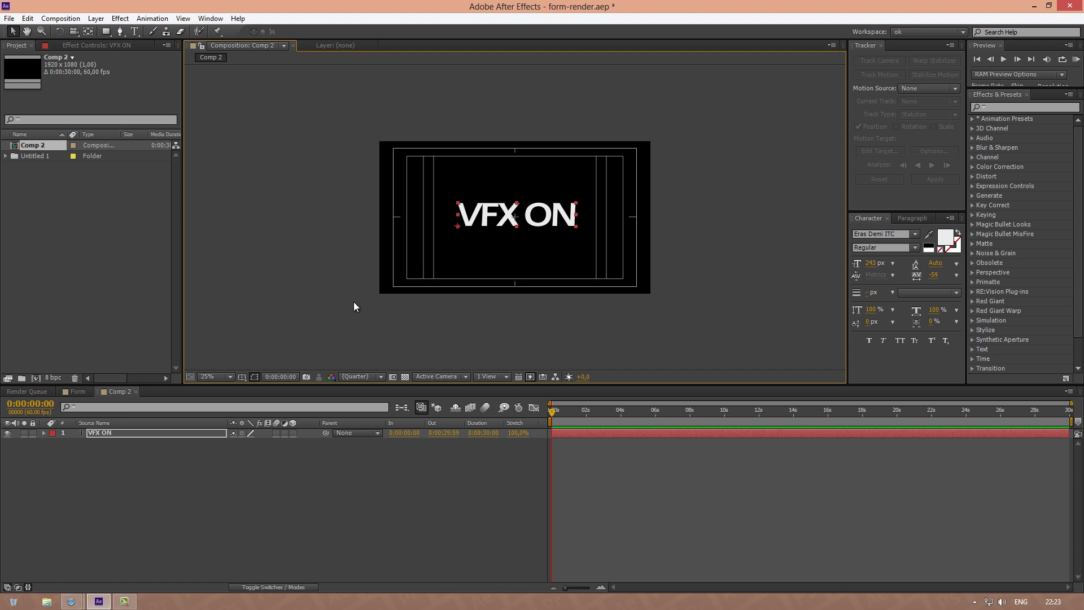
click(239, 377)
click(253, 387)
Step: Pre-compose the VFX ON text layer into a new comp named Text/Logo
right_click(133, 432)
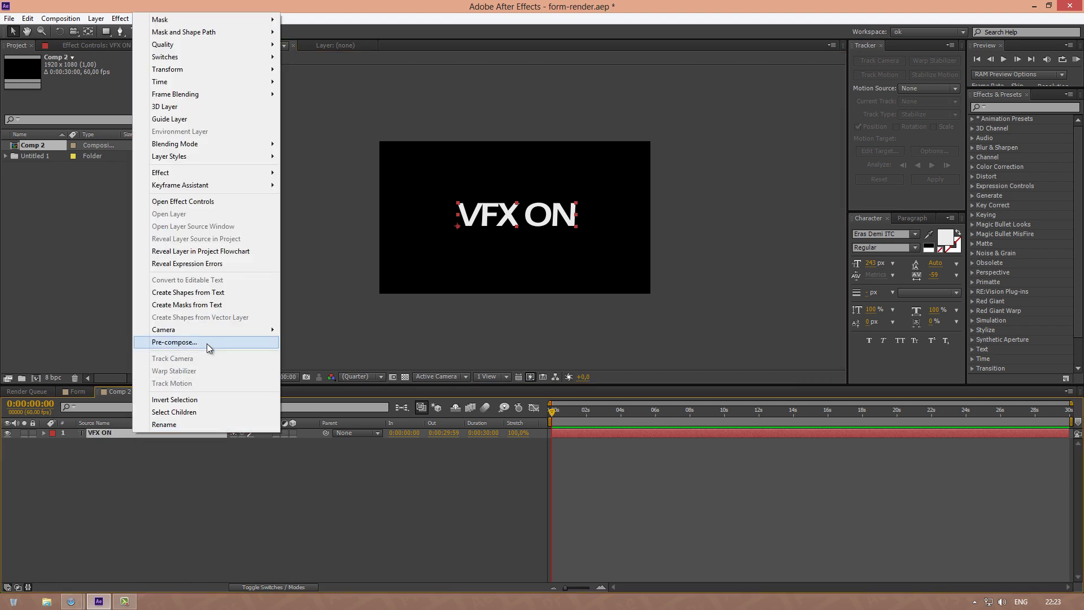
click(208, 349)
text(Text/)
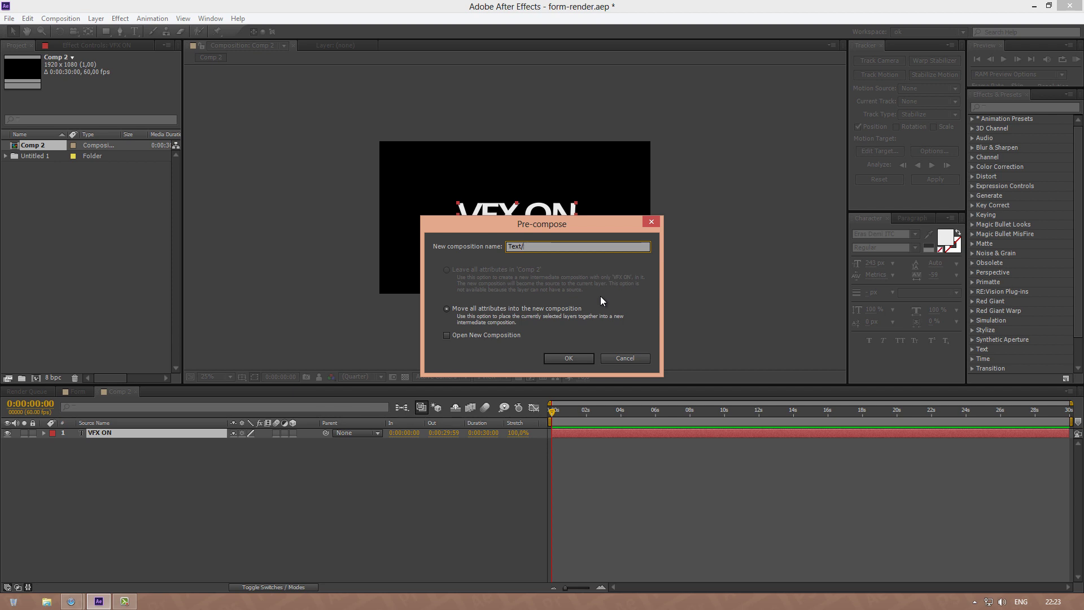
text(Logo)
click(574, 354)
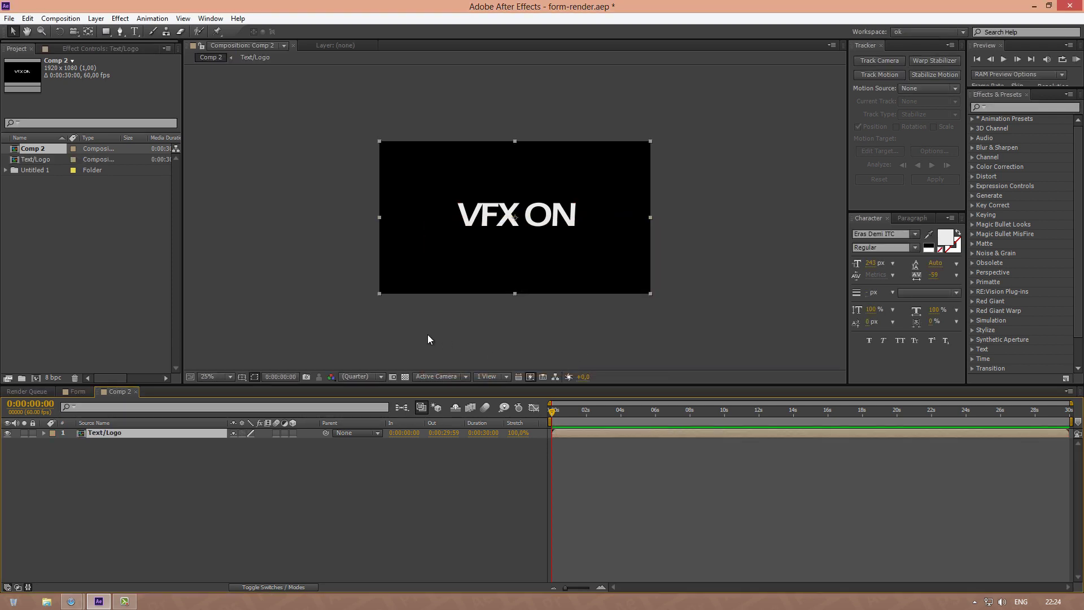
Step: Apply Linear Wipe to Text/Logo, keyframe Transition Completion 0% at 2 seconds, and set Feather 40
click(120, 19)
mouse_move(212, 385)
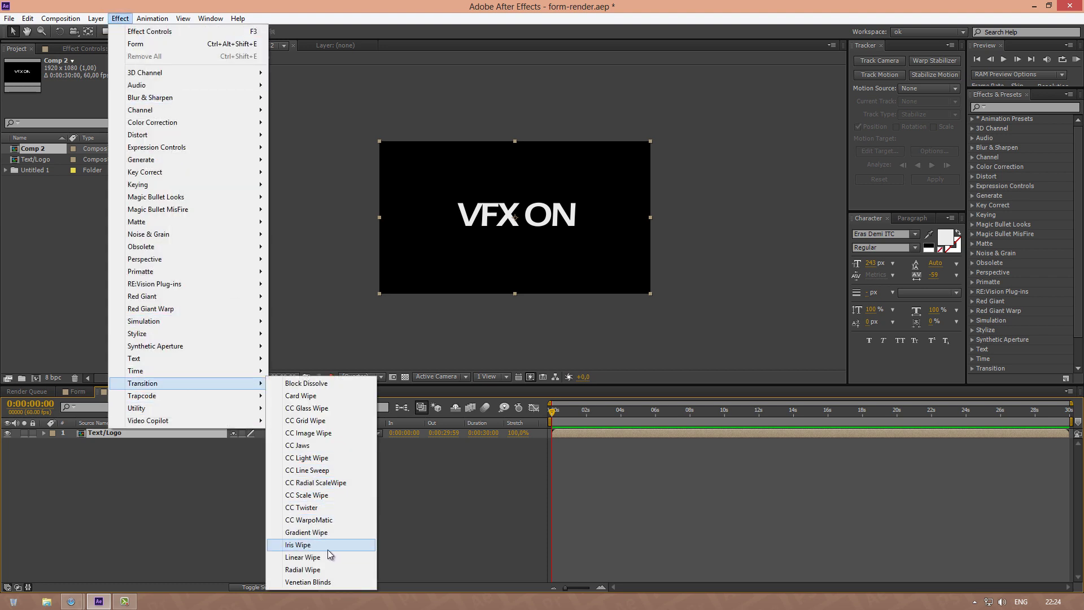
click(325, 562)
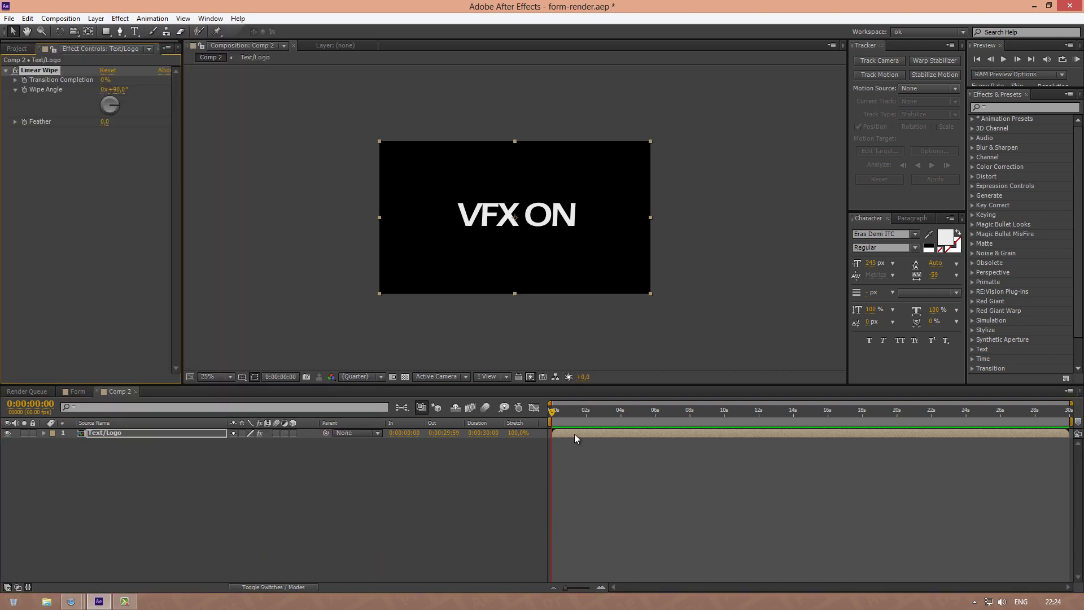
click(586, 413)
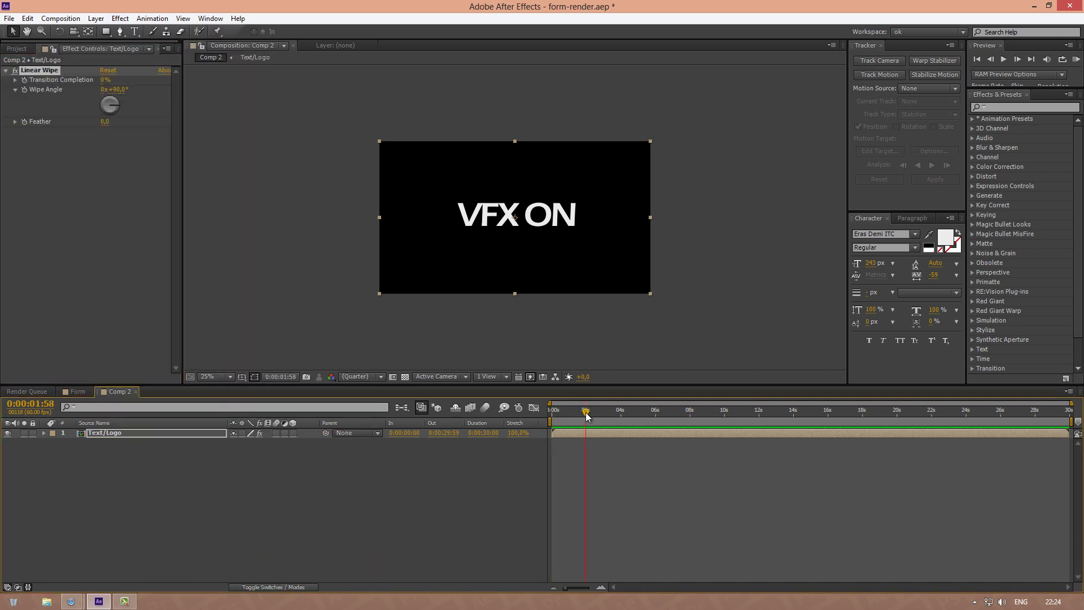
click(586, 413)
click(24, 80)
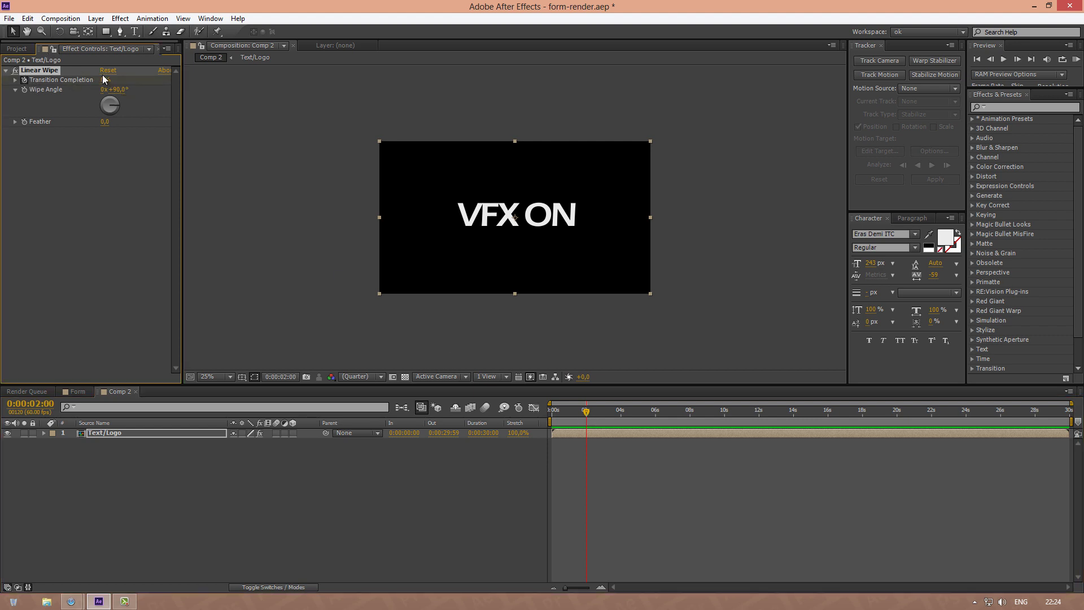
click(105, 122)
text(40)
key(Return)
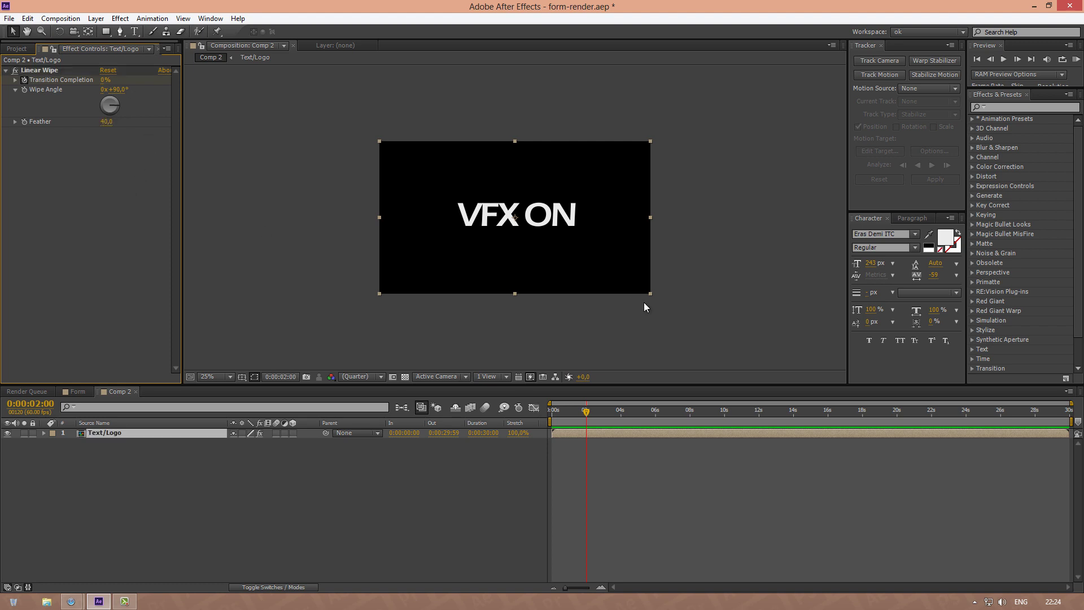
Step: At 4 seconds, set Transition Completion to 100% so VFX ON is fully wiped away
drag(587, 411, 623, 412)
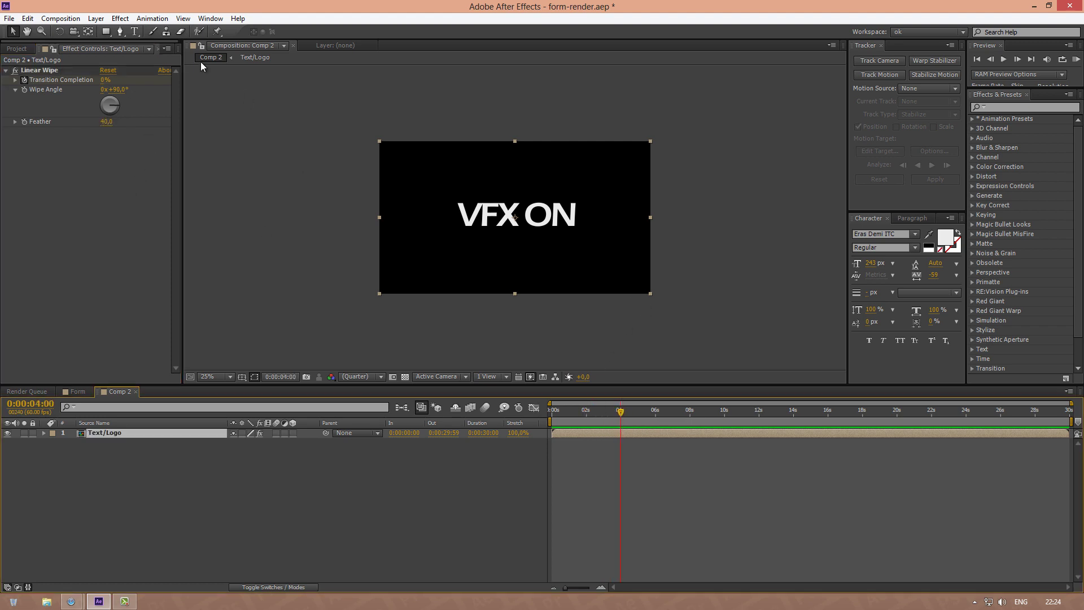
click(105, 80)
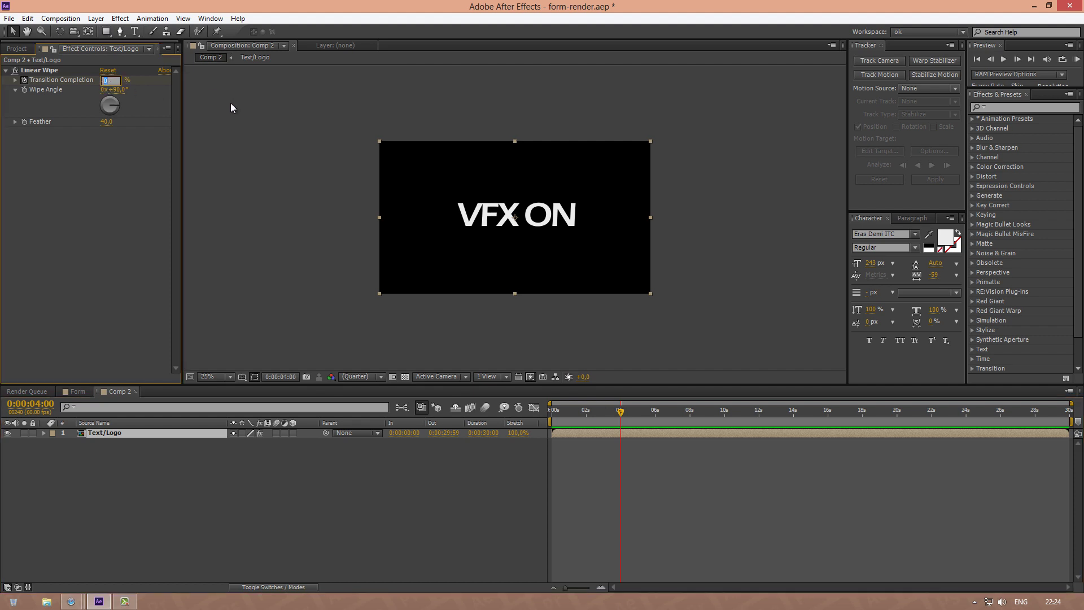
text(100)
key(Return)
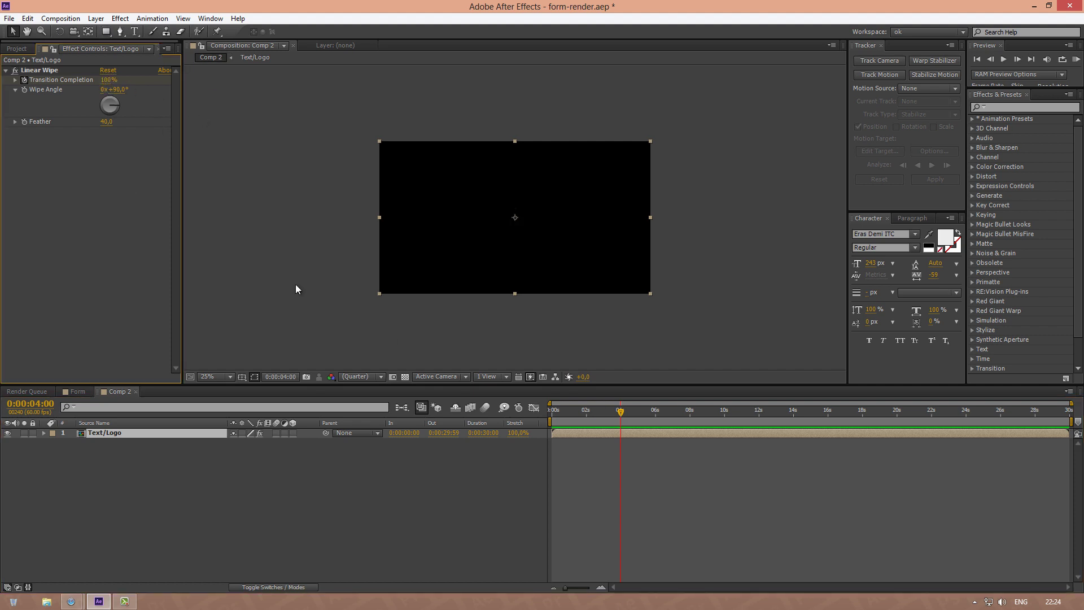
click(207, 507)
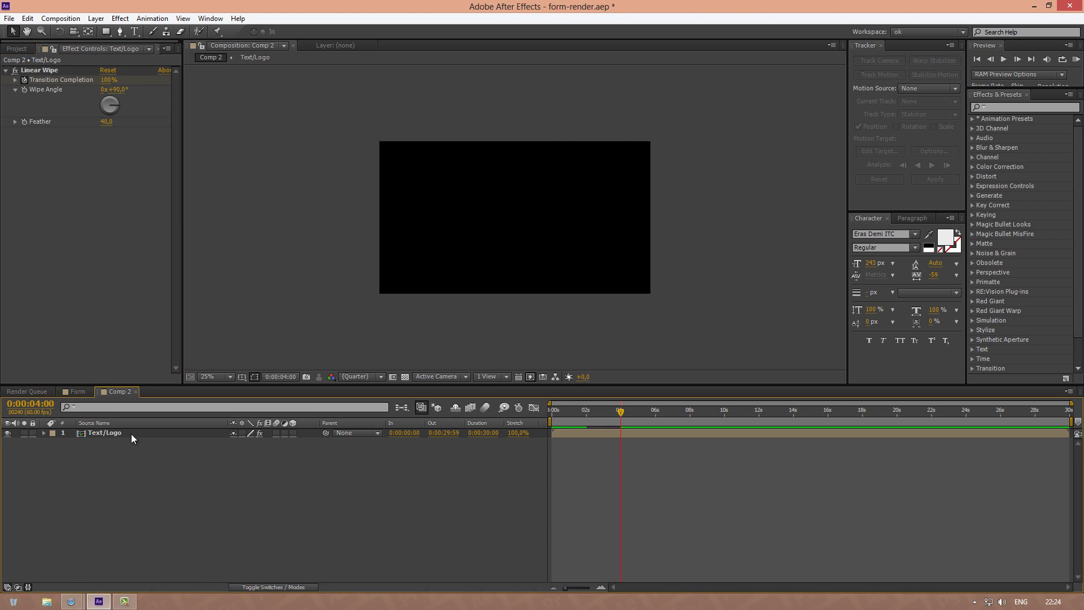
Step: Create a new composition named Wipe
click(17, 48)
click(38, 377)
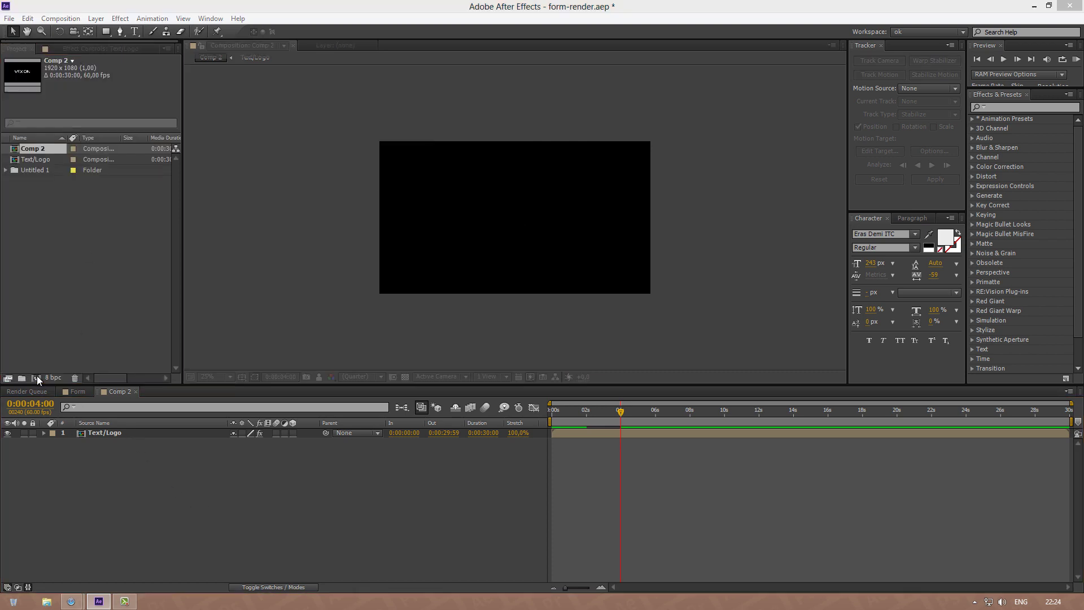
text(Wipe)
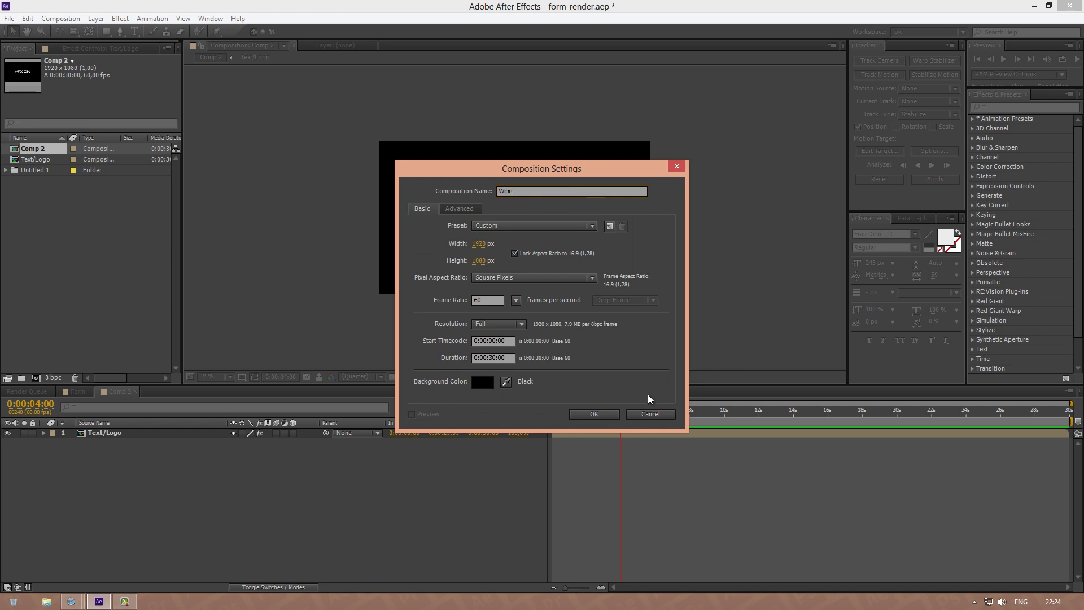
click(599, 414)
Step: Add a full-frame white solid layer to the Wipe composition
right_click(185, 499)
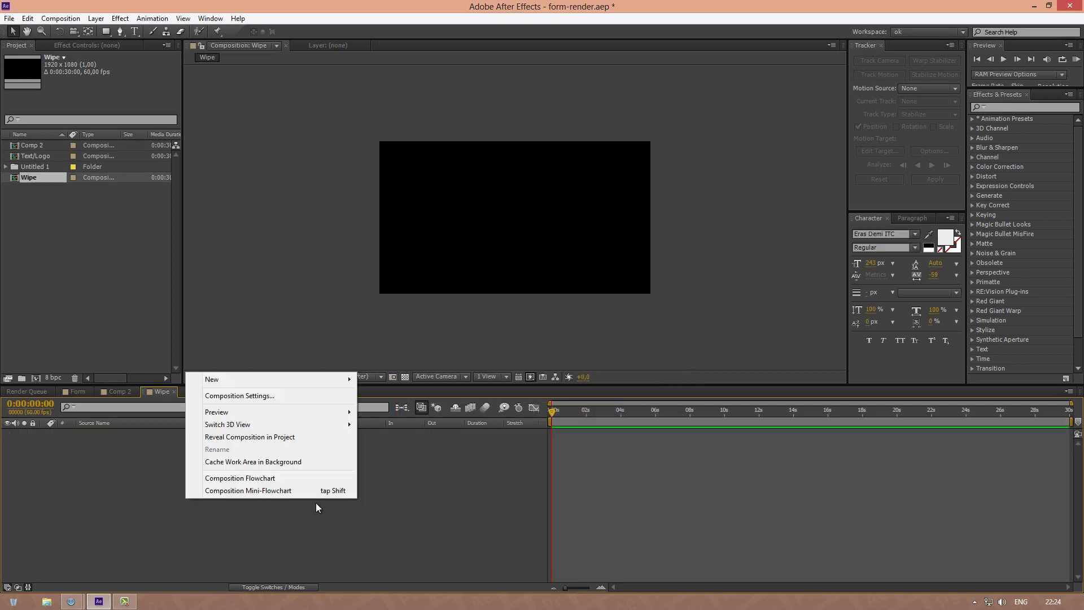
mouse_move(302, 380)
click(416, 412)
click(571, 400)
Step: Apply Linear Wipe to the white solid with a 100% completion keyframe at 2 seconds and -90° angle
click(121, 19)
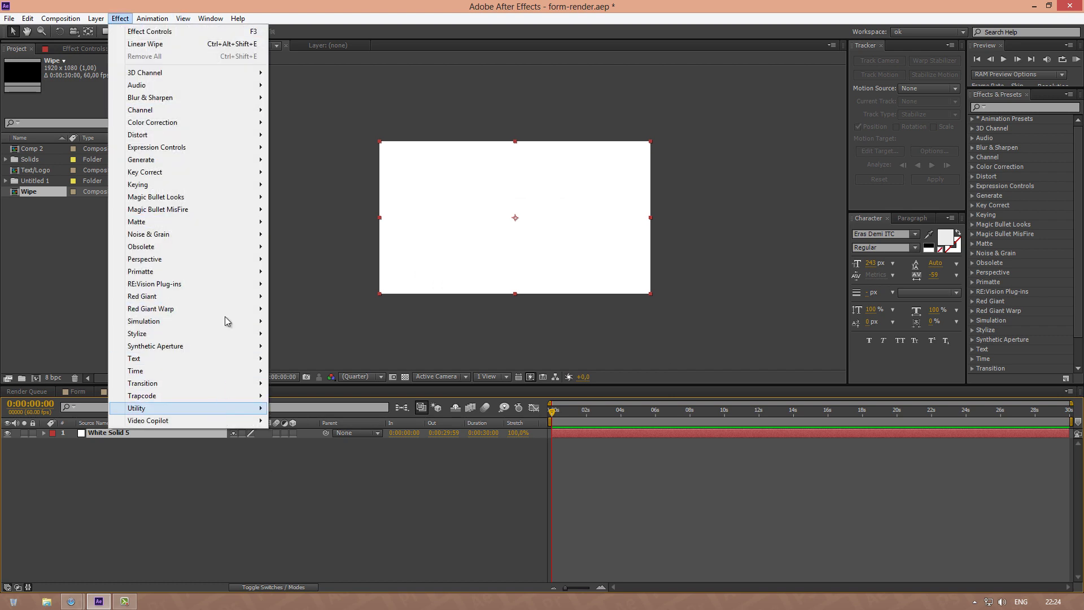
click(159, 43)
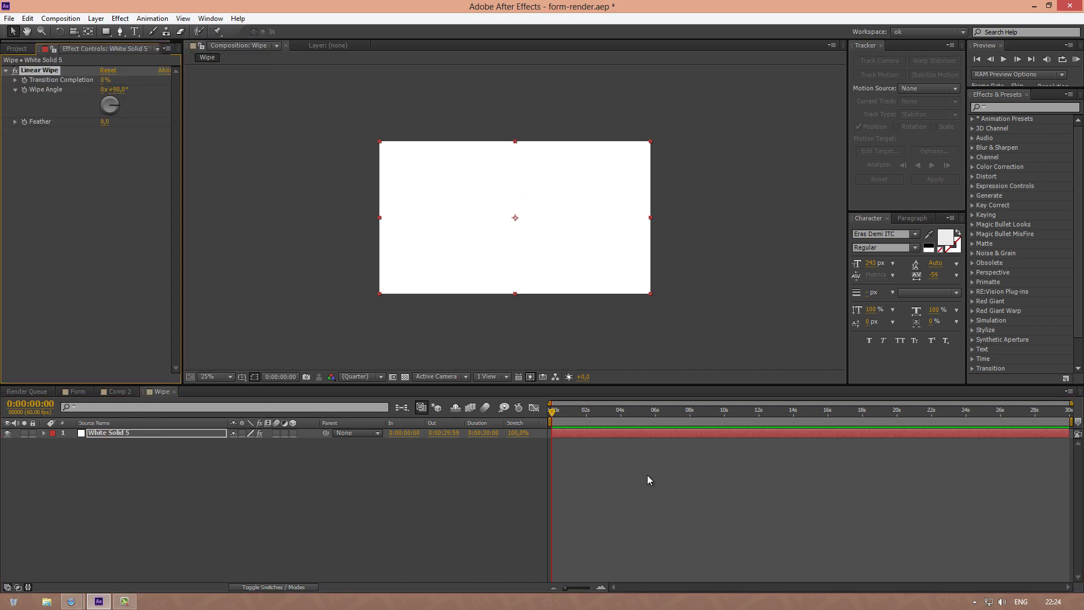
drag(564, 409, 587, 411)
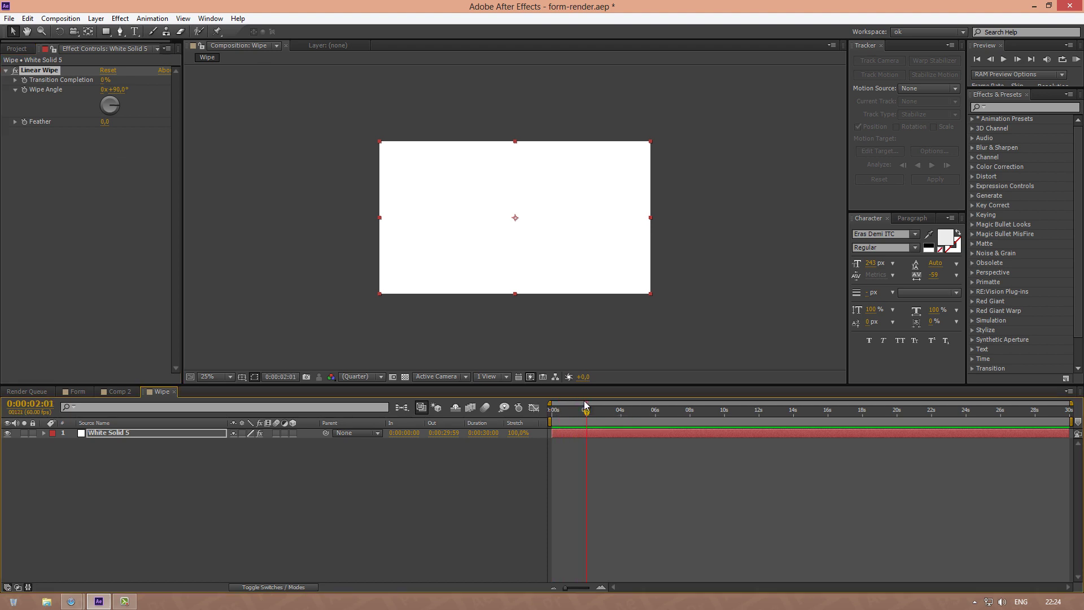
key(Page_Up)
click(24, 80)
click(104, 79)
text(100)
key(Return)
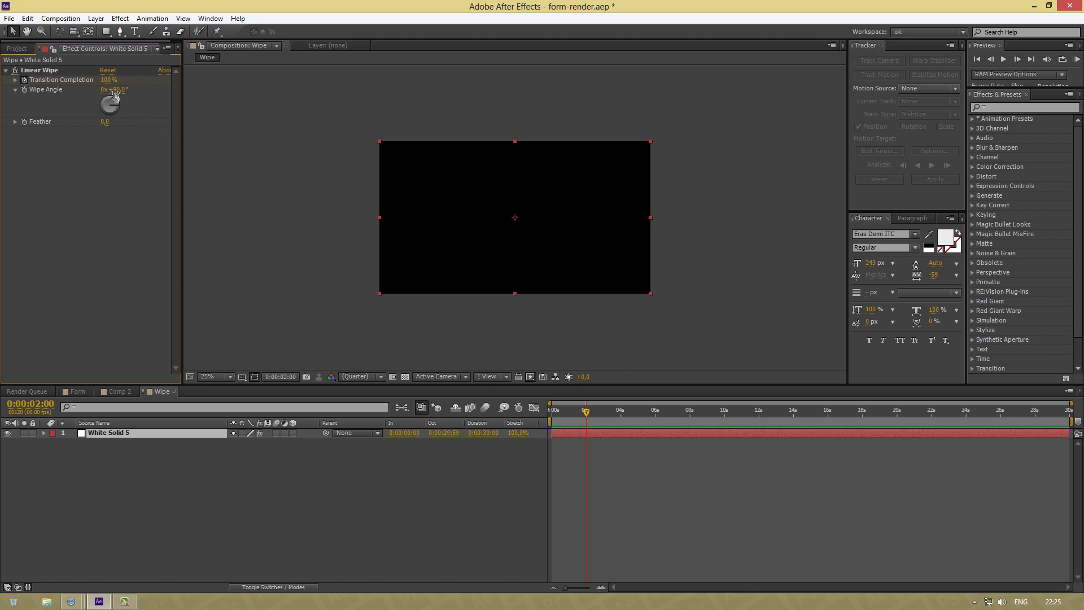
click(115, 90)
text(-90)
key(Return)
Step: Keyframe Transition Completion to 0% at about 6 seconds and set Feather to 200
drag(591, 409, 657, 407)
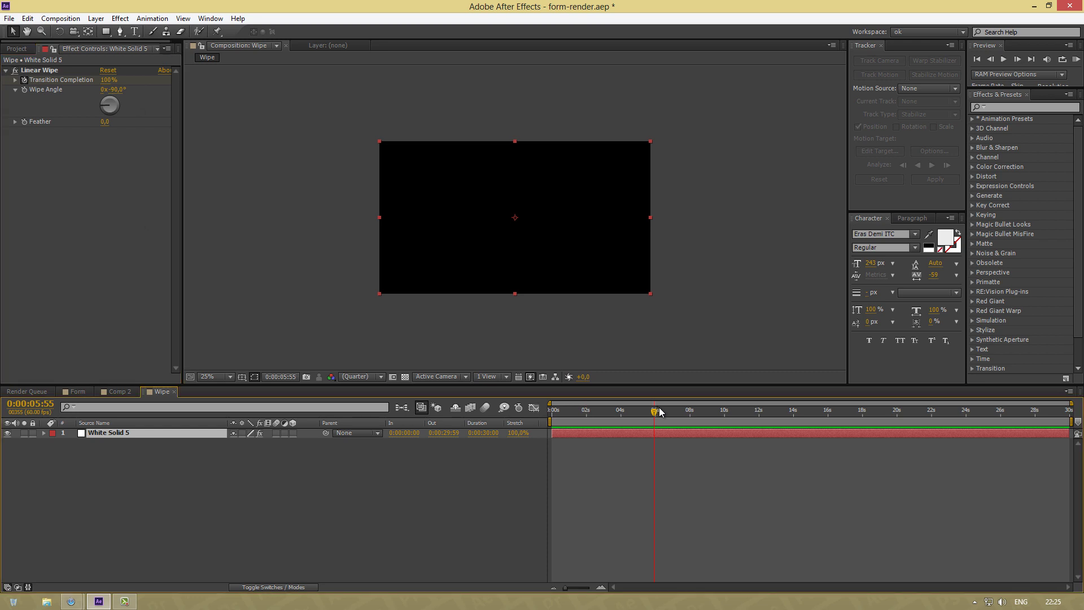
key(Page_Down)
key(Page_Down)
key(Page_Down)
click(109, 81)
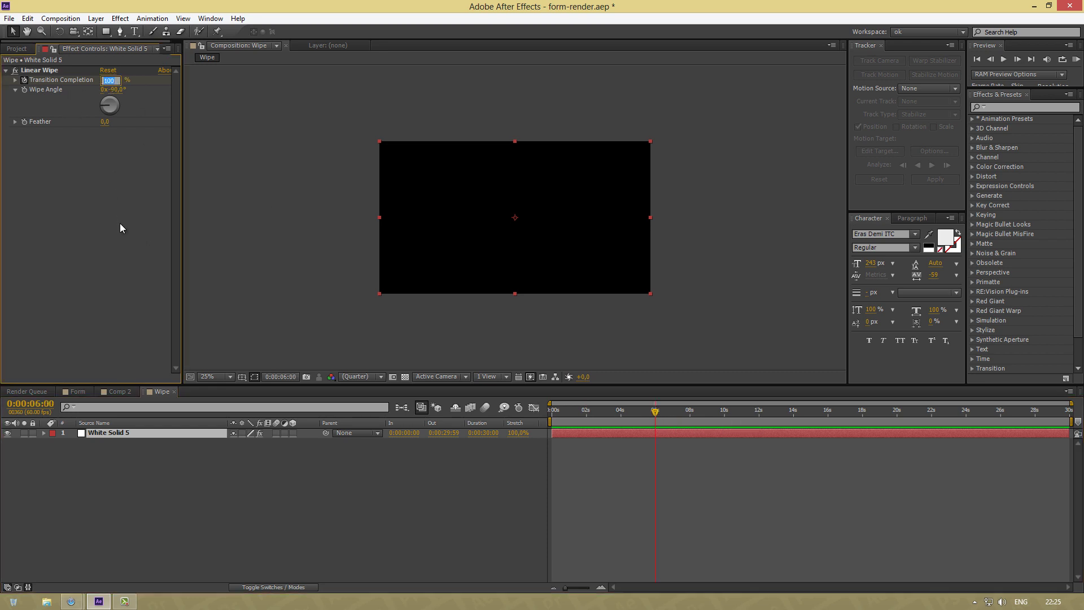
text(0)
key(Return)
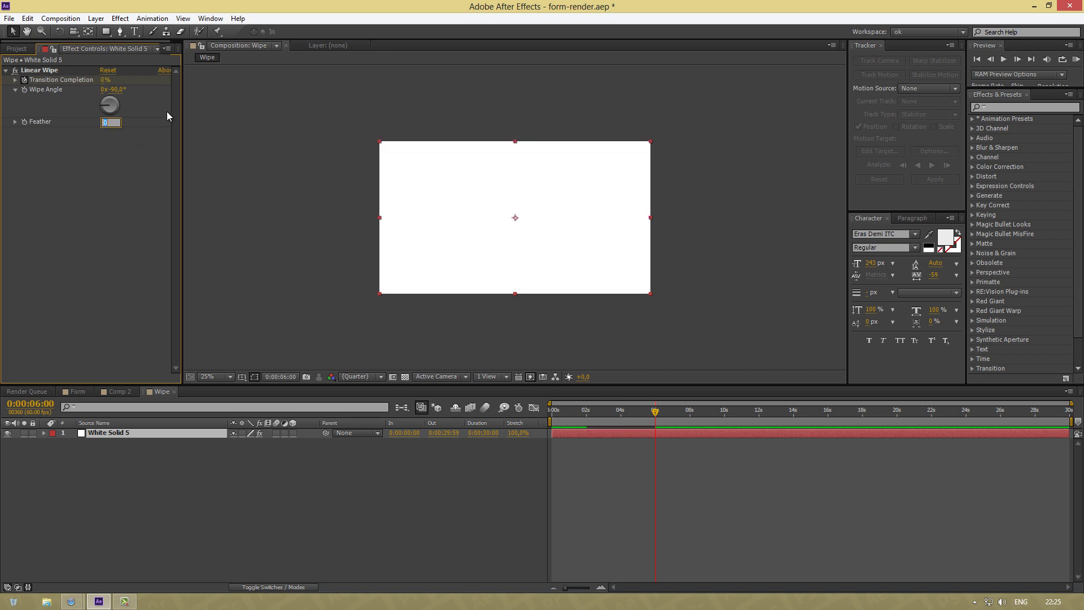
text(200)
key(Return)
Step: Create a new composition named Form
click(17, 48)
click(35, 377)
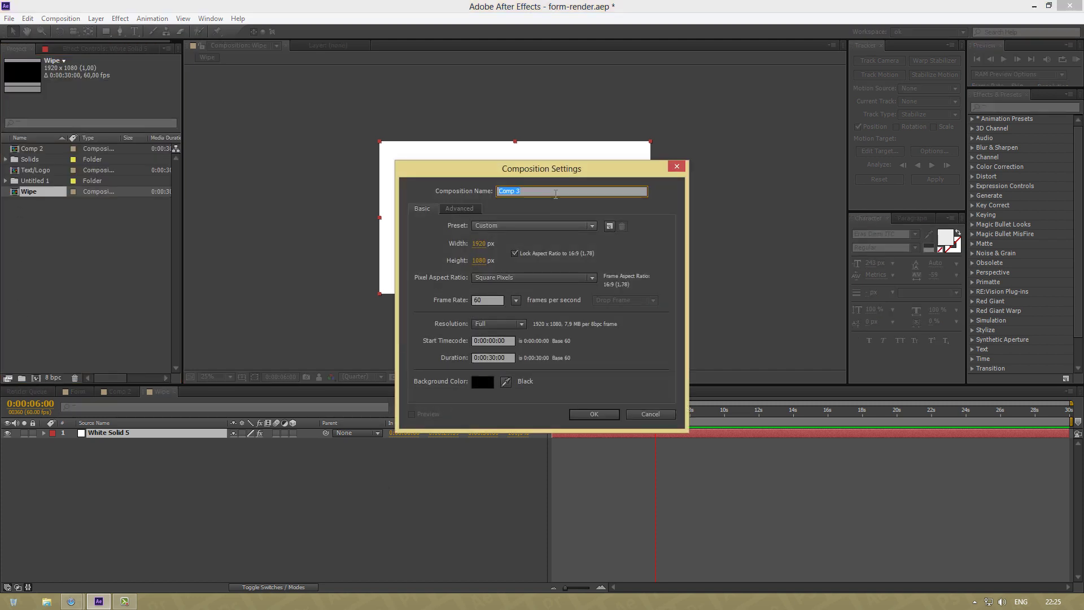
text(Form)
key(Return)
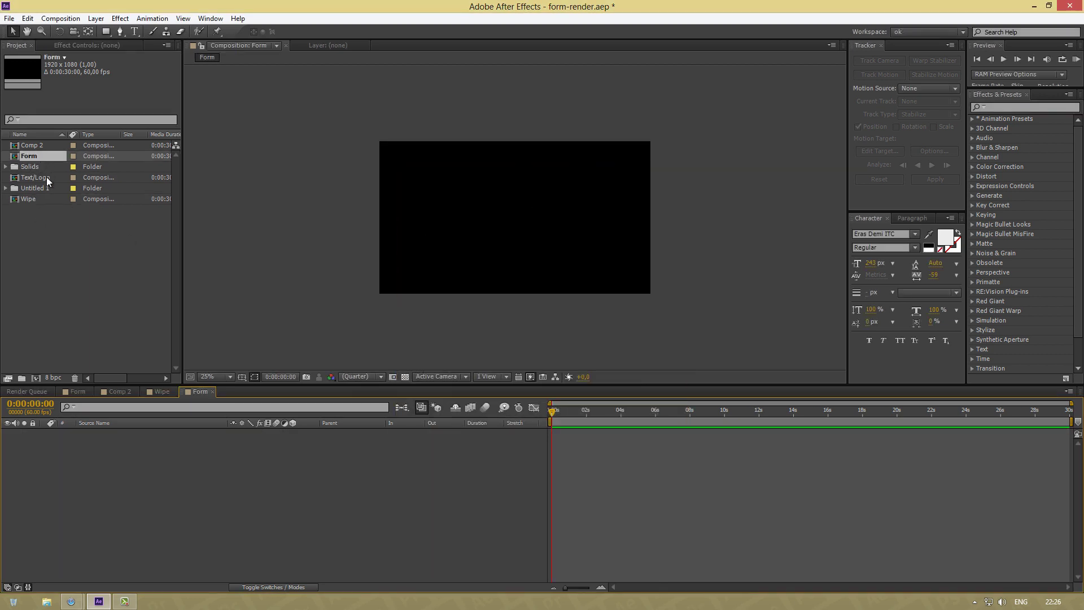
Step: Place the Wipe and Text/Logo comps as layers in the Form timeline
click(39, 198)
ctrl+click(44, 178)
drag(45, 178, 252, 459)
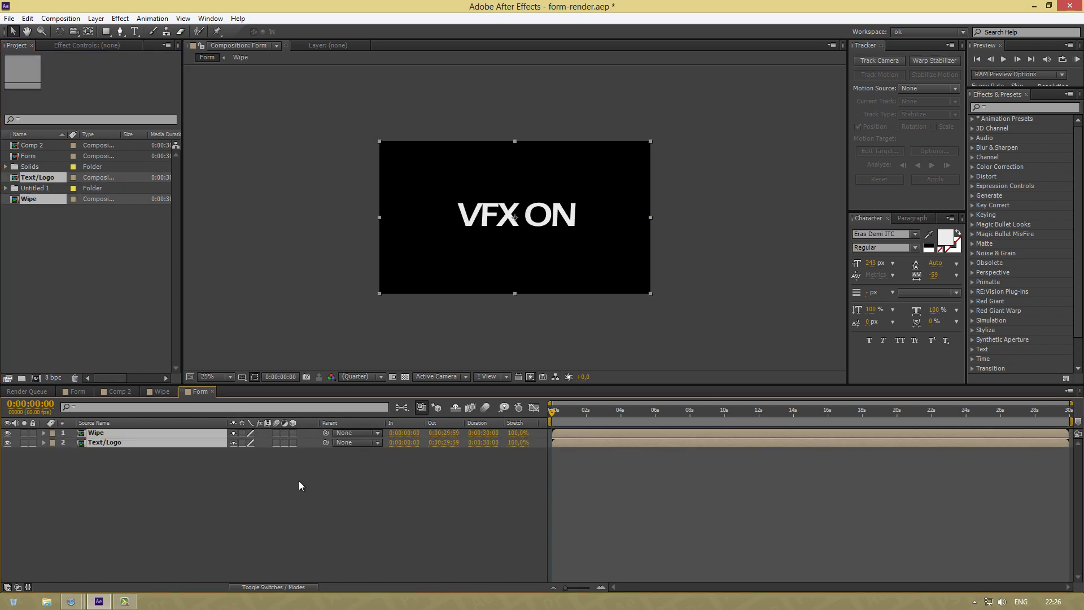
Step: Add a new white solid named Form to the Form composition
click(299, 485)
right_click(167, 475)
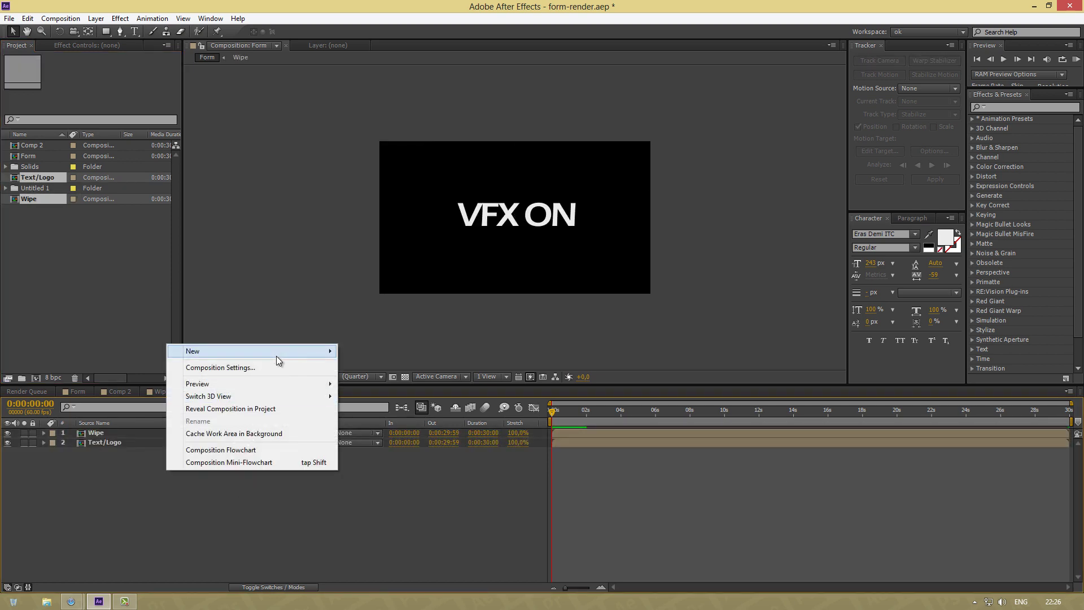
mouse_move(276, 351)
click(389, 380)
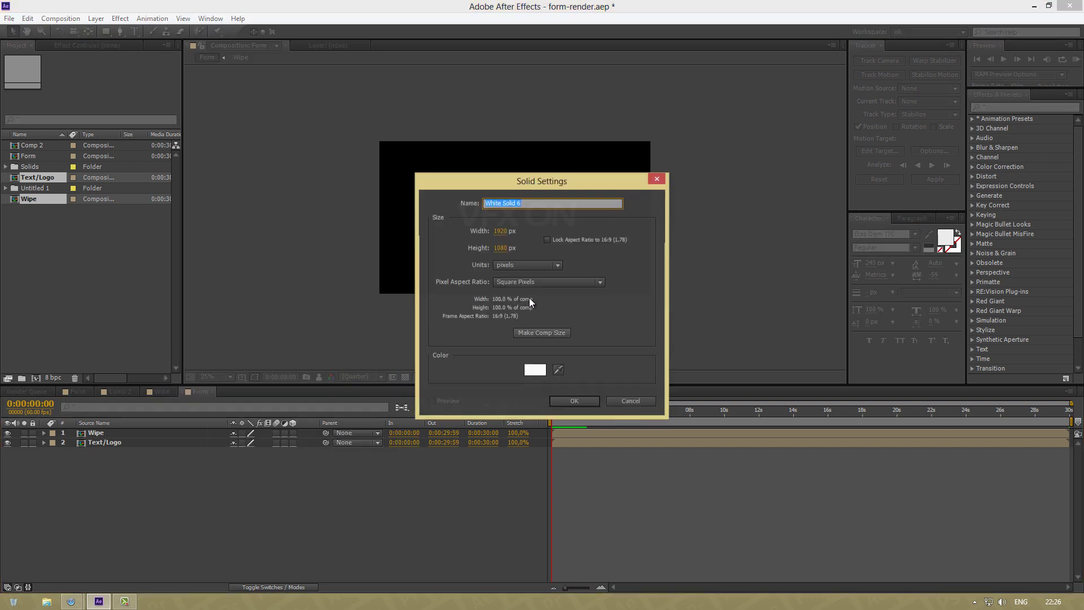
text(Form)
key(Return)
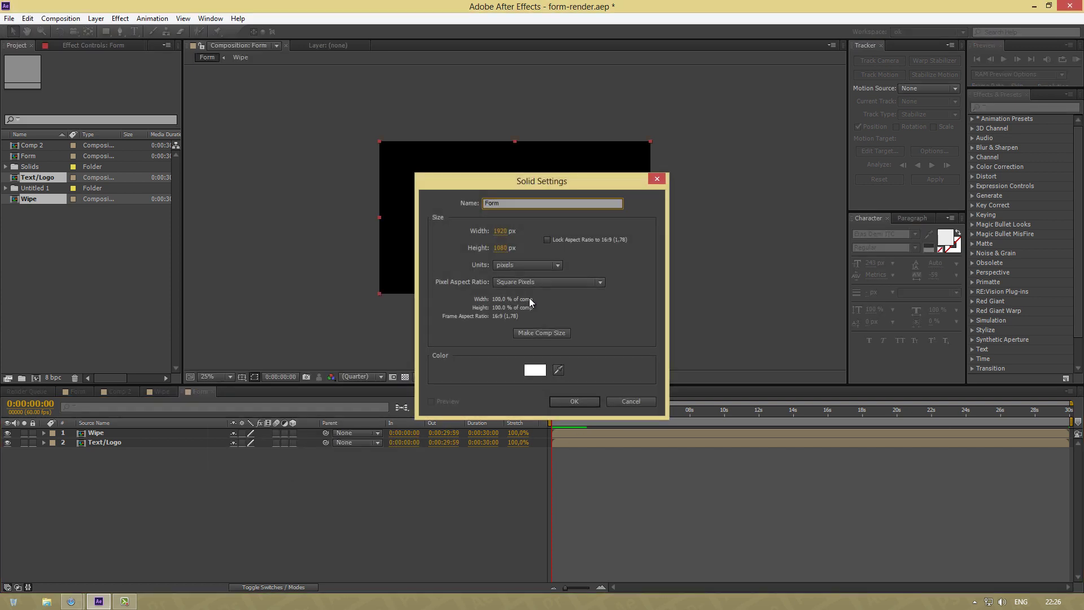
Step: Apply the Trapcode Form effect to the Form solid
click(120, 19)
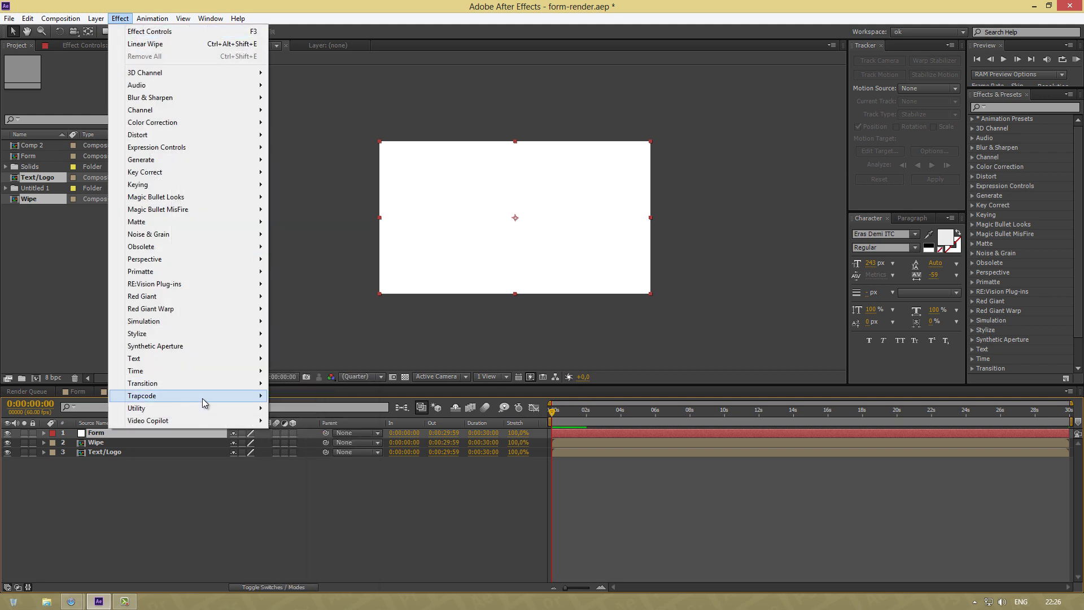
mouse_move(202, 398)
click(309, 421)
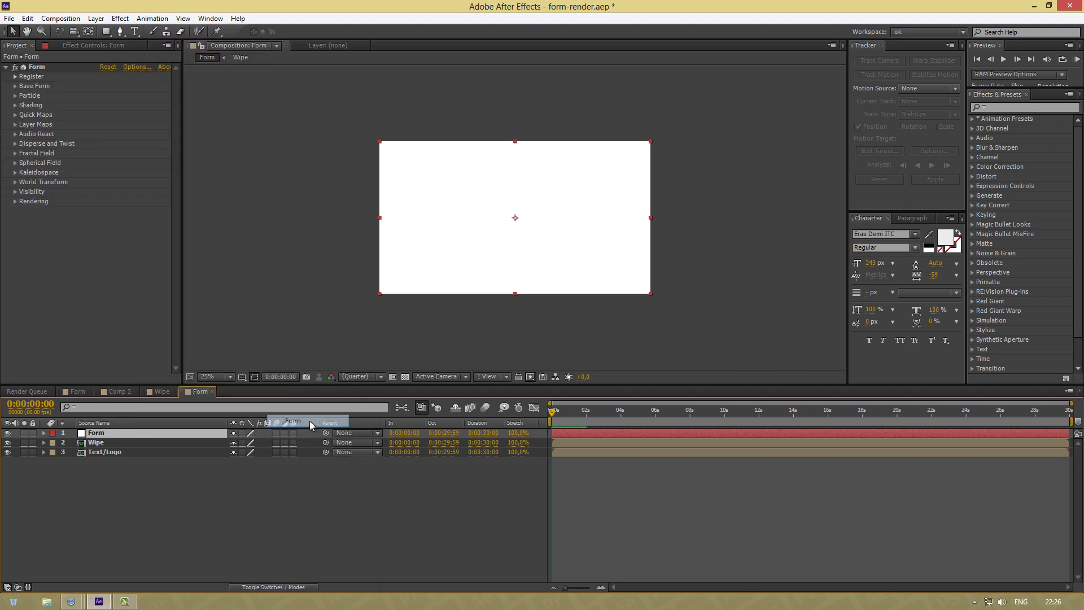
Step: In Base Form, set the grid Size X to 1920 and Size Y to 1080
click(15, 86)
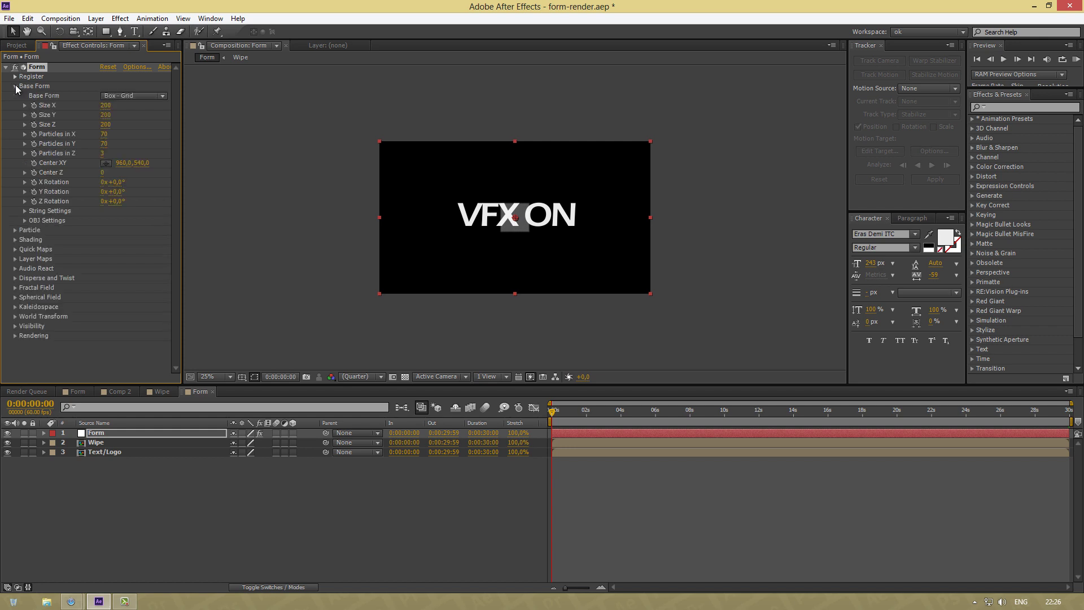
click(105, 106)
click(138, 103)
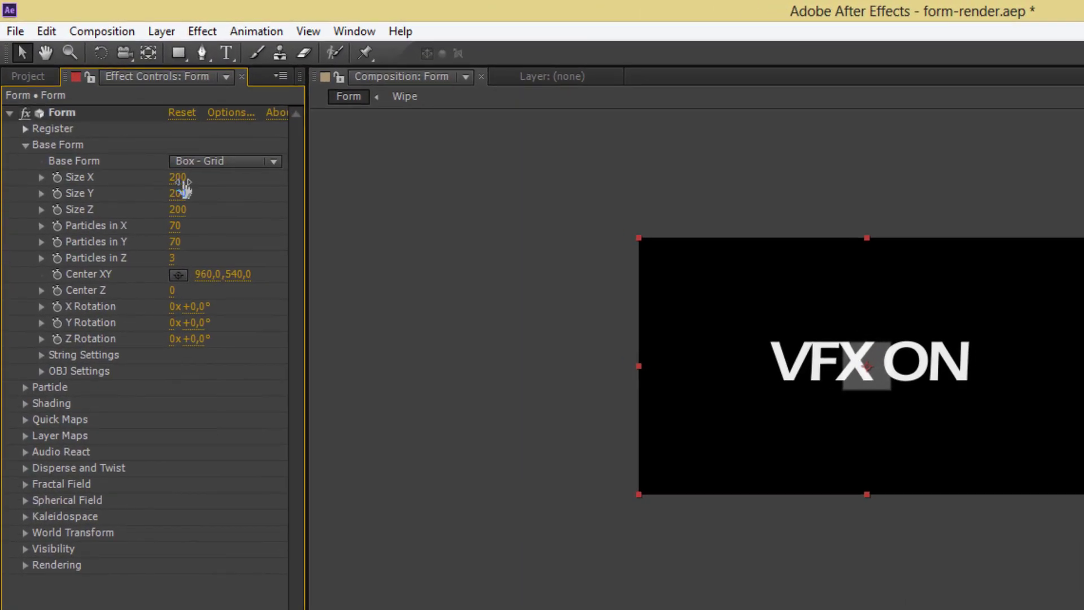
click(179, 178)
text(1920)
key(Return)
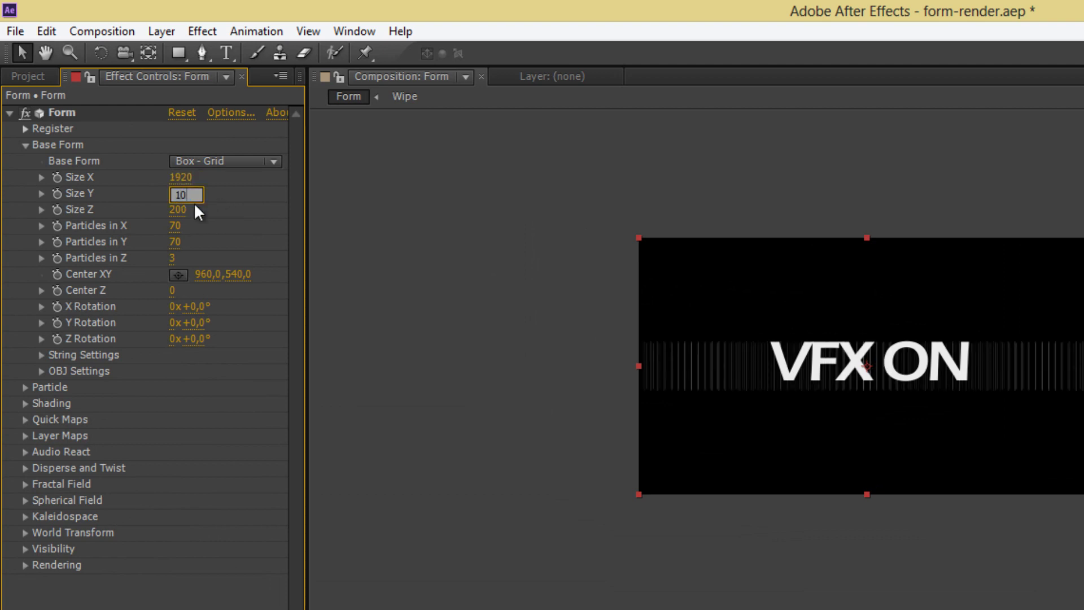
click(195, 201)
text(1080)
key(Return)
Step: Set Particles in X 1920, Y 1080, Z 1, then collapse Base Form
click(175, 226)
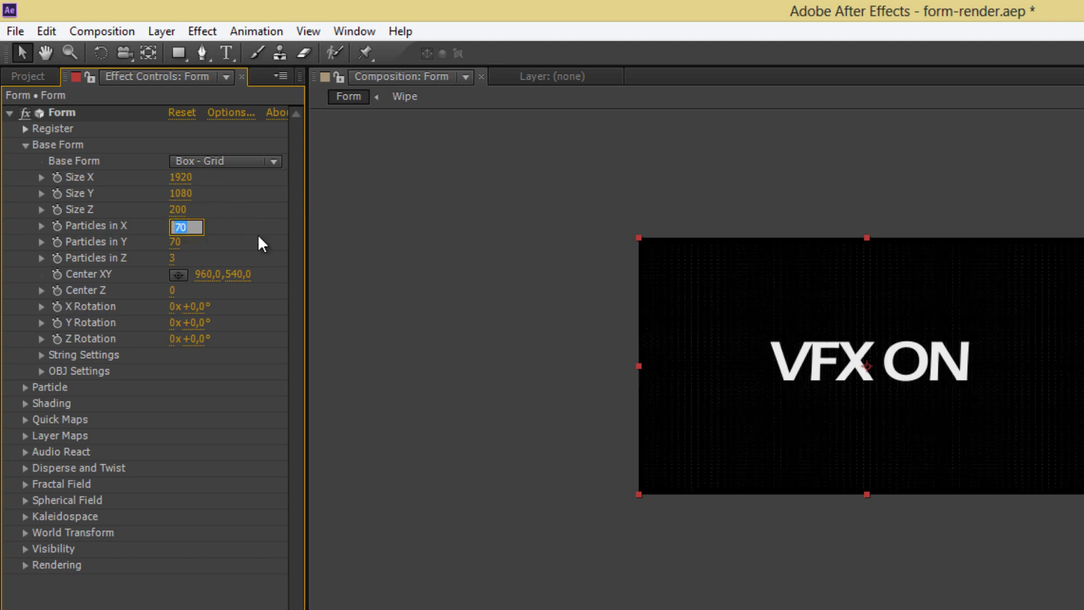
text(1920)
click(176, 242)
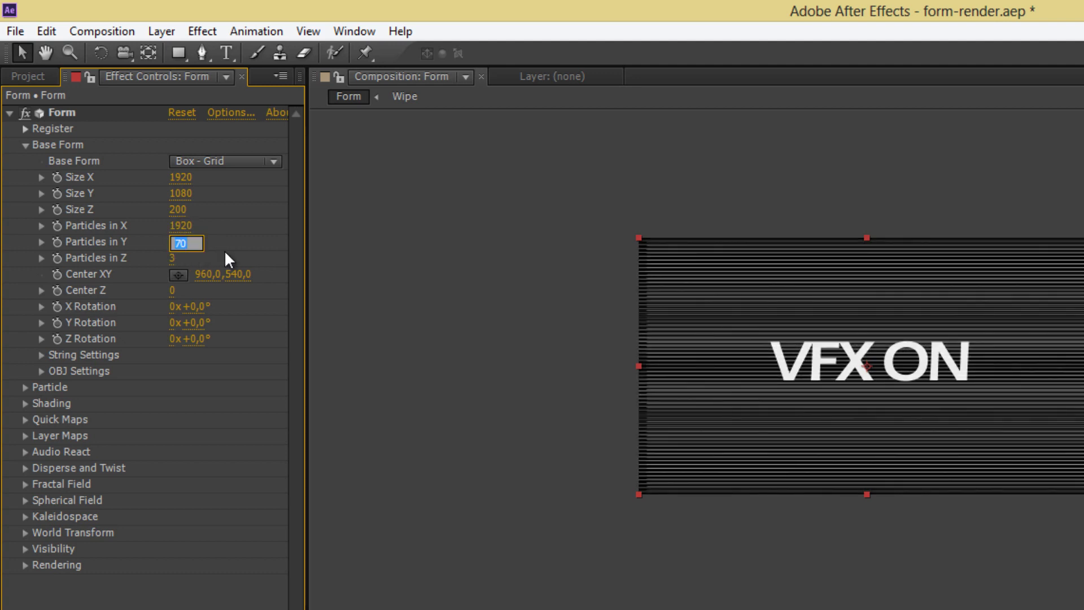
text(1080)
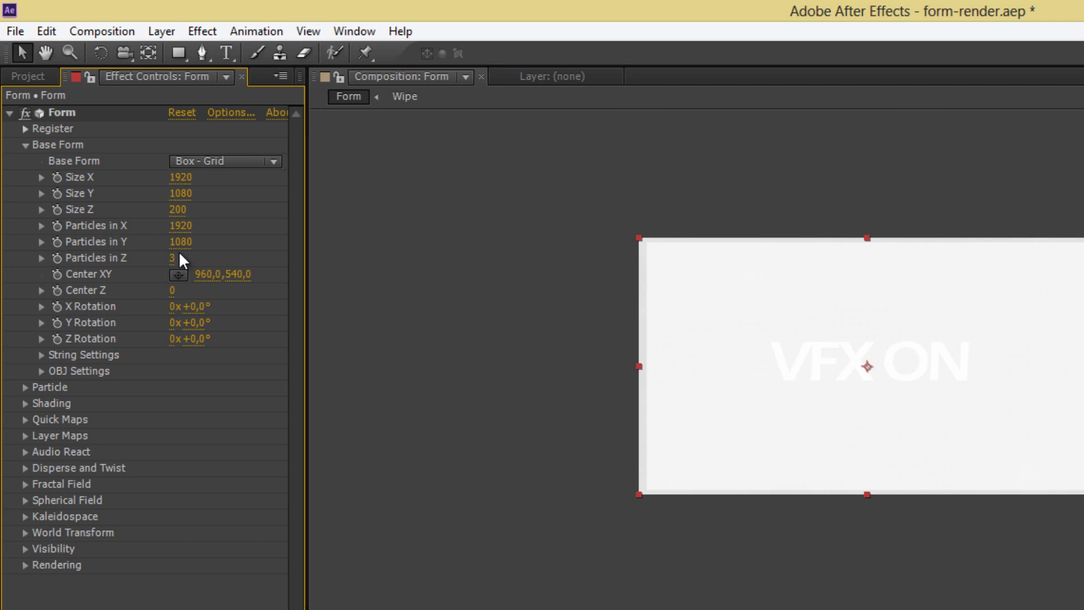
text(1)
key(Return)
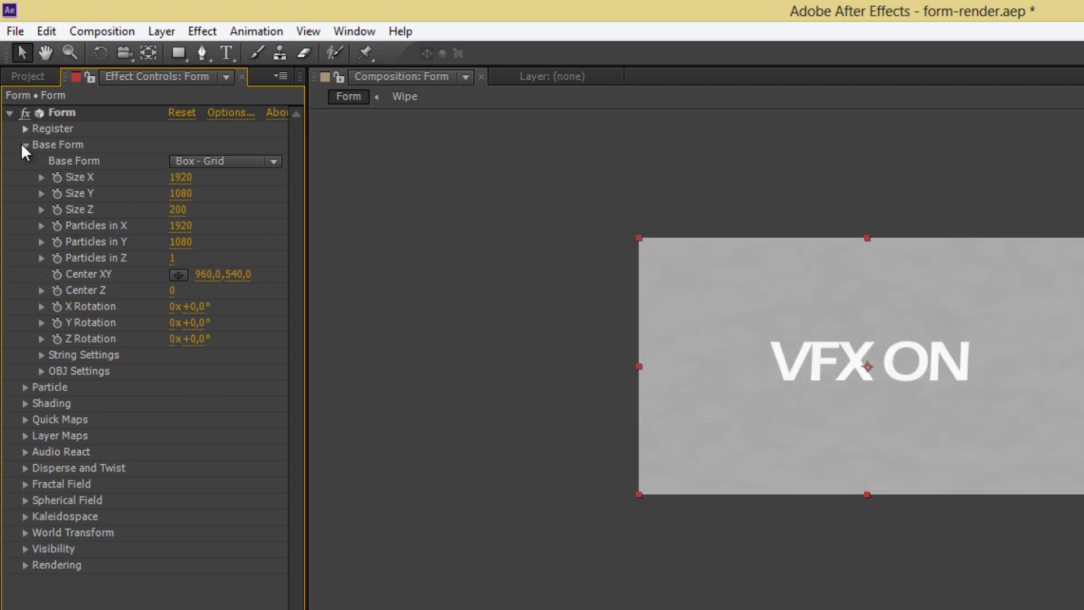
click(26, 145)
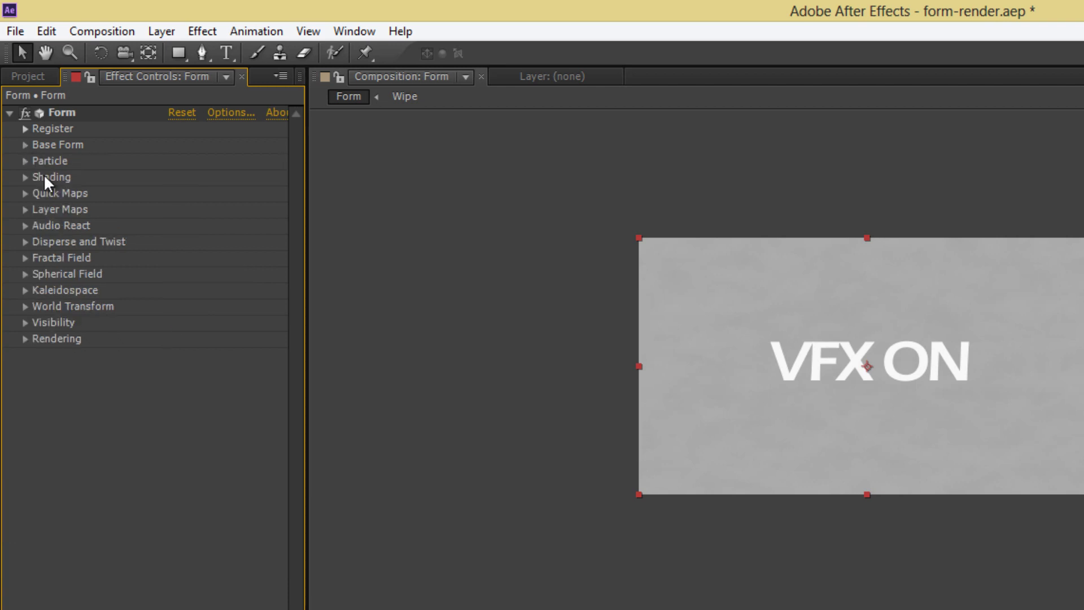
Step: Map Color and Alpha from the Text/Logo layer, RGBA to RGBA, over XY
click(26, 209)
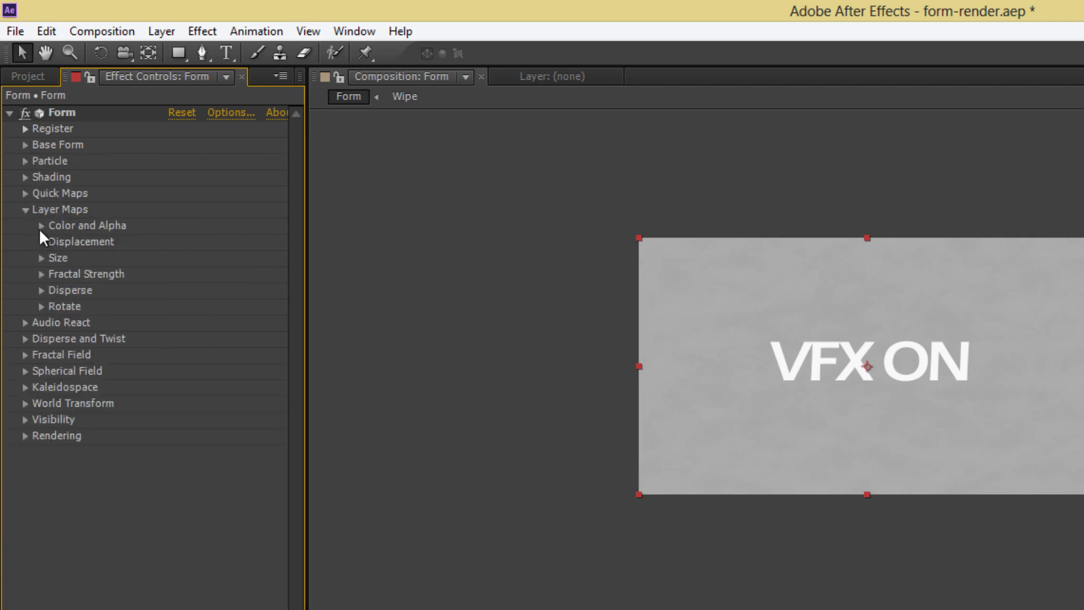
click(41, 225)
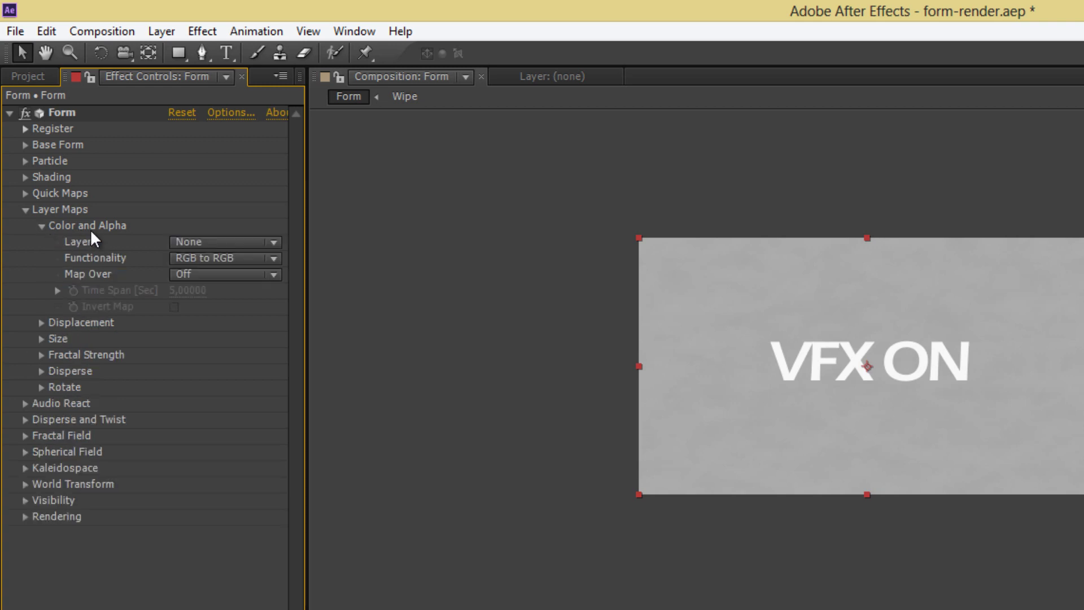
click(214, 242)
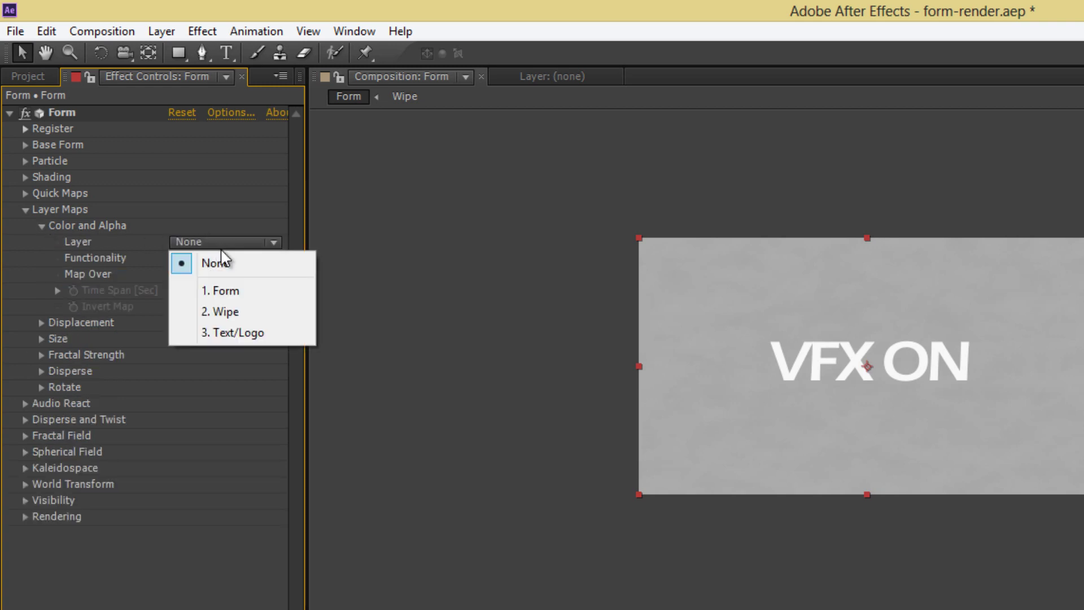
click(266, 333)
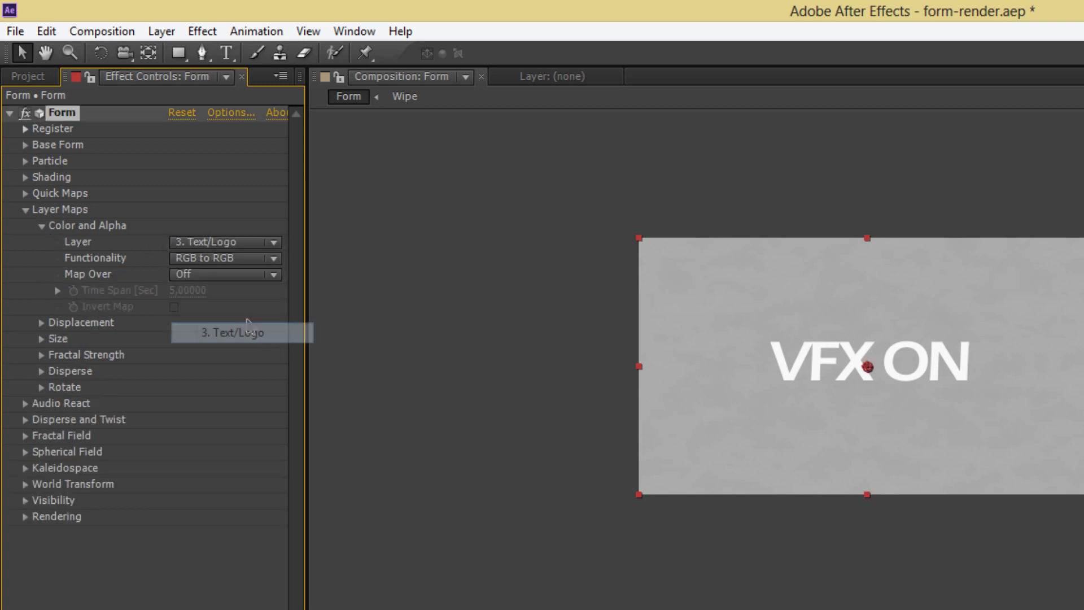
click(186, 259)
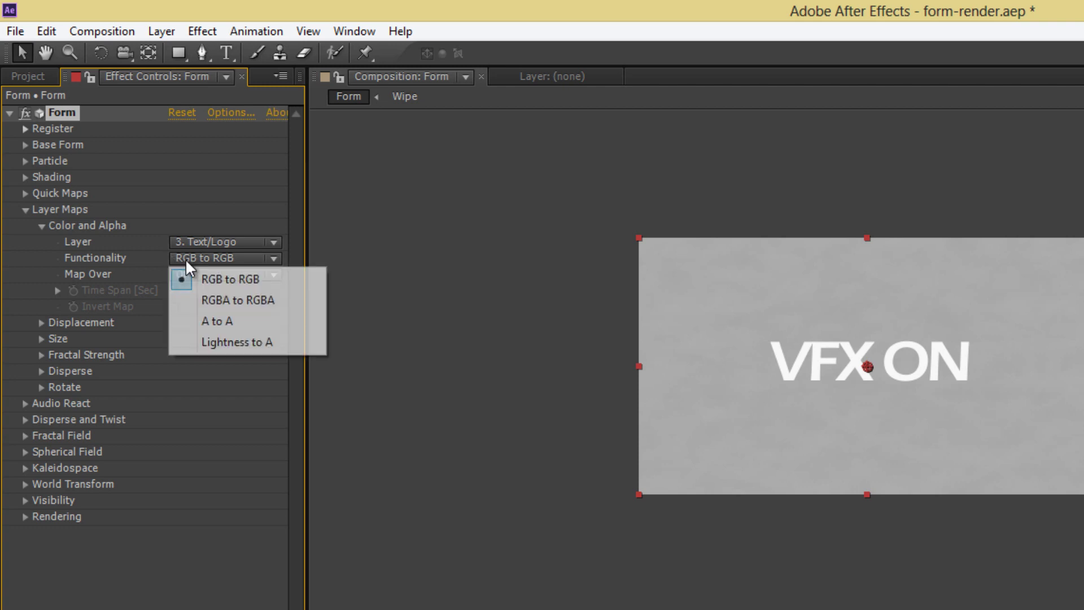
click(247, 311)
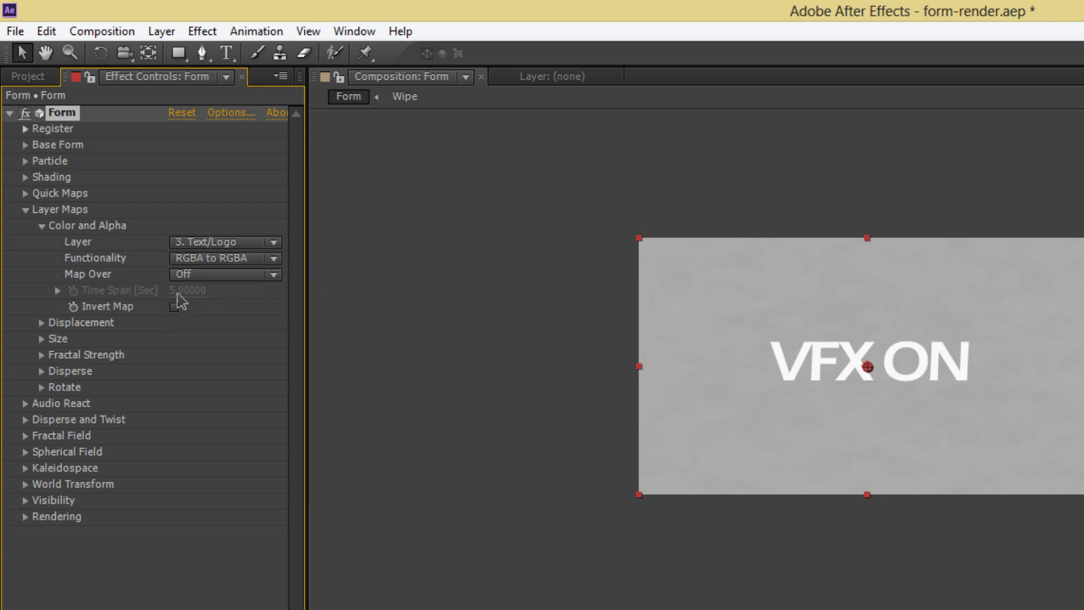
click(194, 275)
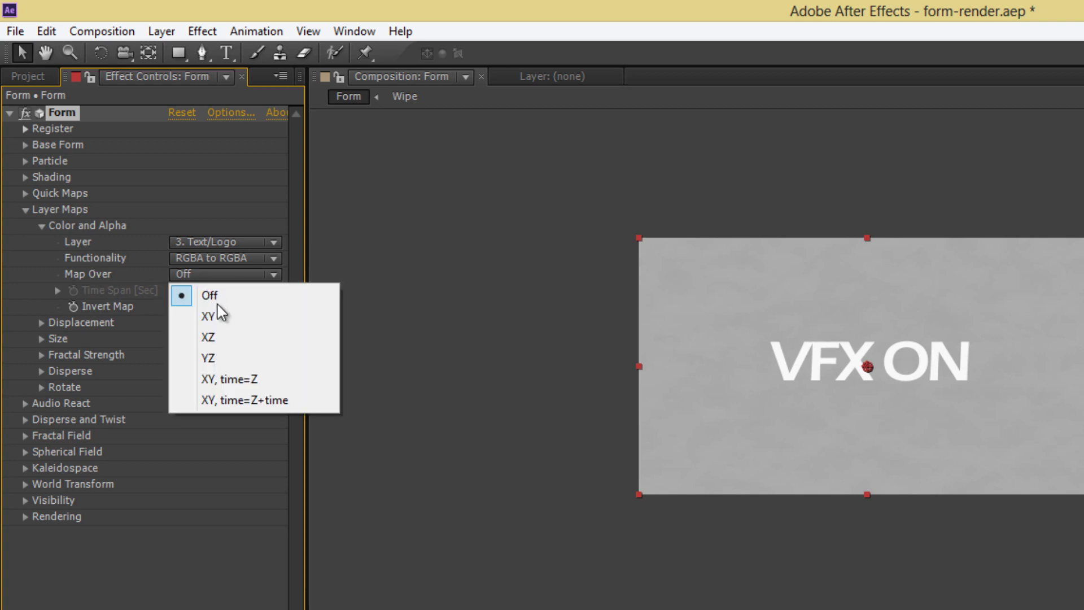
click(223, 314)
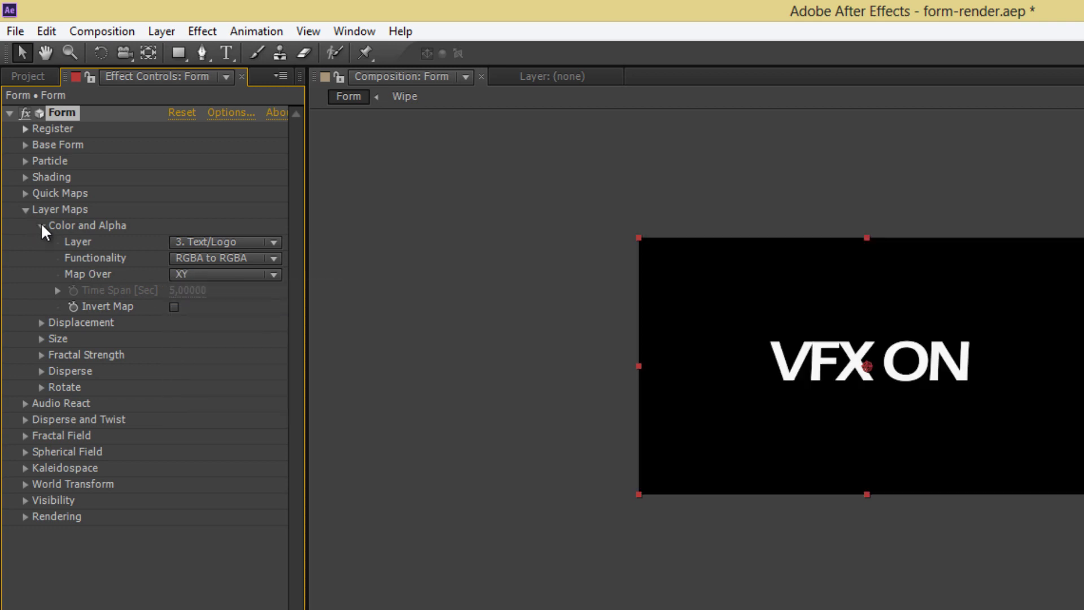
click(41, 226)
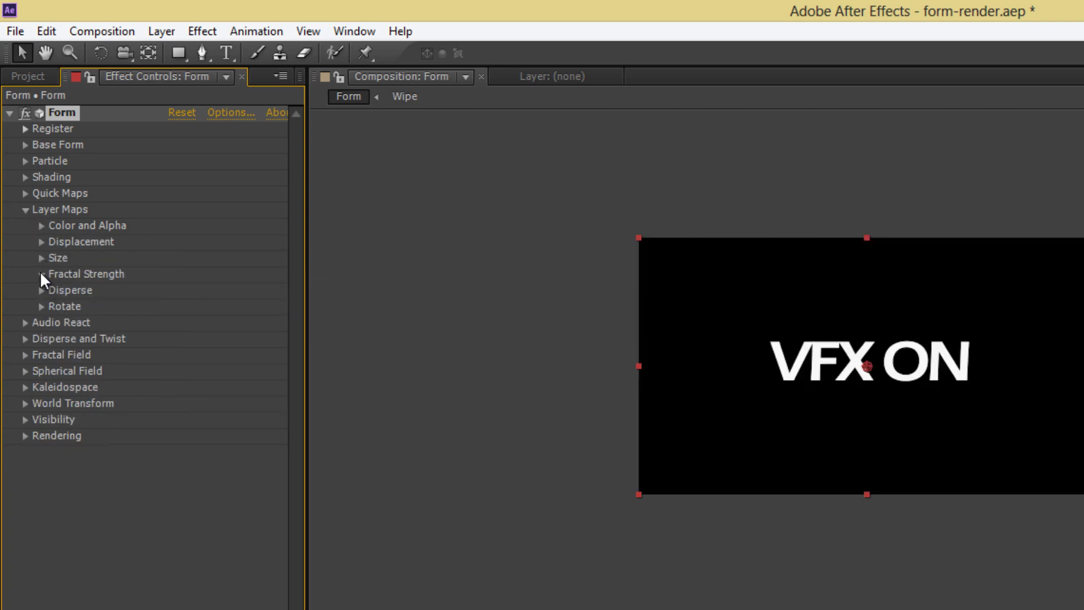
Step: Map Fractal Strength from the Wipe layer over XY
click(40, 272)
click(195, 289)
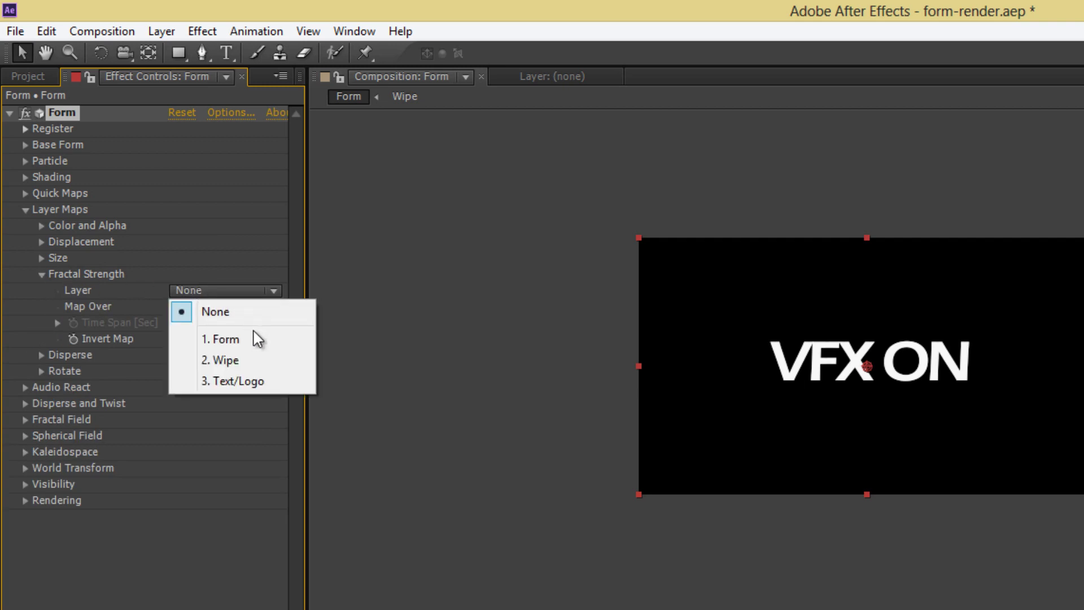
click(277, 360)
click(225, 305)
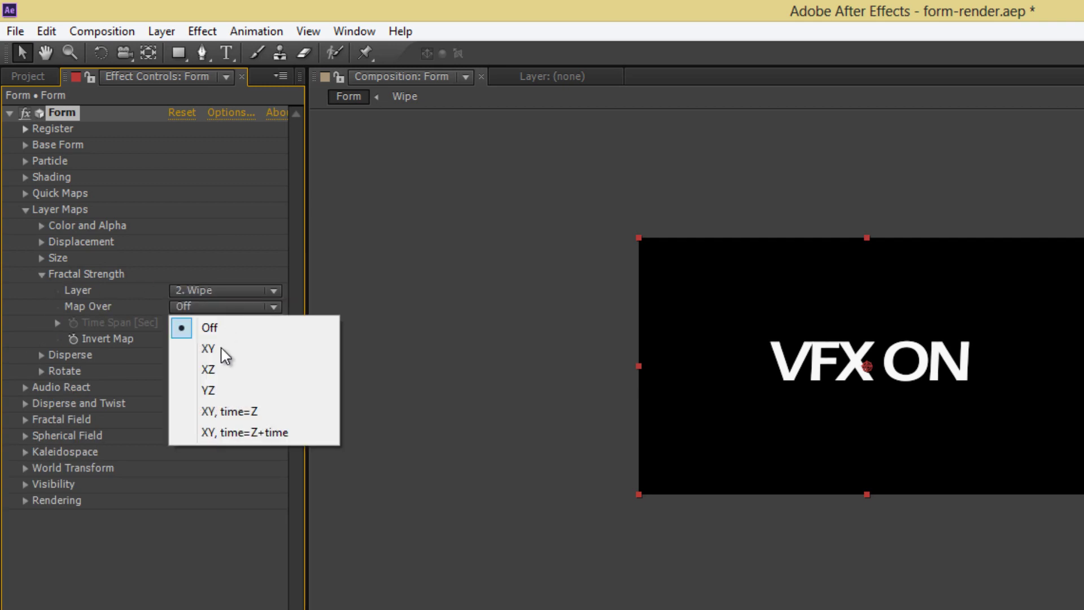
click(222, 349)
click(42, 274)
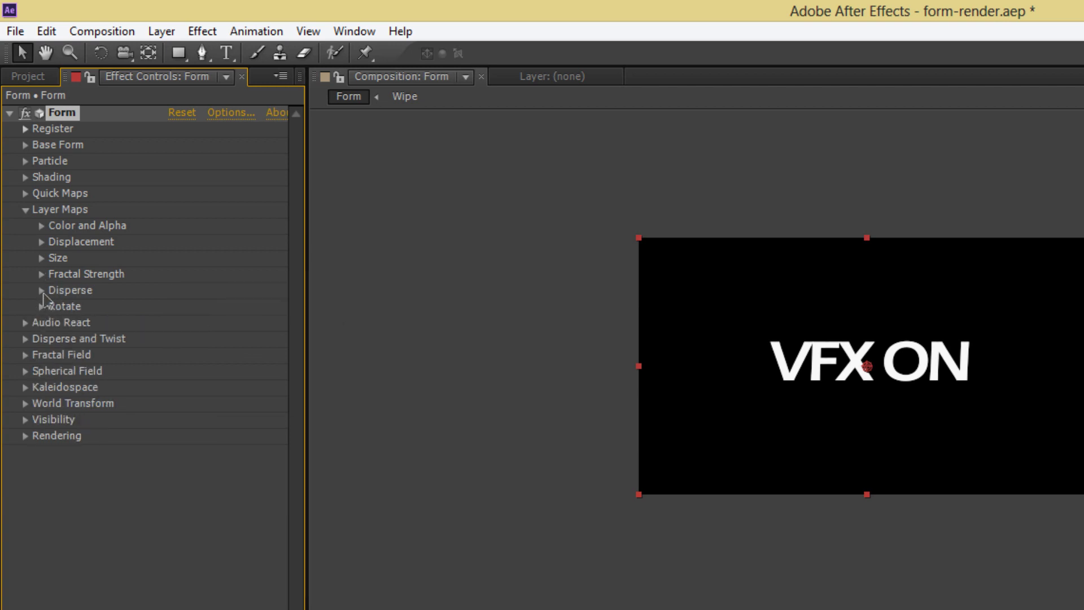
Step: Map Disperse from the Wipe layer over XY
click(41, 290)
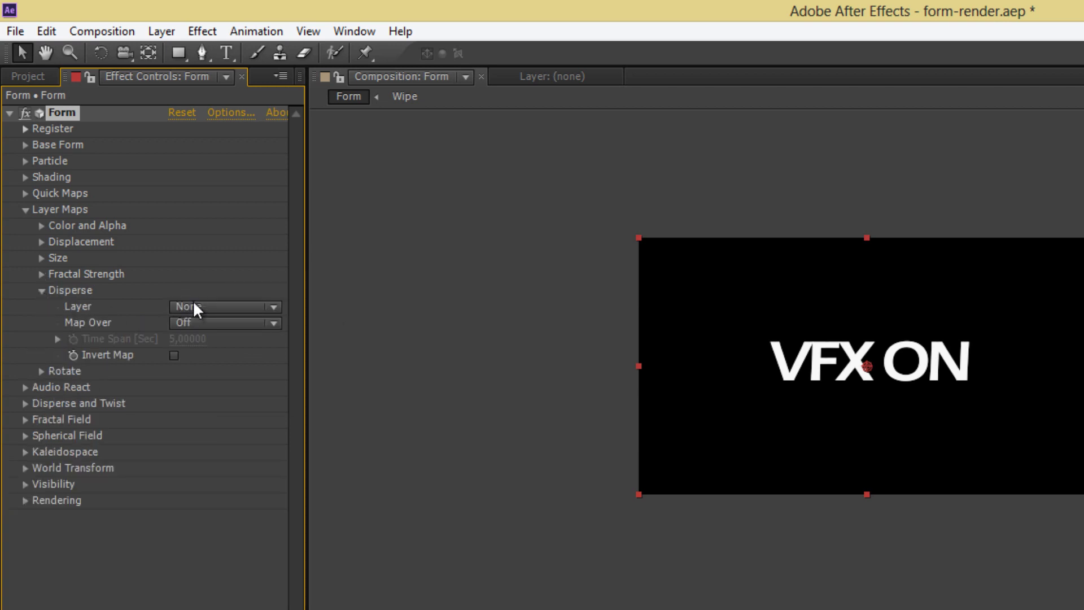
click(193, 303)
click(240, 377)
click(214, 323)
click(223, 367)
click(42, 290)
Step: Expose Disperse and Twist and Fractal Field, hide Wipe and Text/Logo, and go to 0:00:02:53
click(25, 210)
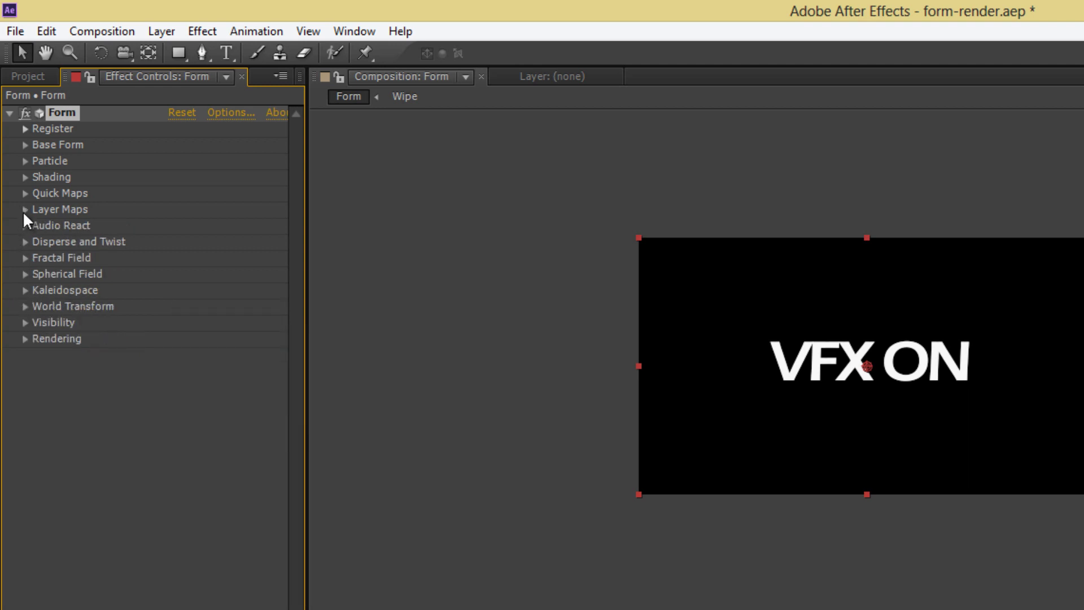
click(25, 242)
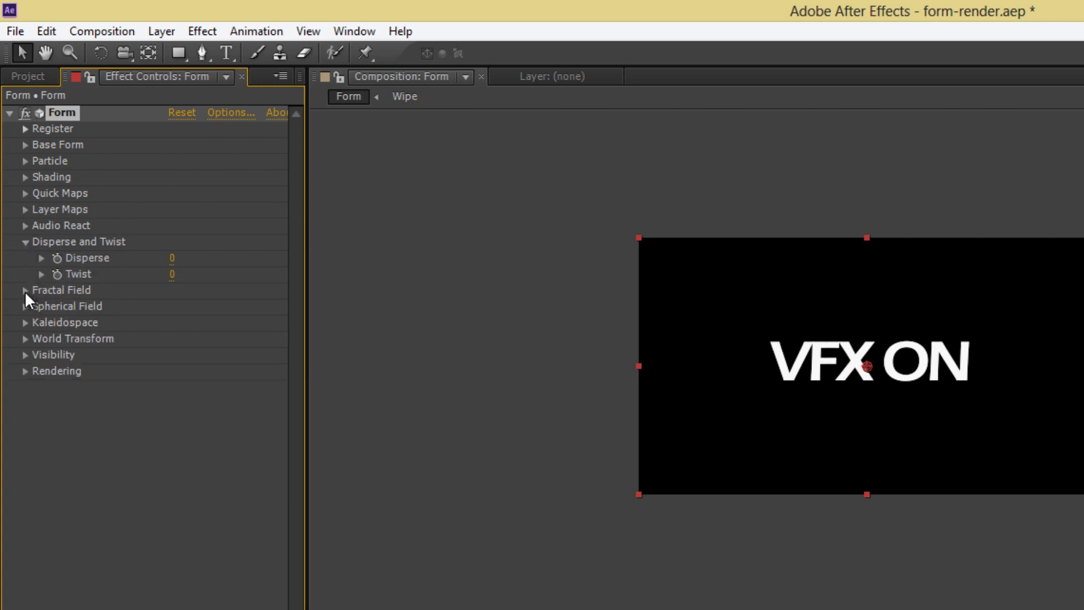
click(25, 290)
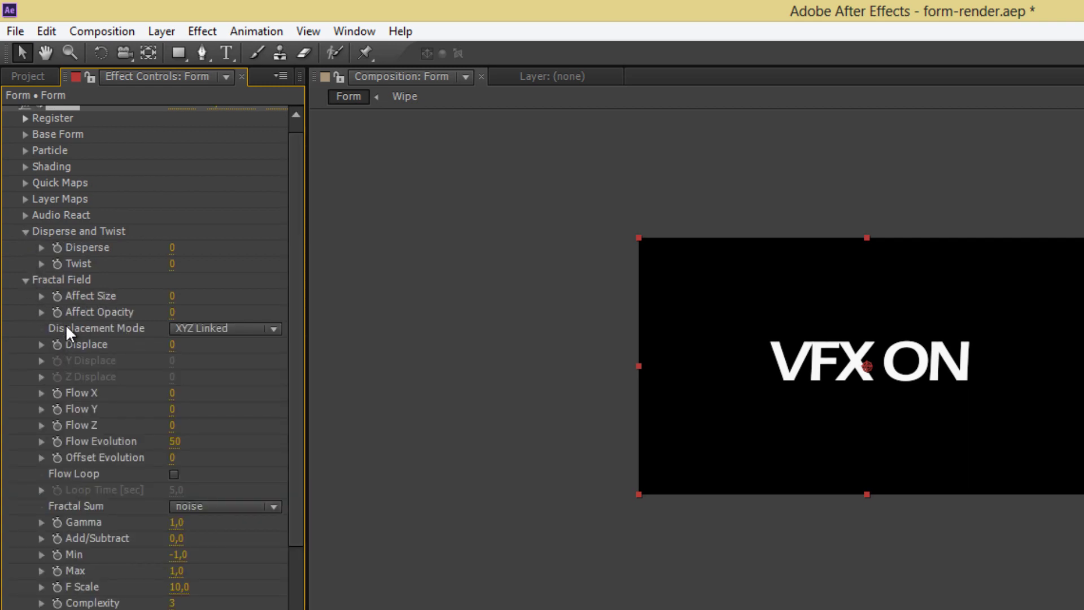
scroll(66, 328, up, 1)
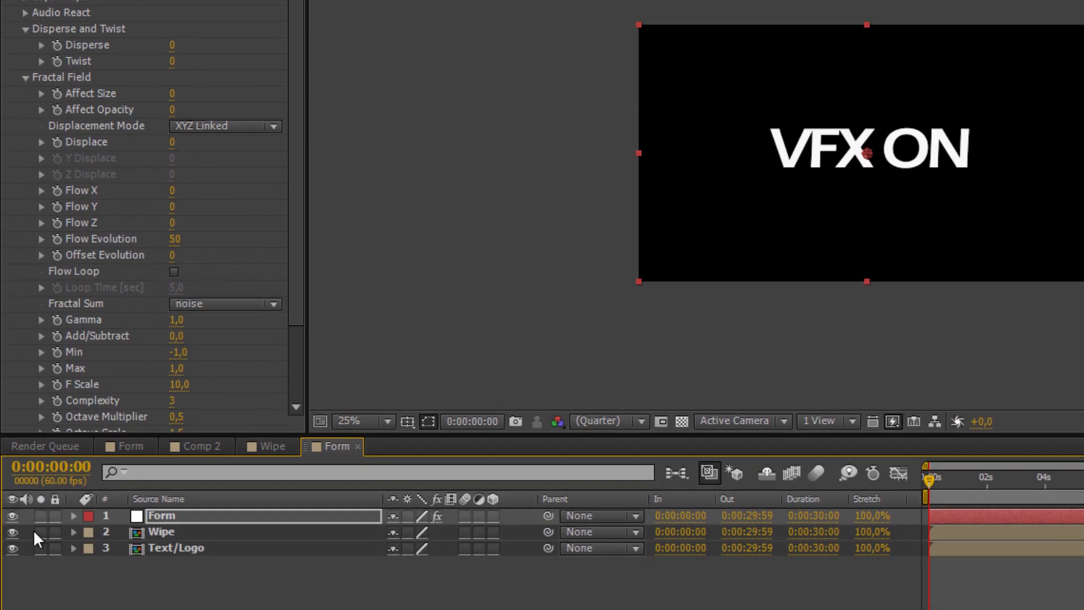
drag(15, 549, 12, 531)
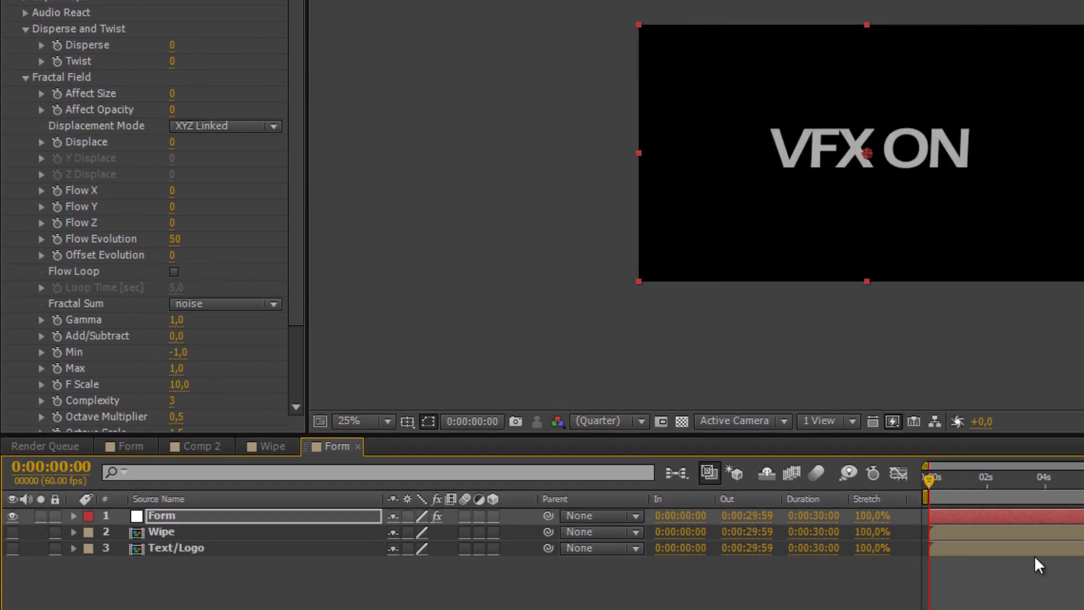
drag(963, 477, 1012, 478)
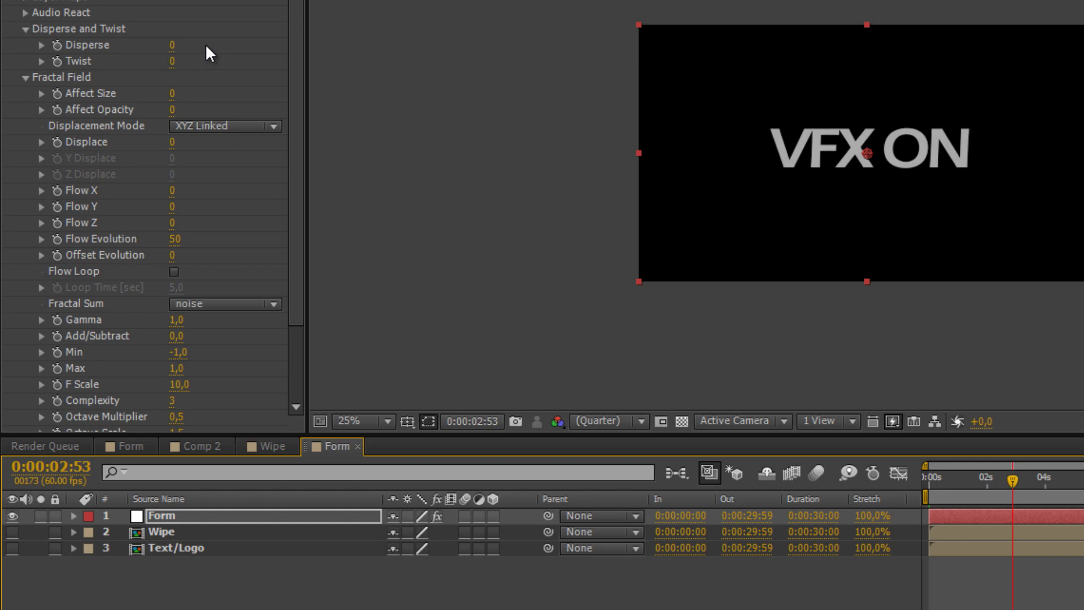
Step: Set Disperse to 130 and scrub to 0:00:03:48 to view the scatter
click(172, 45)
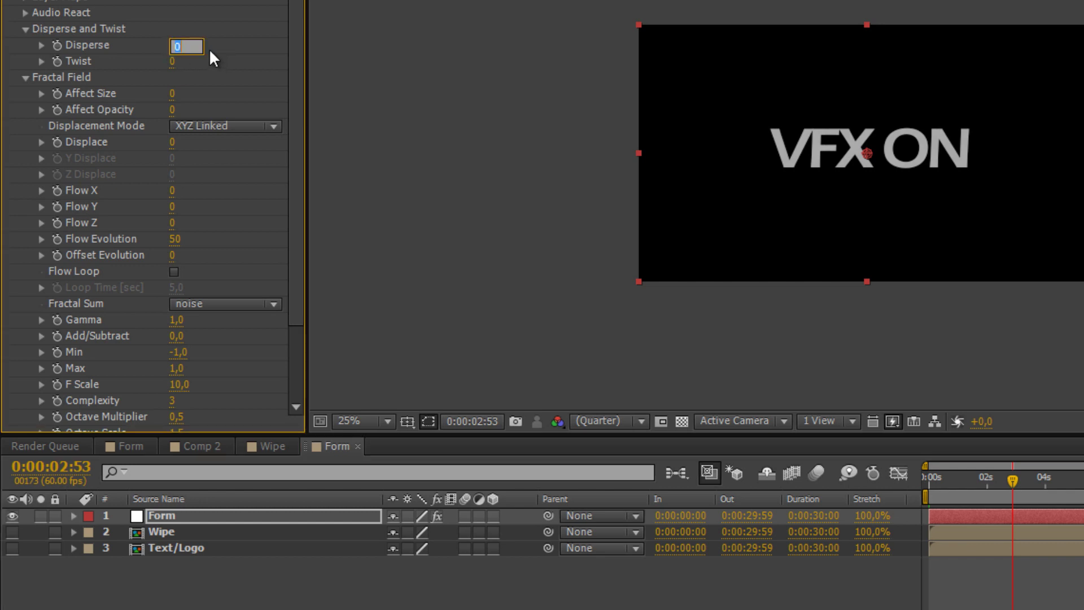
text(130)
key(Return)
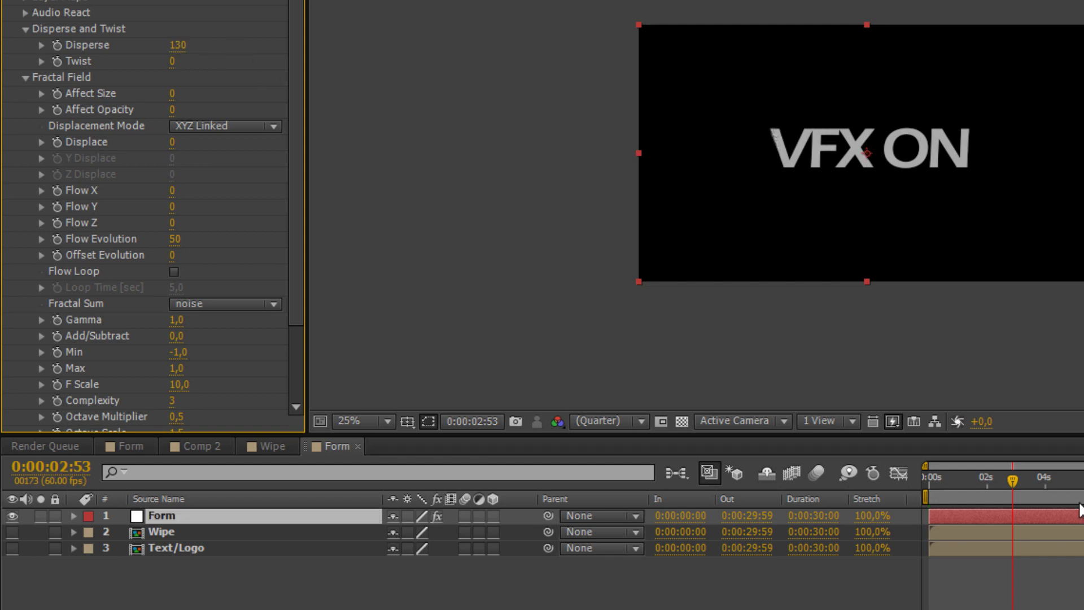
click(1080, 480)
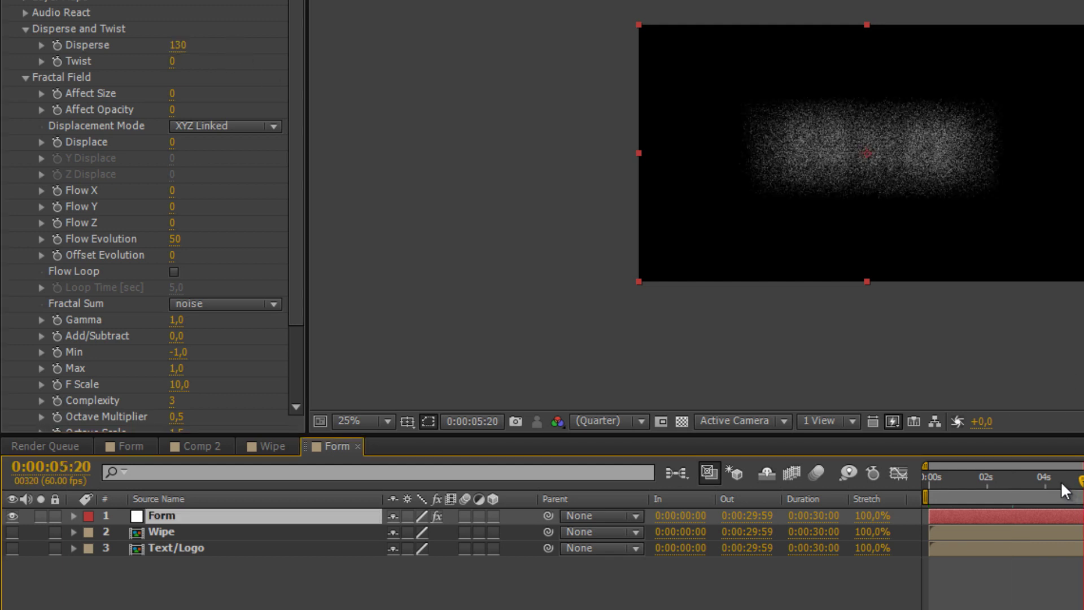
drag(1060, 480, 1038, 481)
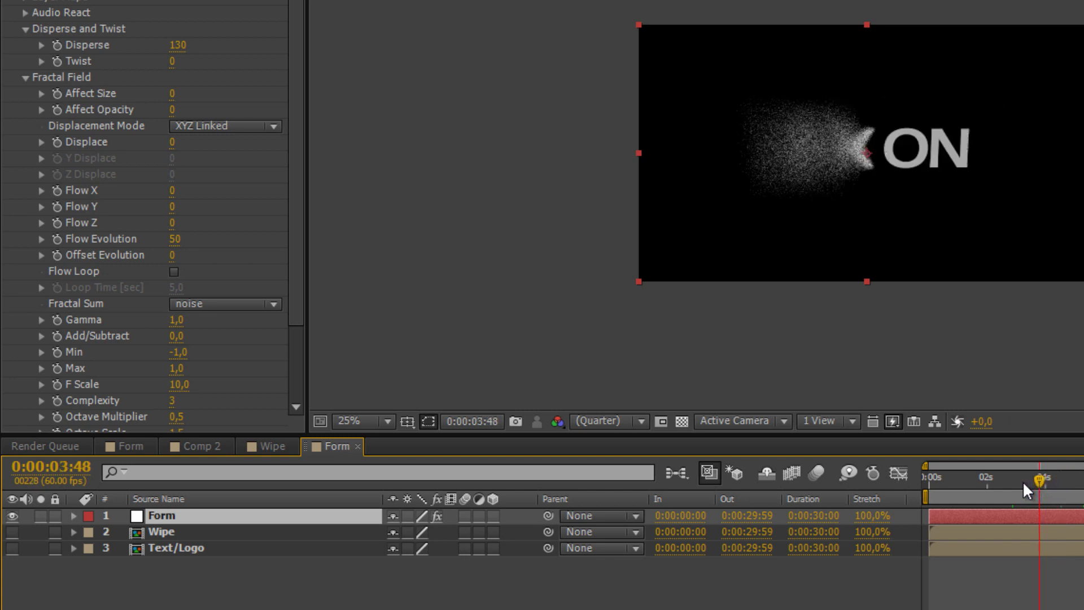
Step: Try a Disperse of 500, then revert it to 130
click(177, 48)
text(500)
key(Return)
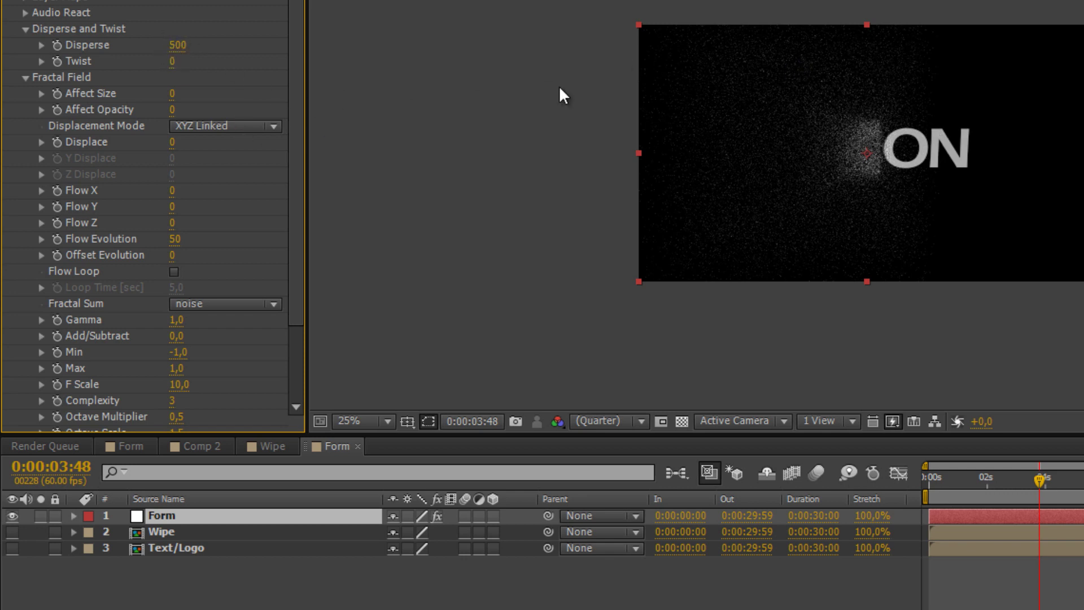
click(177, 45)
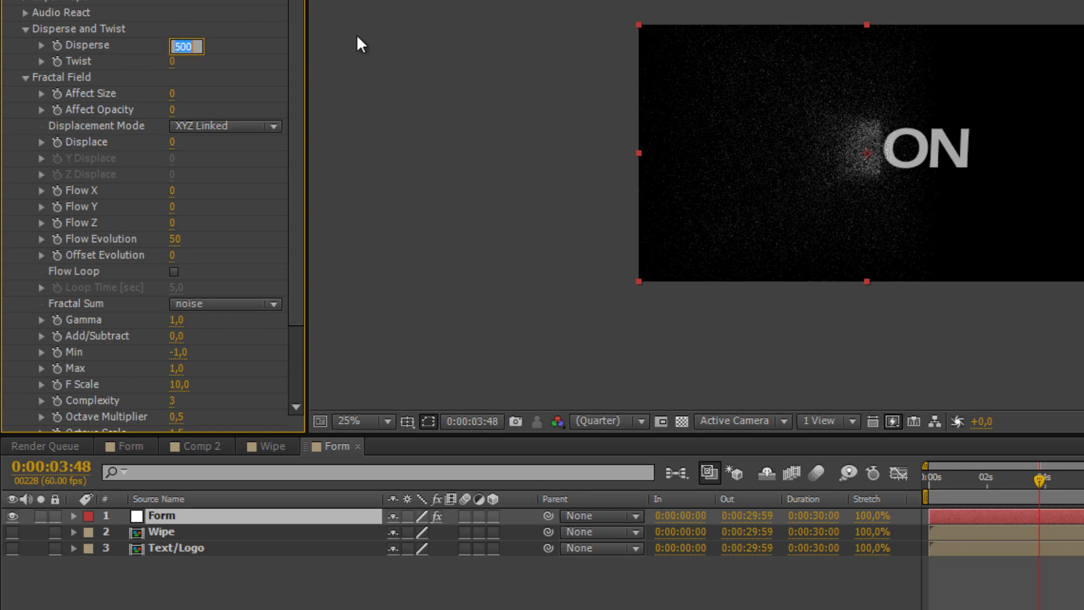
text(130)
key(Return)
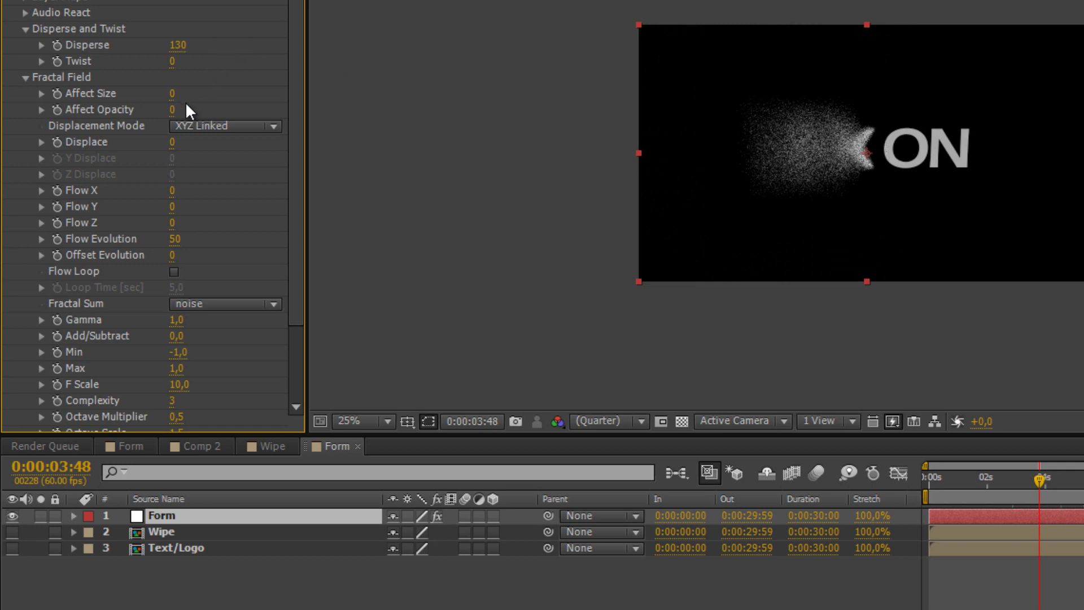
Step: Set Fractal Field Displace to 250, Flow X to 50 and Flow Y to 50
click(174, 145)
text(250)
key(Return)
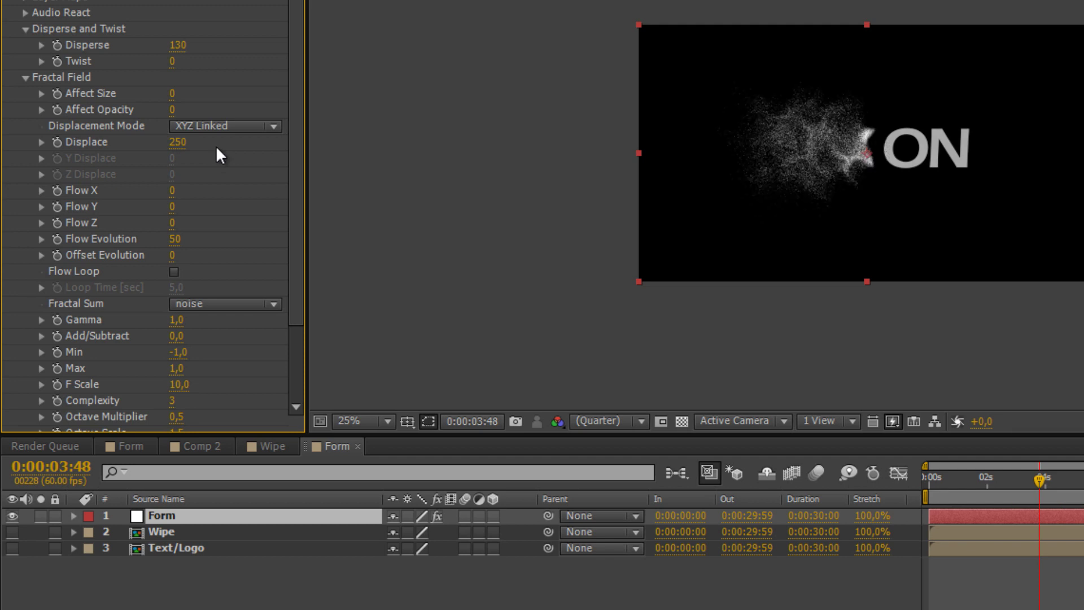
click(173, 190)
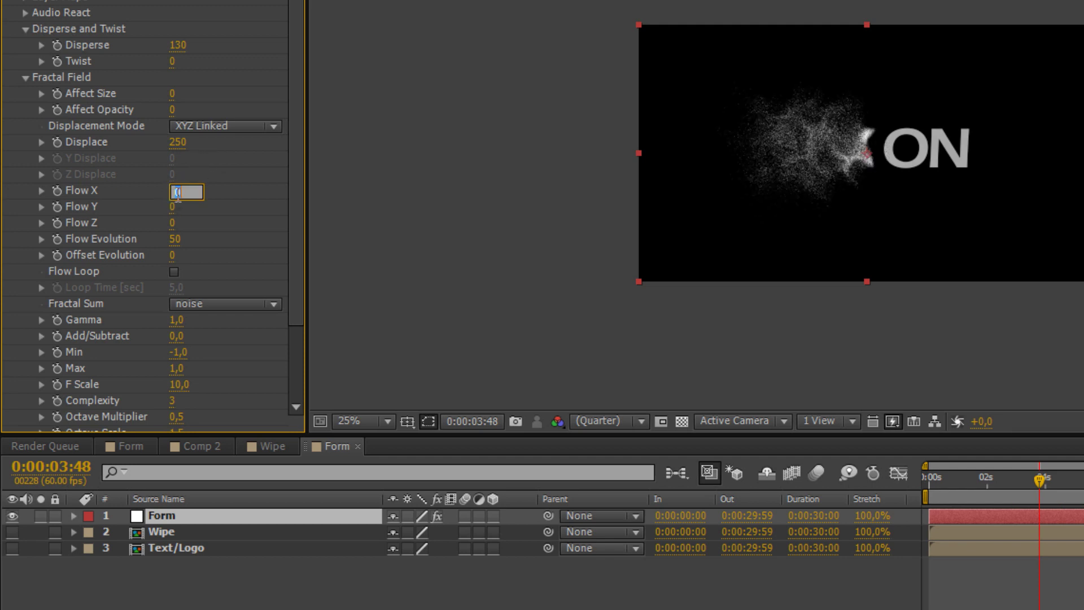
text(50)
click(175, 213)
text(50)
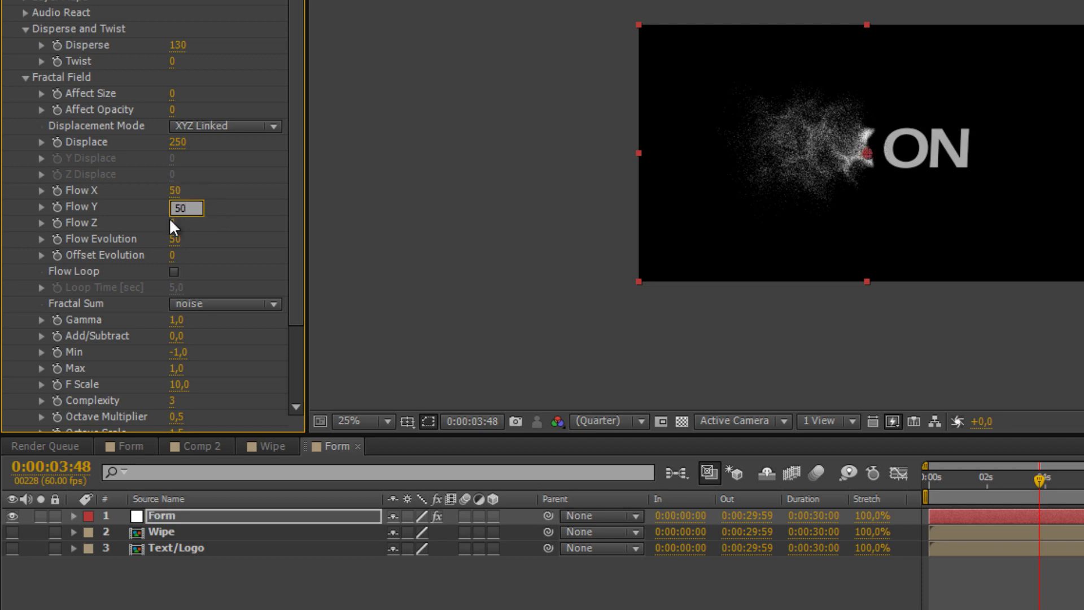
key(Return)
Step: Set Flow Z to 70 and Flow Evolution to 90, then collapse Fractal Field
click(172, 223)
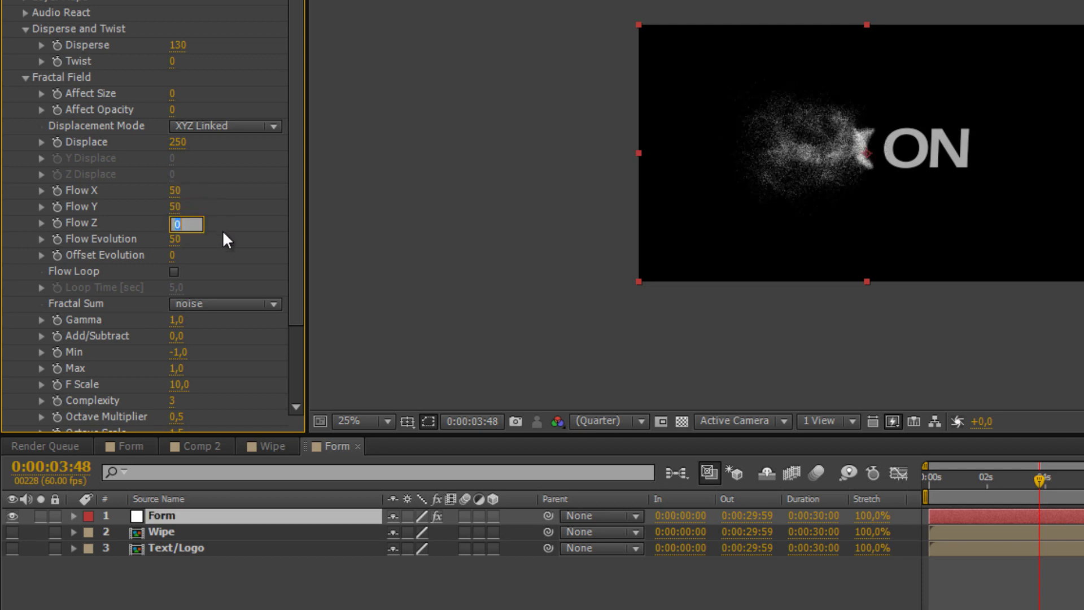
text(70)
key(Return)
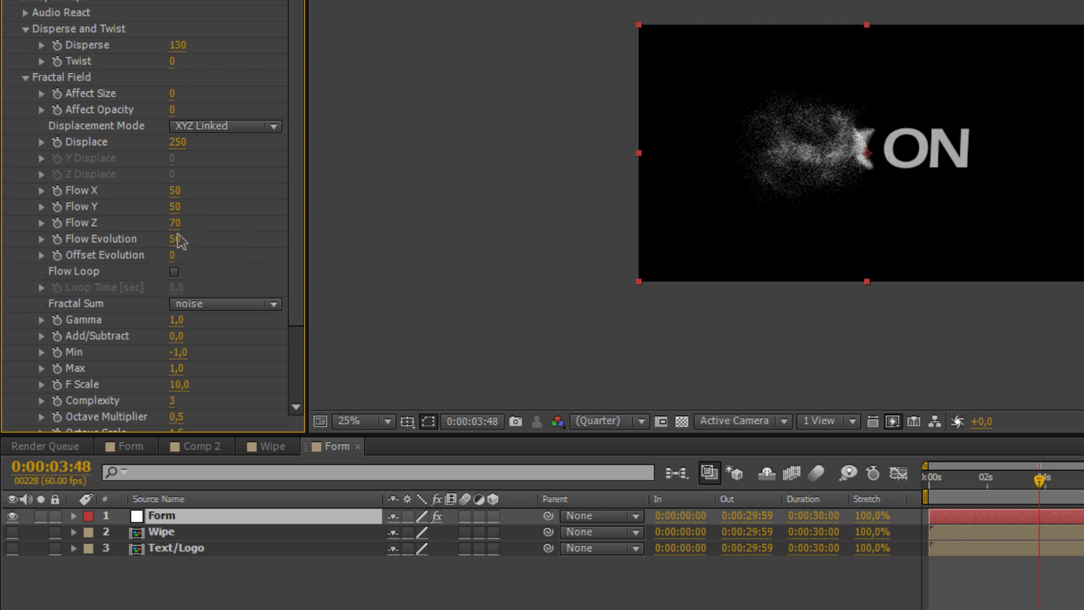
click(173, 241)
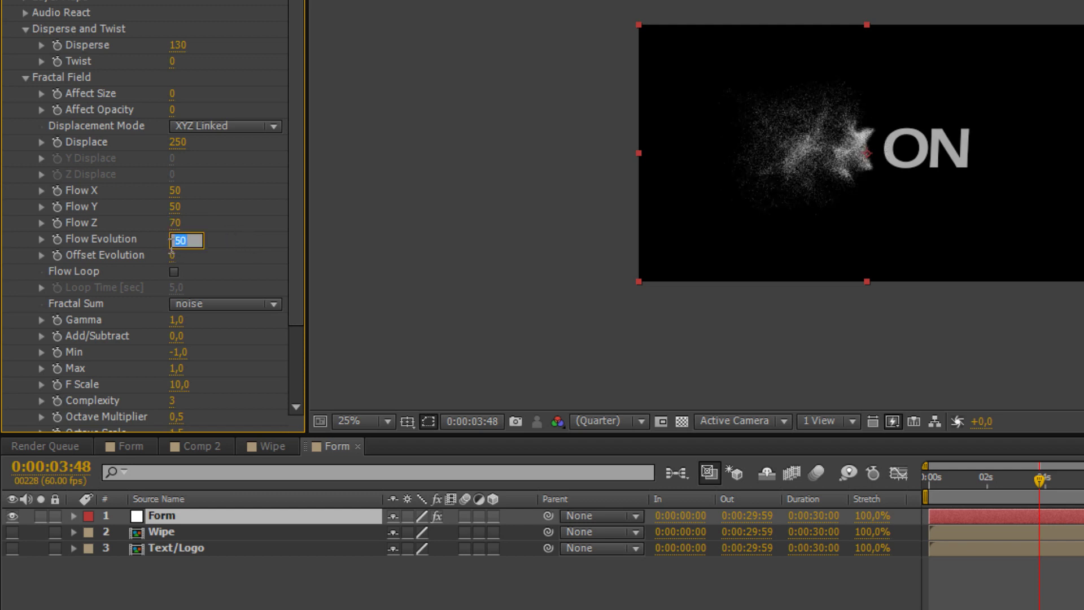
text(90)
key(Return)
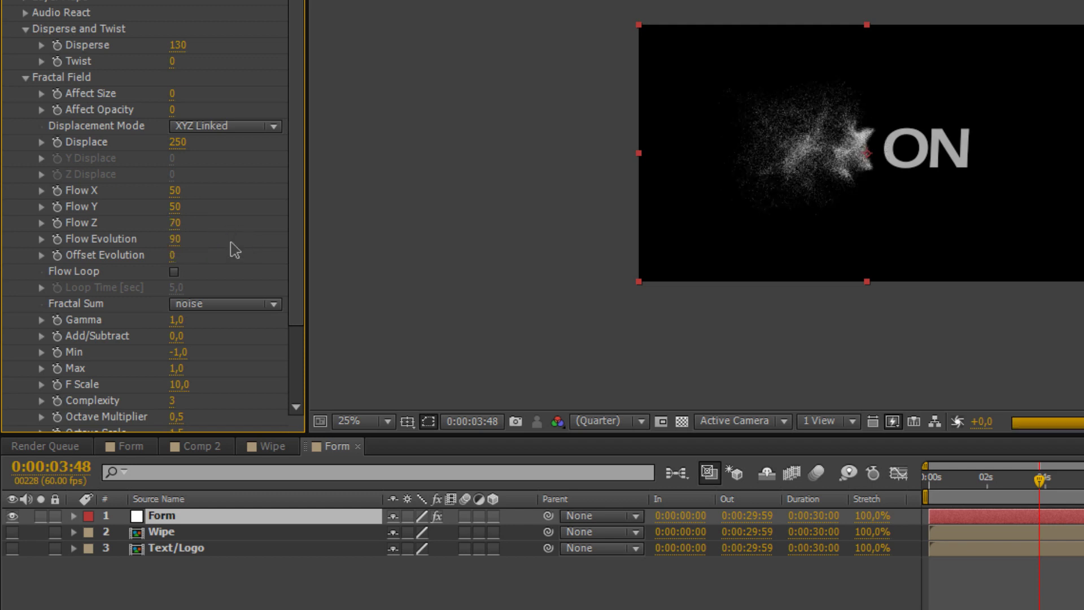
scroll(170, 383, down, 2)
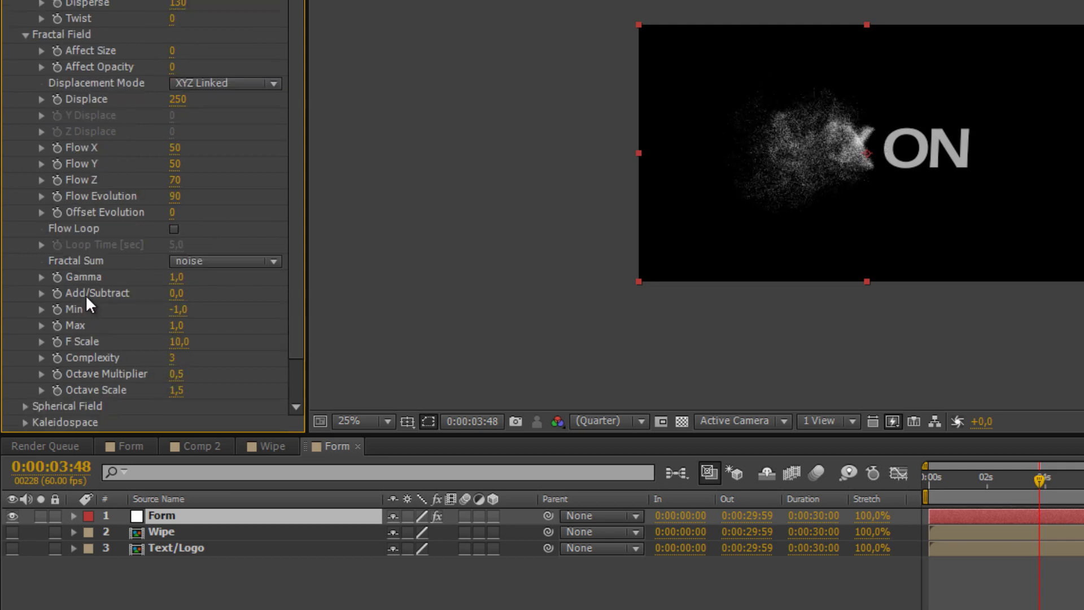
click(25, 35)
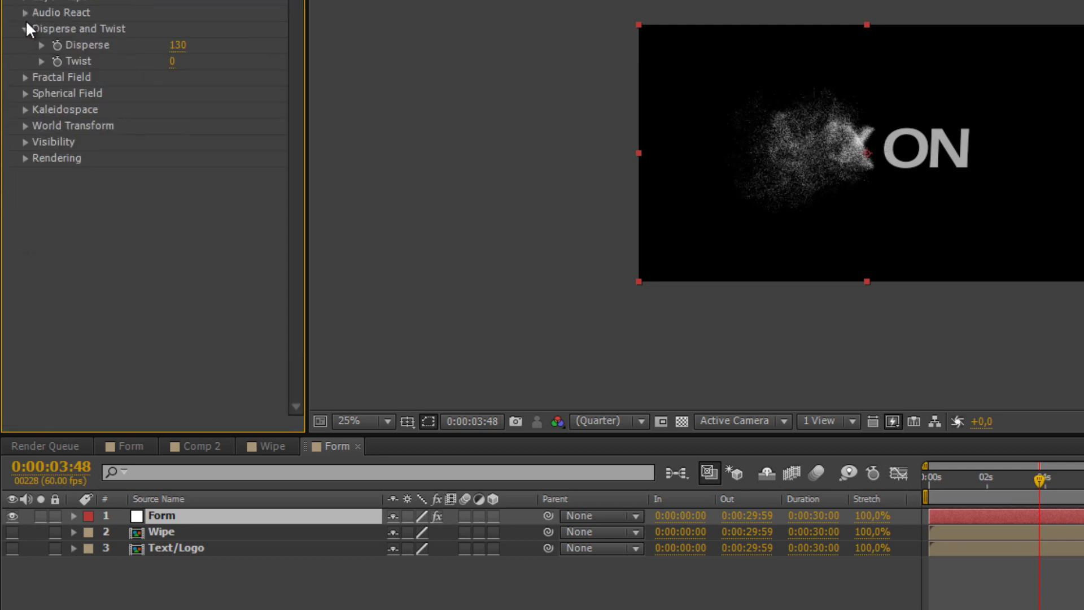
Step: Drag the Text/Logo comp from the Project panel onto the timeline above the Form layer
click(26, 32)
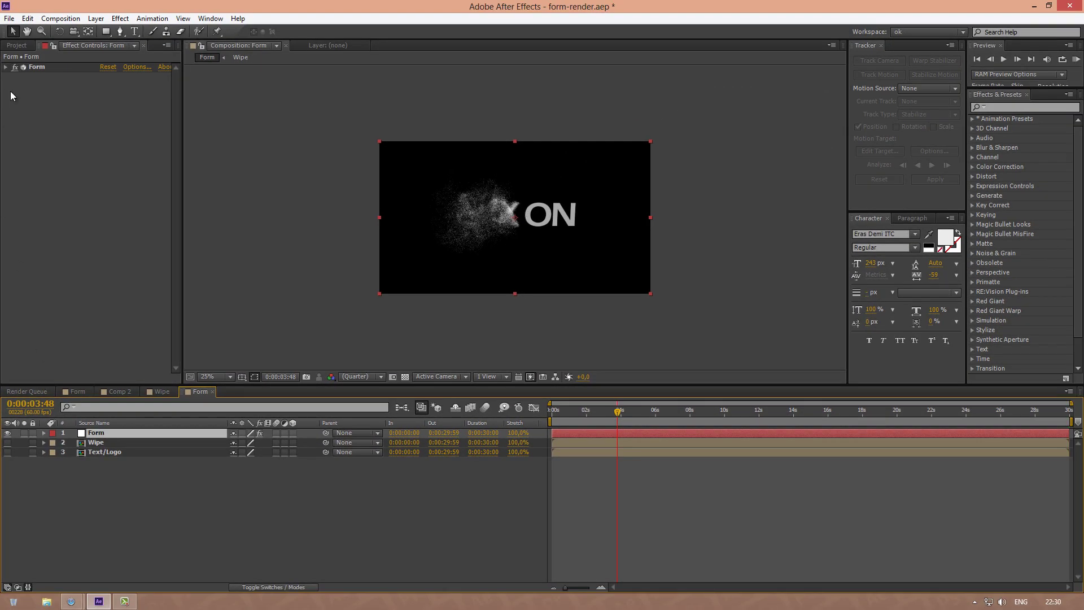
click(17, 45)
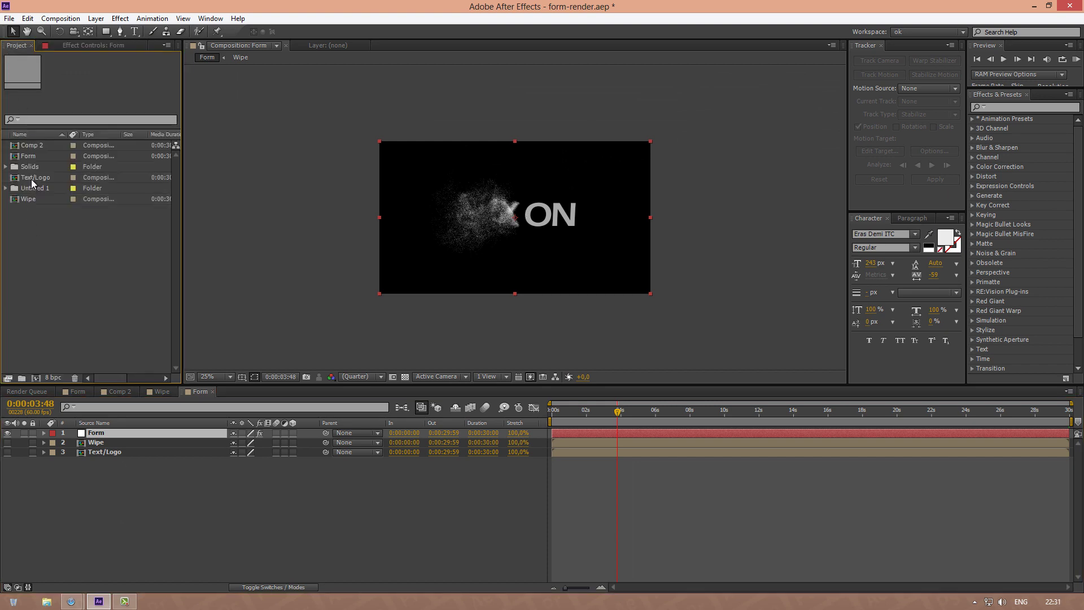
drag(32, 179, 144, 429)
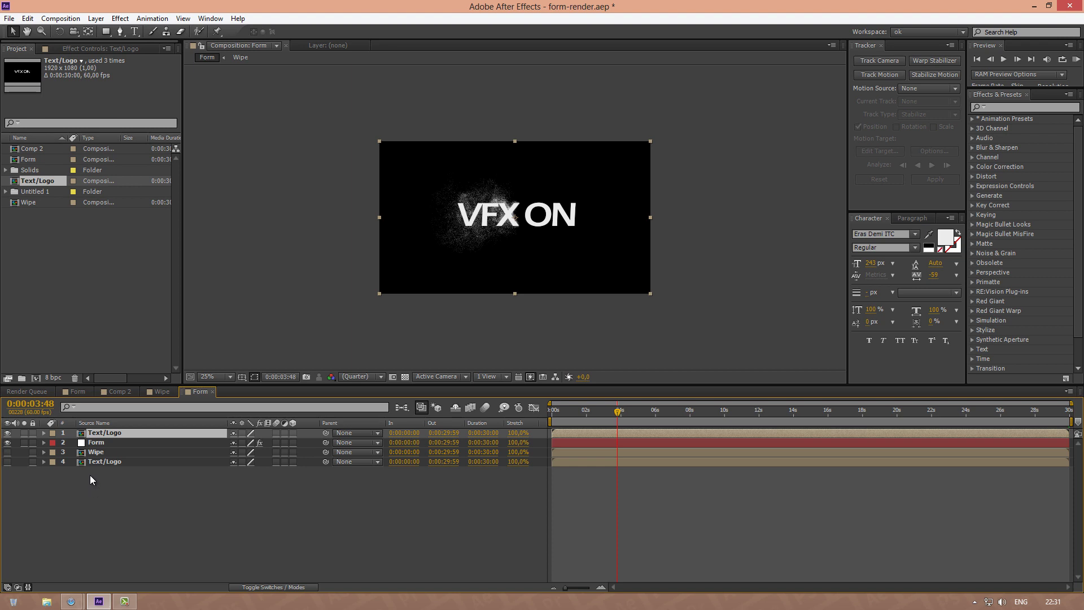
click(120, 18)
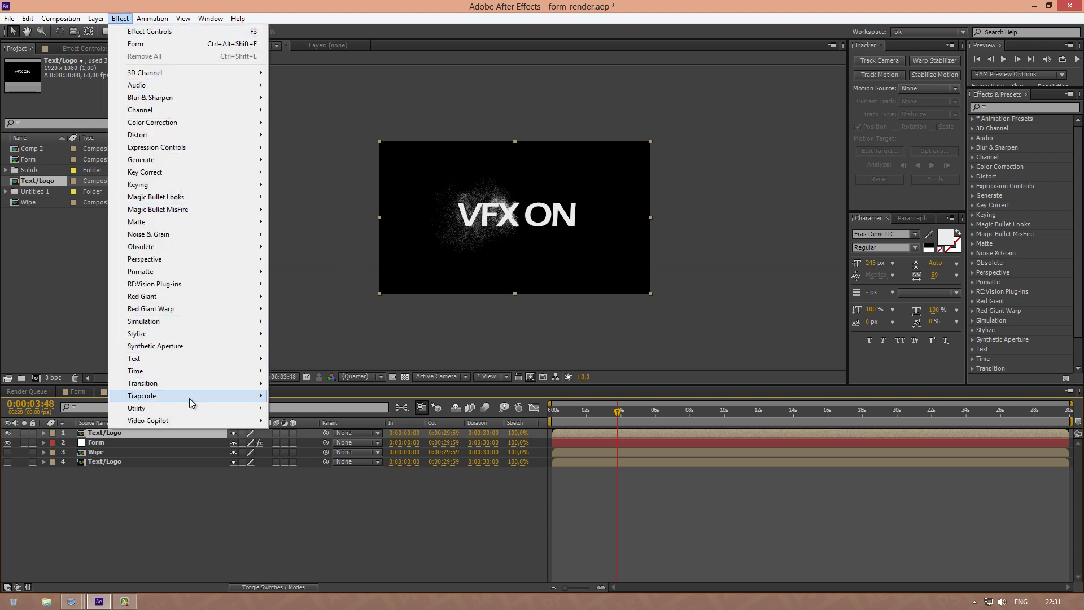
Step: Apply Linear Wipe, keyframe Transition Completion, set Feather to 40 and preview playback
mouse_move(177, 382)
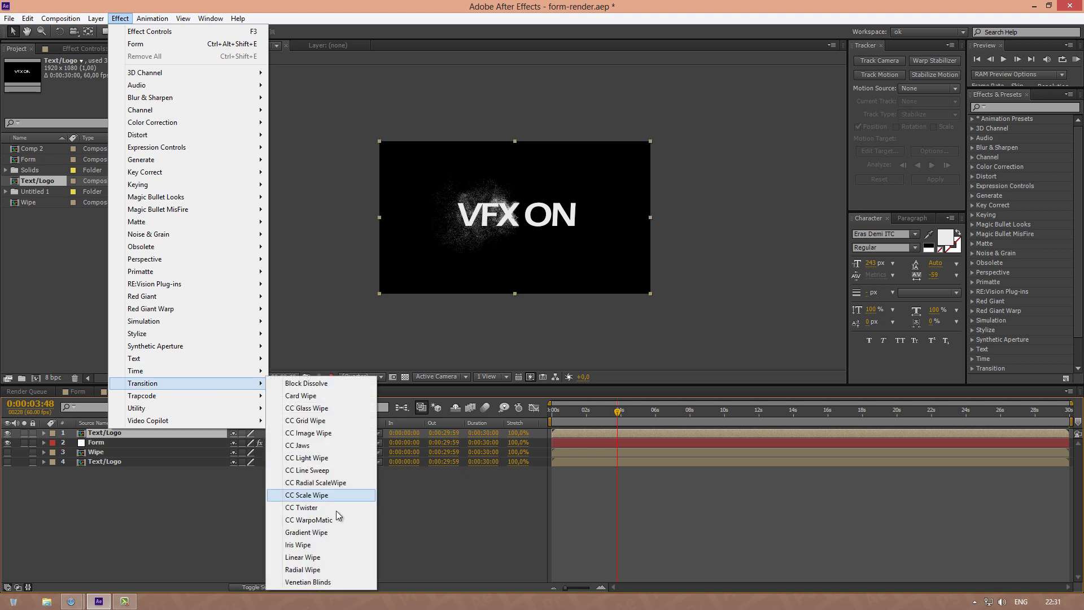
click(323, 557)
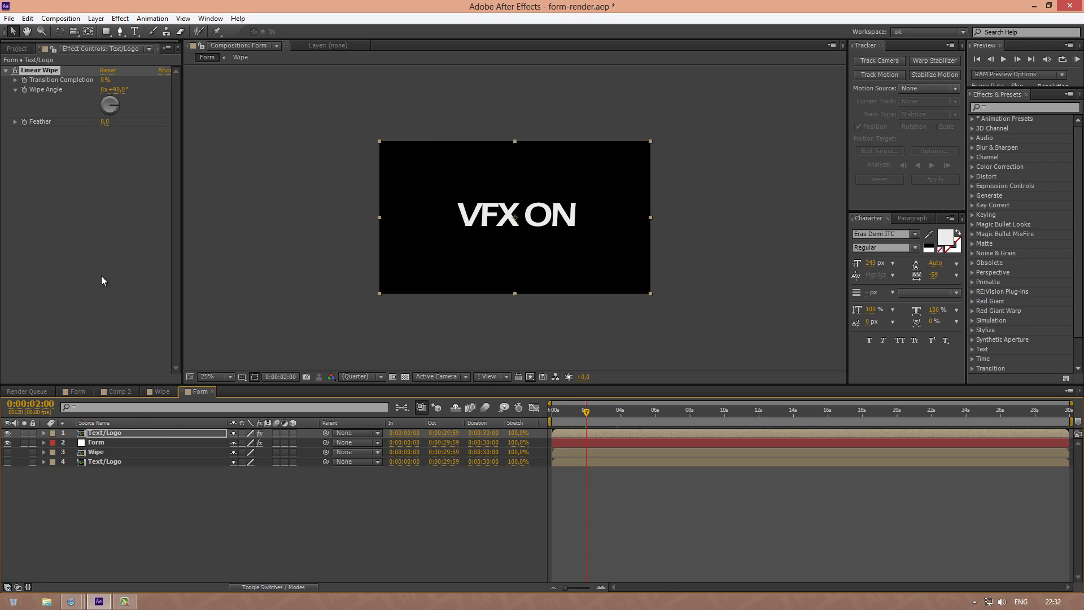
click(25, 81)
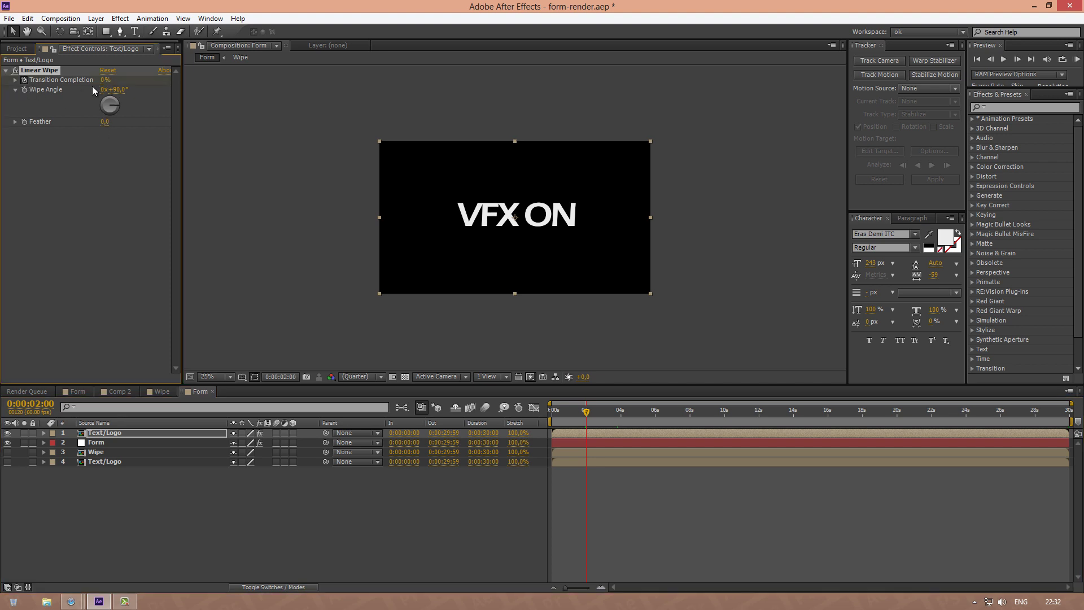
click(104, 122)
text(40)
key(Return)
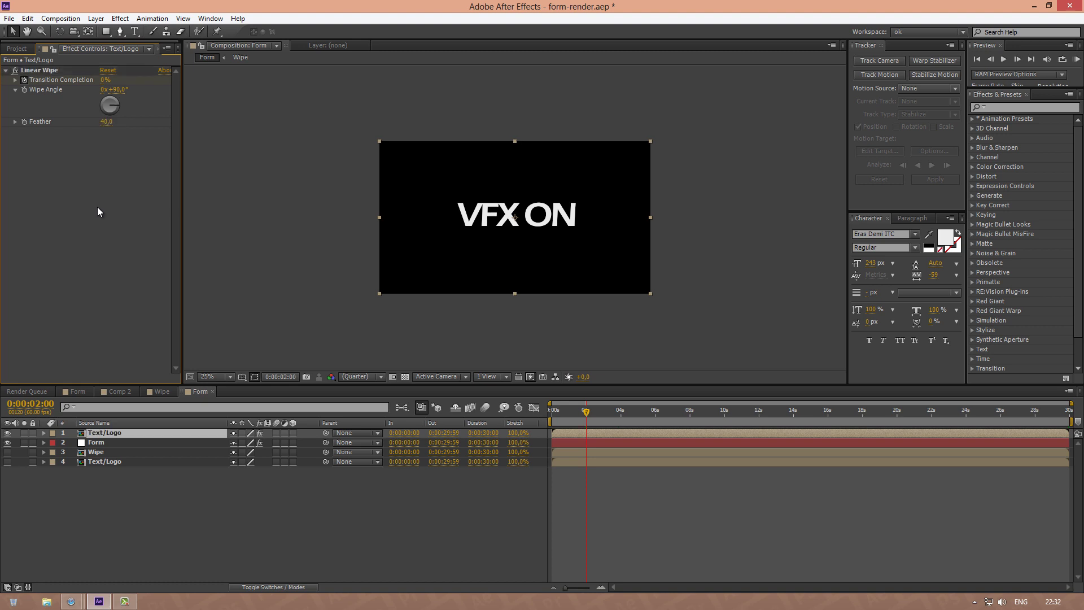
key(space)
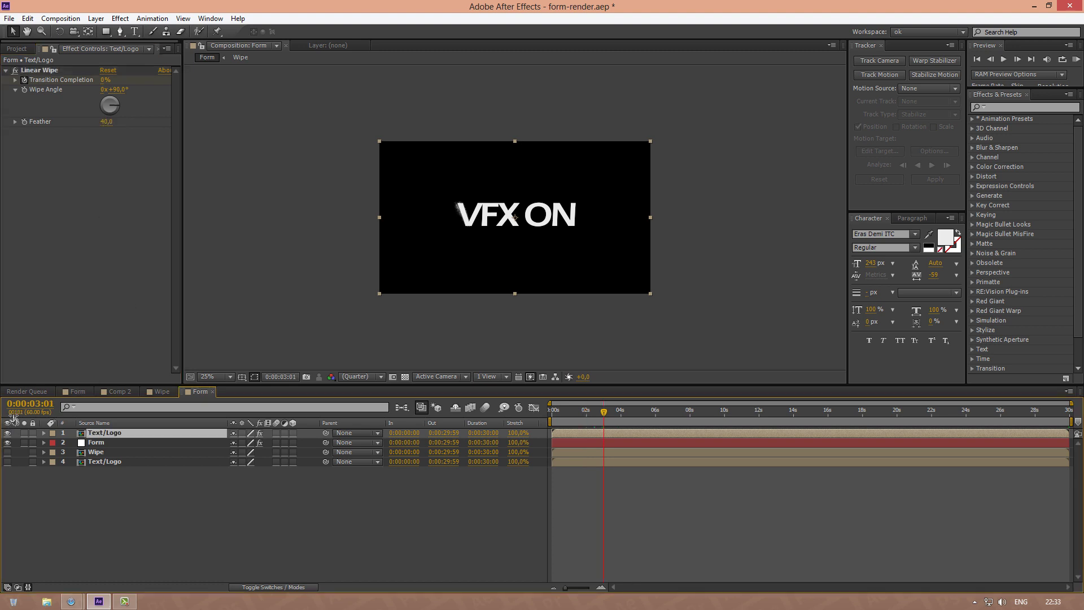
Step: Set Transition Completion to 34% and move the playhead to 0:00:05:41
click(106, 79)
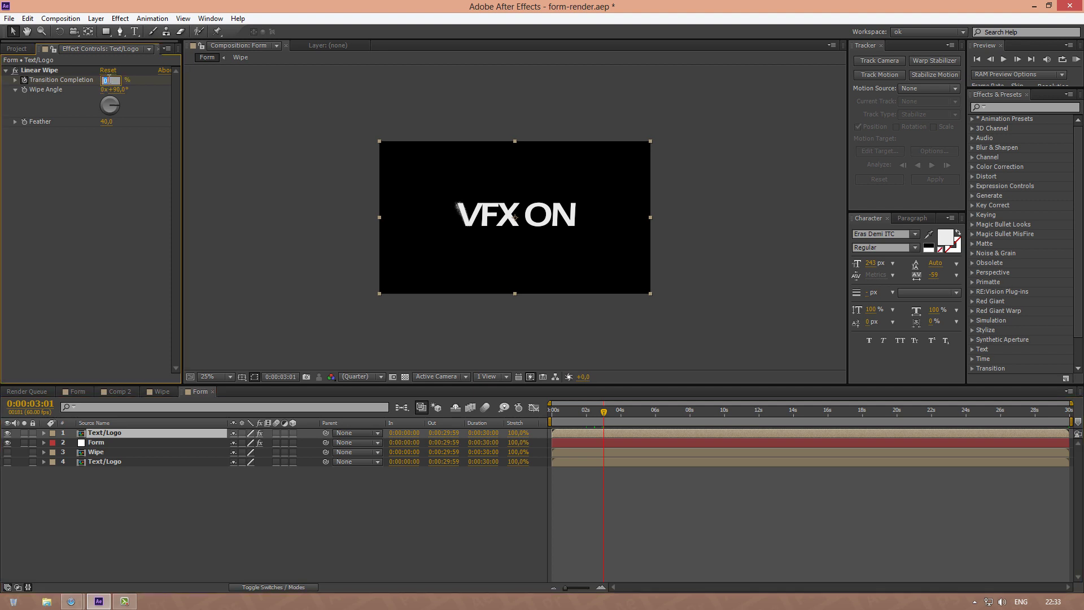
text(34)
key(Return)
click(37, 404)
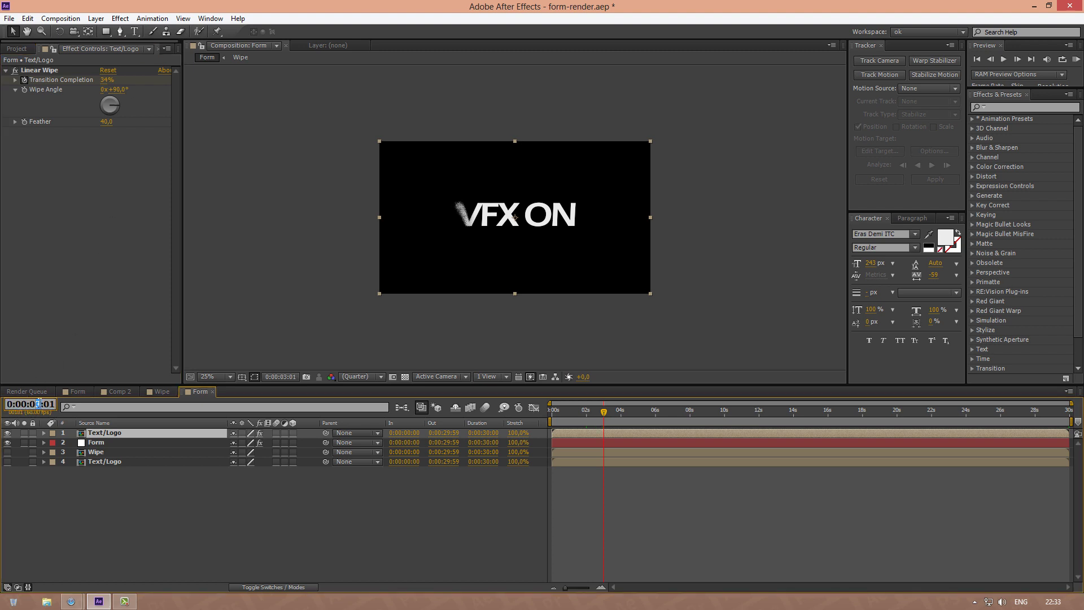
text(5:4)
key(Return)
Step: Set Transition Completion to 100% at 0:00:05:41
click(109, 515)
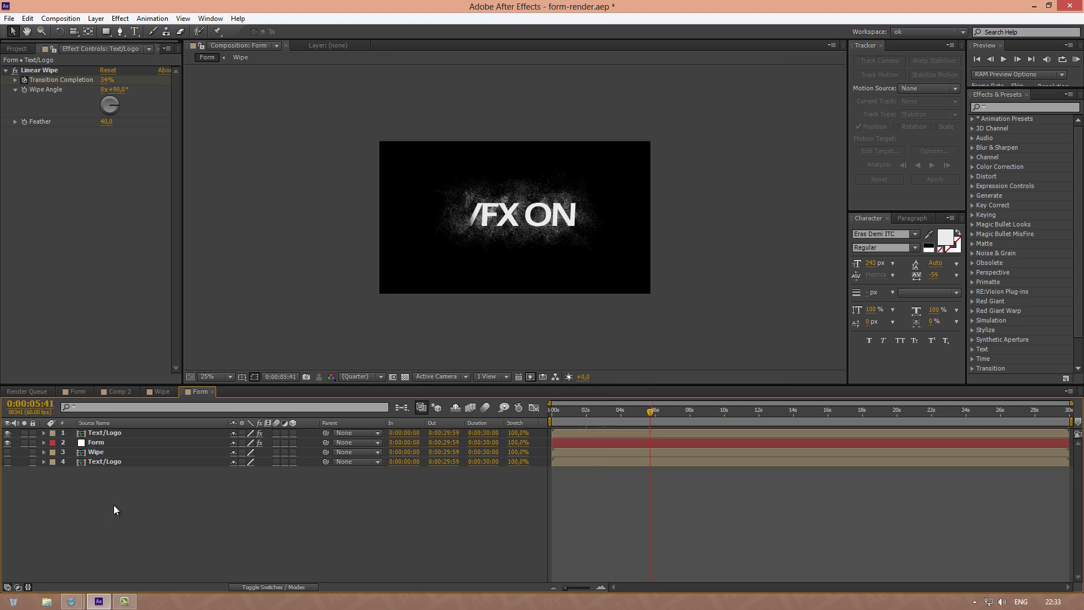
click(107, 79)
text(100)
key(Return)
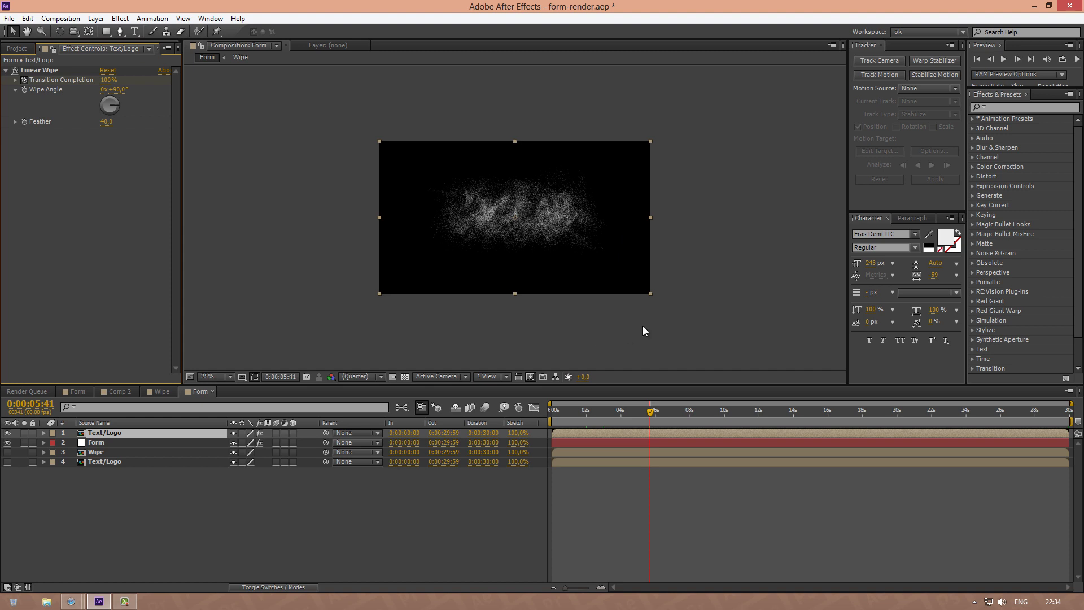
Step: Create a new composition named BG
click(300, 536)
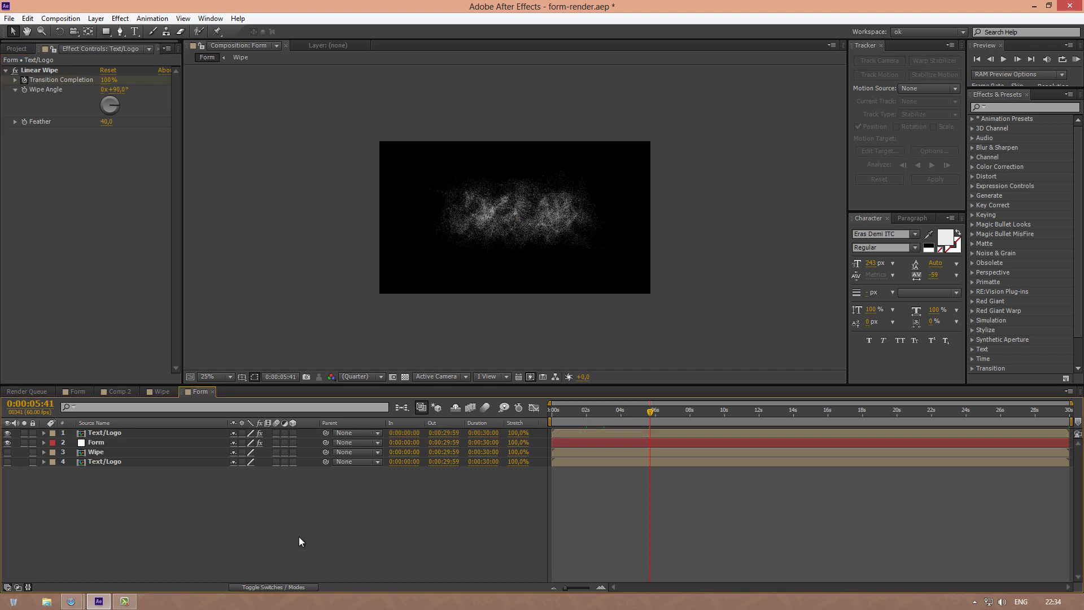
click(17, 49)
click(41, 378)
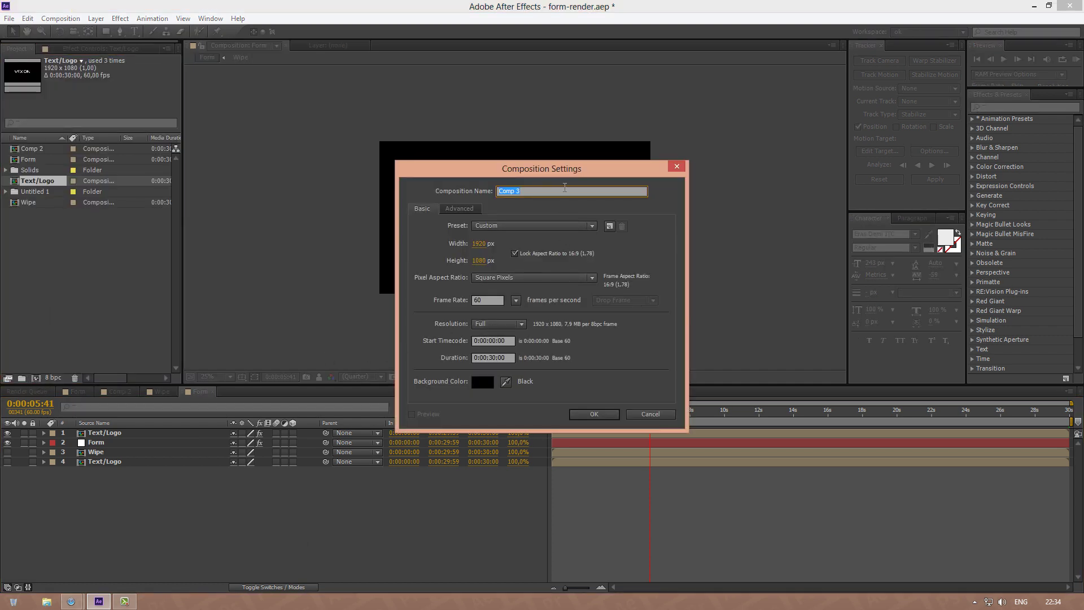
text(BG)
click(594, 413)
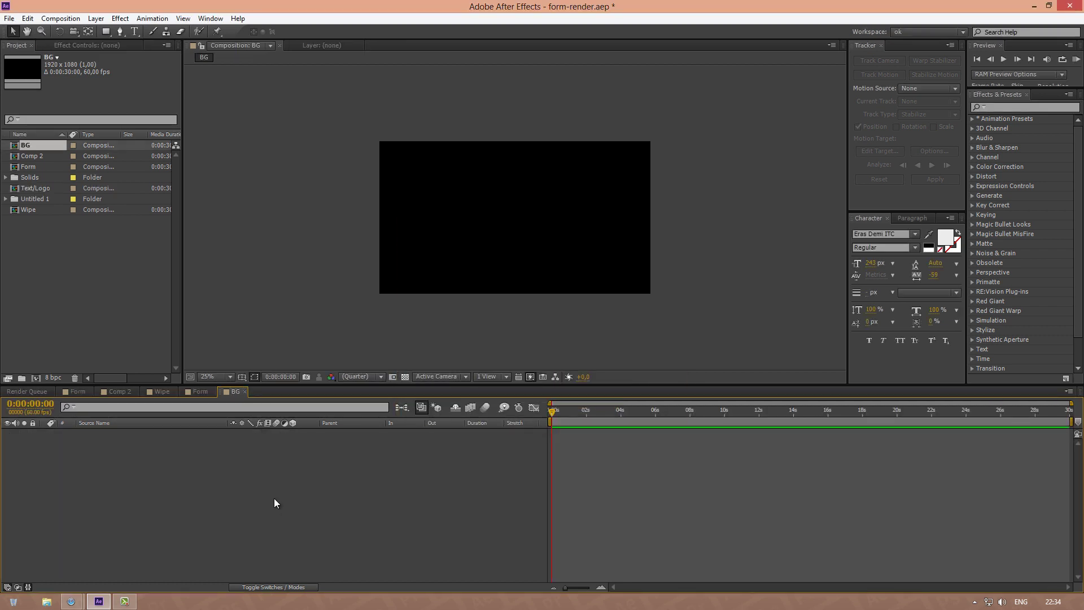
Step: Add a medium yellow solid layer to BG
right_click(274, 498)
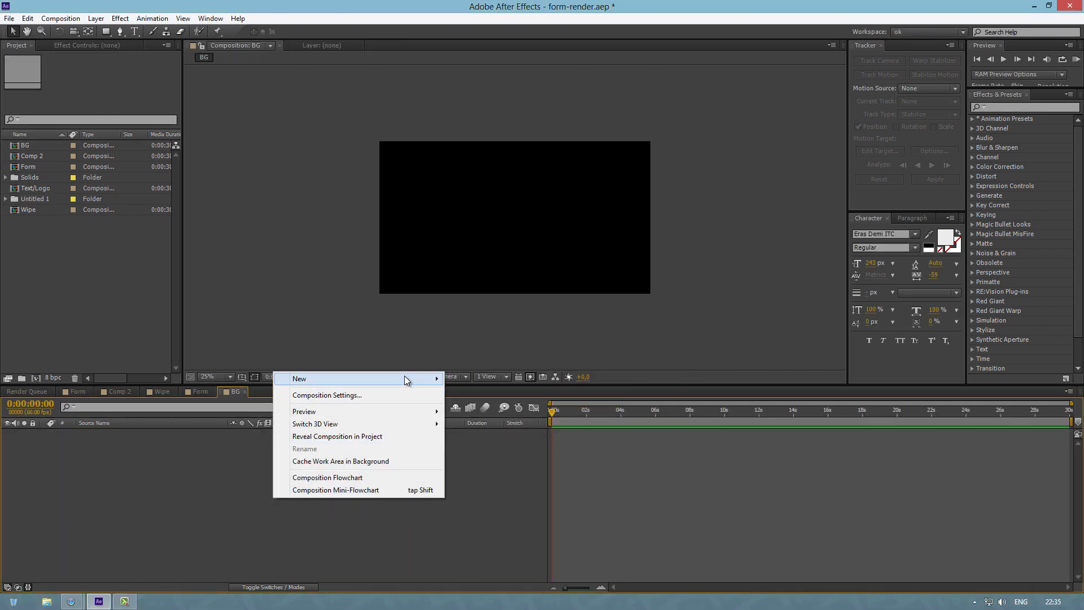
mouse_move(404, 375)
click(496, 408)
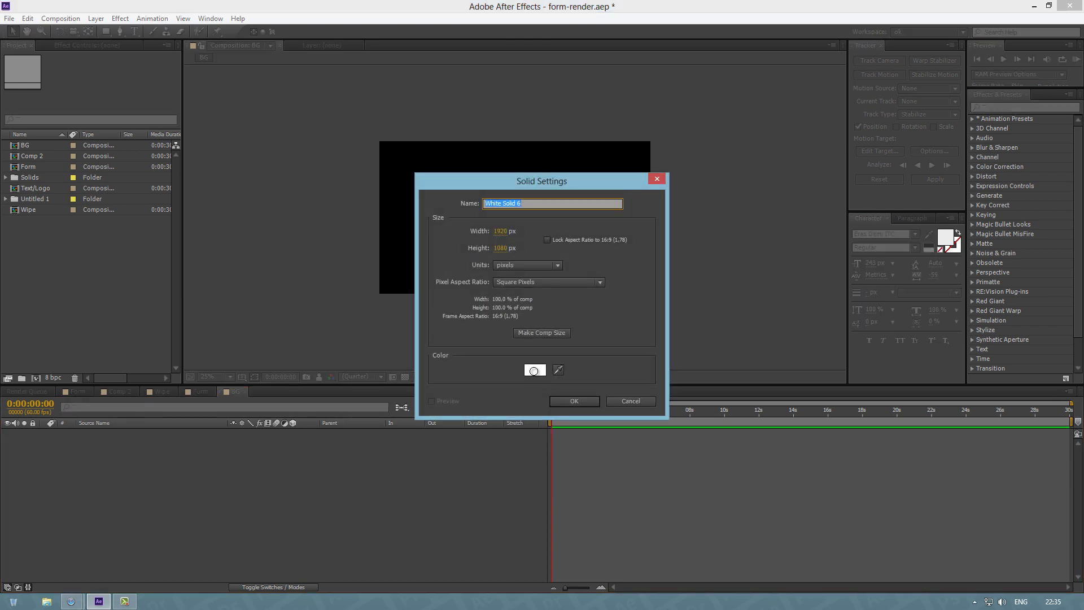
click(535, 371)
key(ctrl+v)
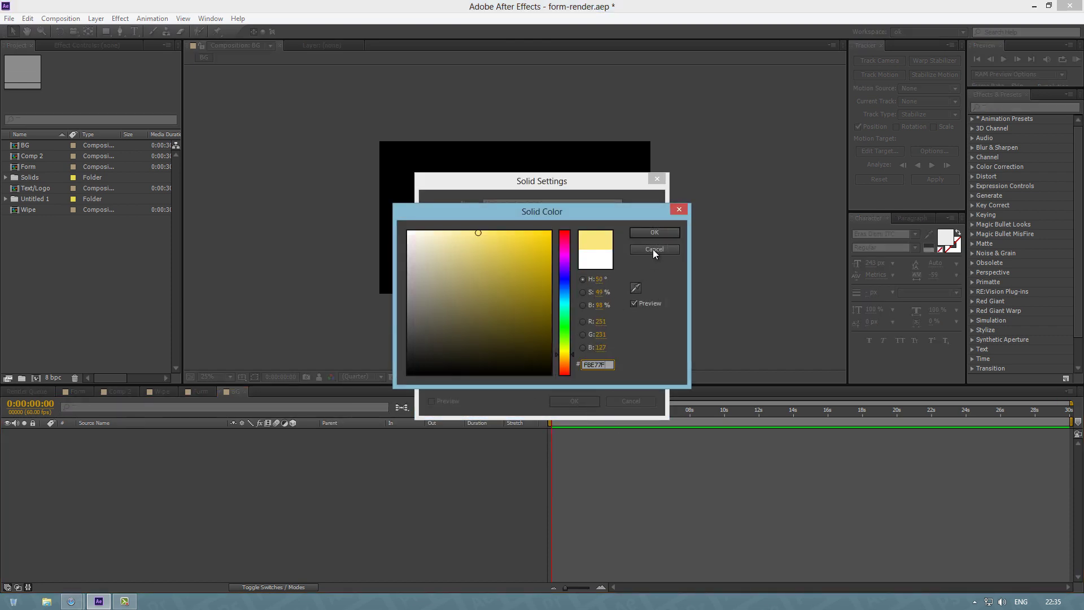
click(655, 232)
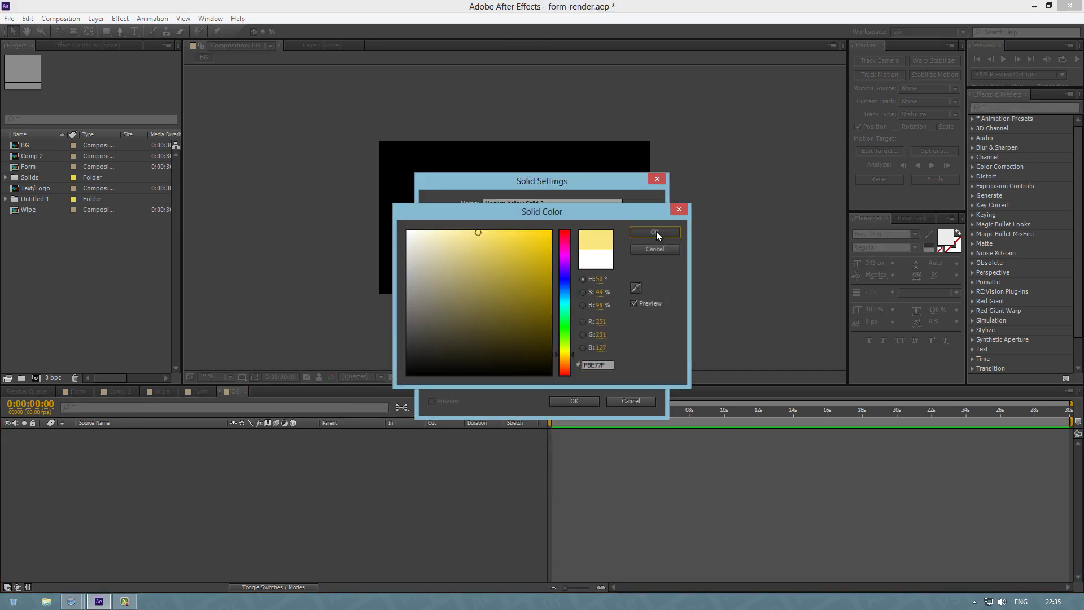
click(574, 402)
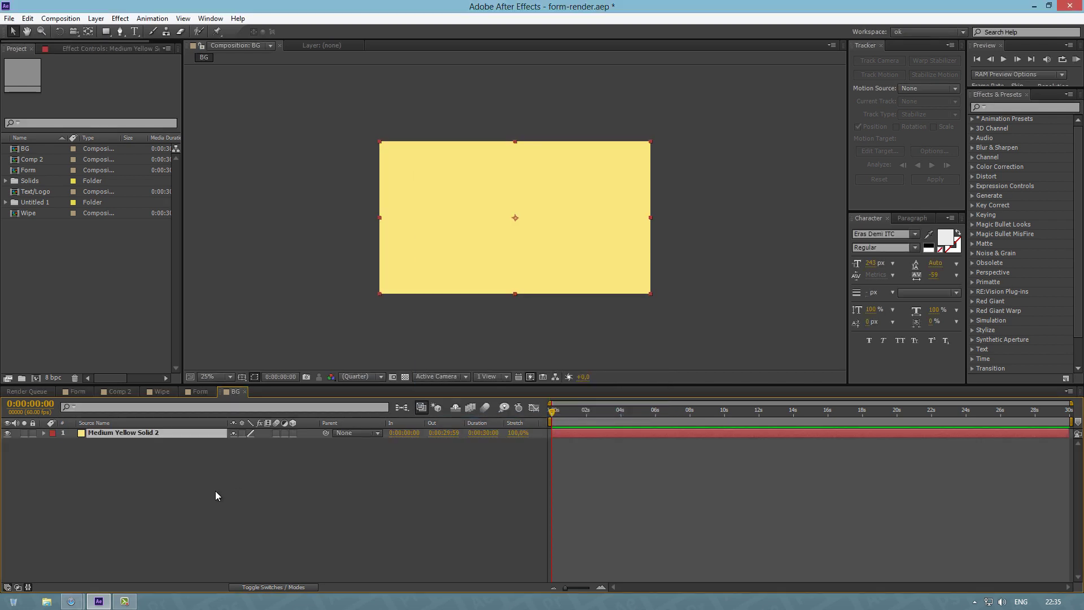
Step: Add a deep red solid with hex colour A02823 above the yellow one
right_click(207, 478)
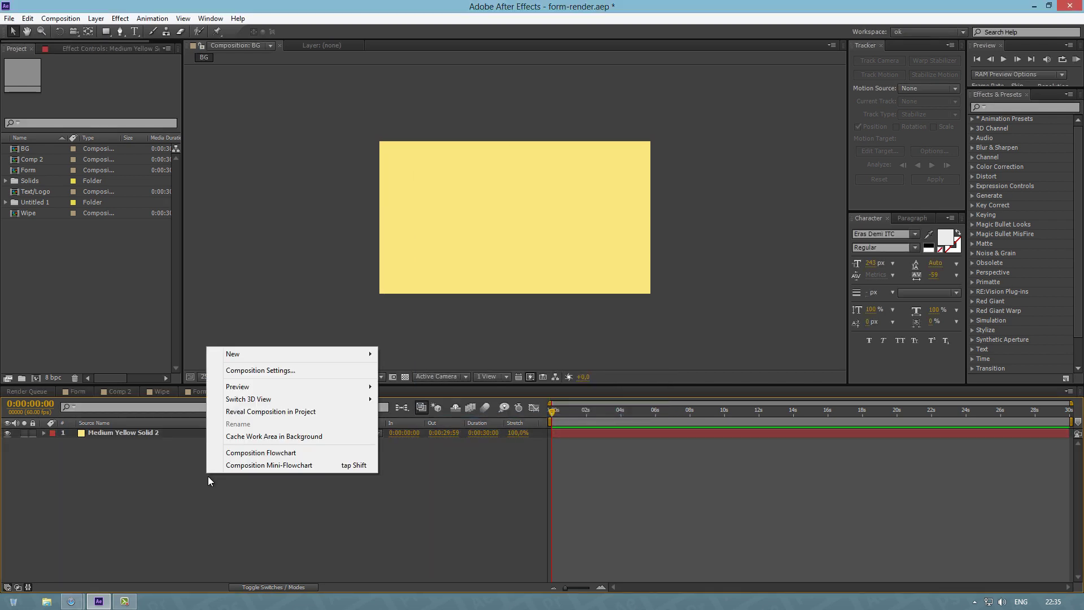
mouse_move(358, 353)
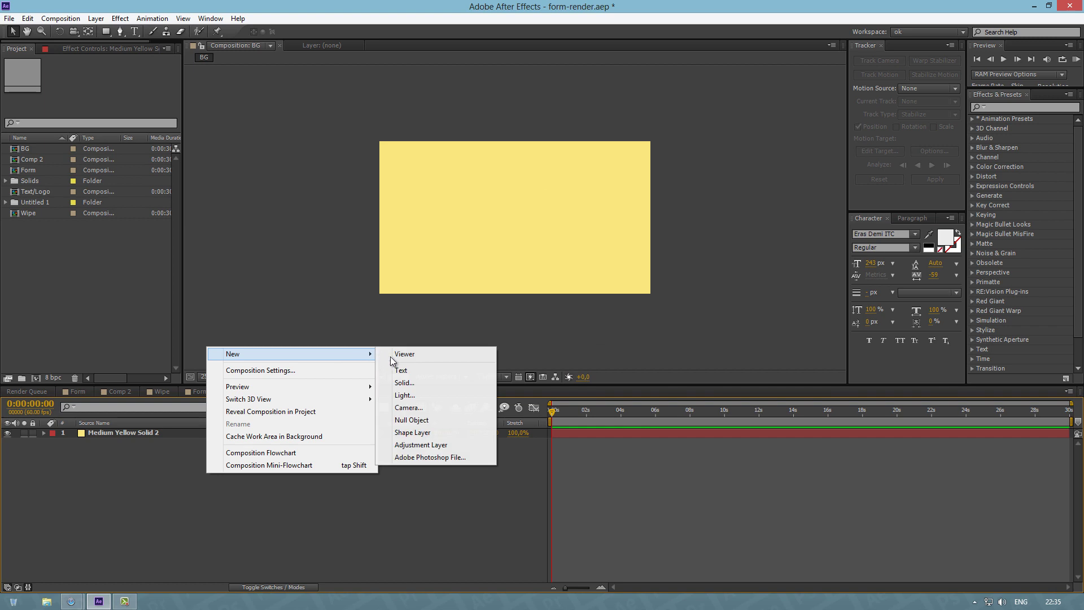
click(410, 386)
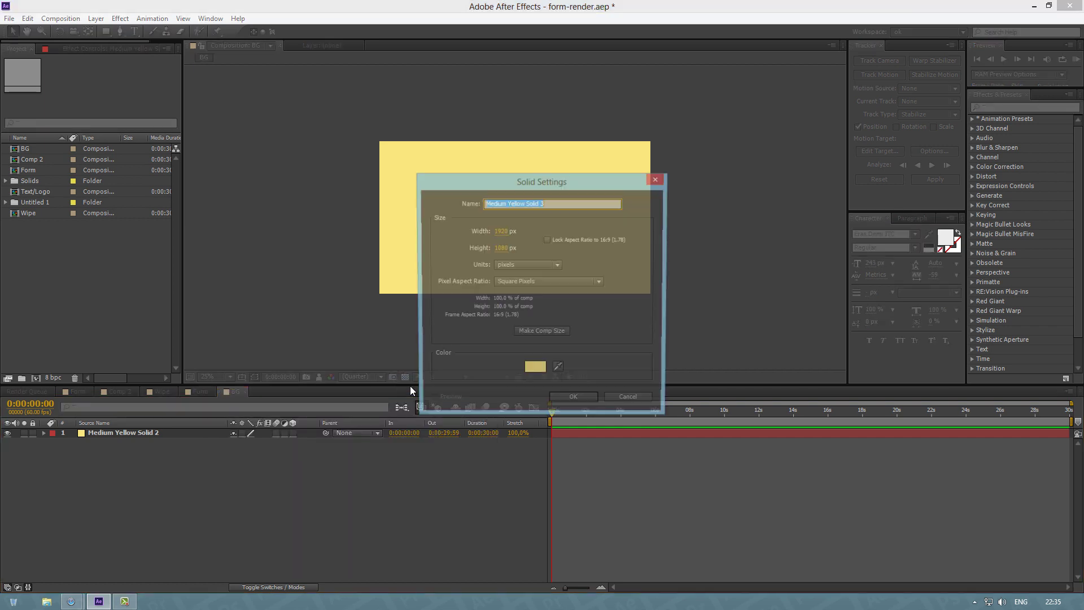
click(541, 370)
double_click(597, 364)
text(A02823)
click(652, 233)
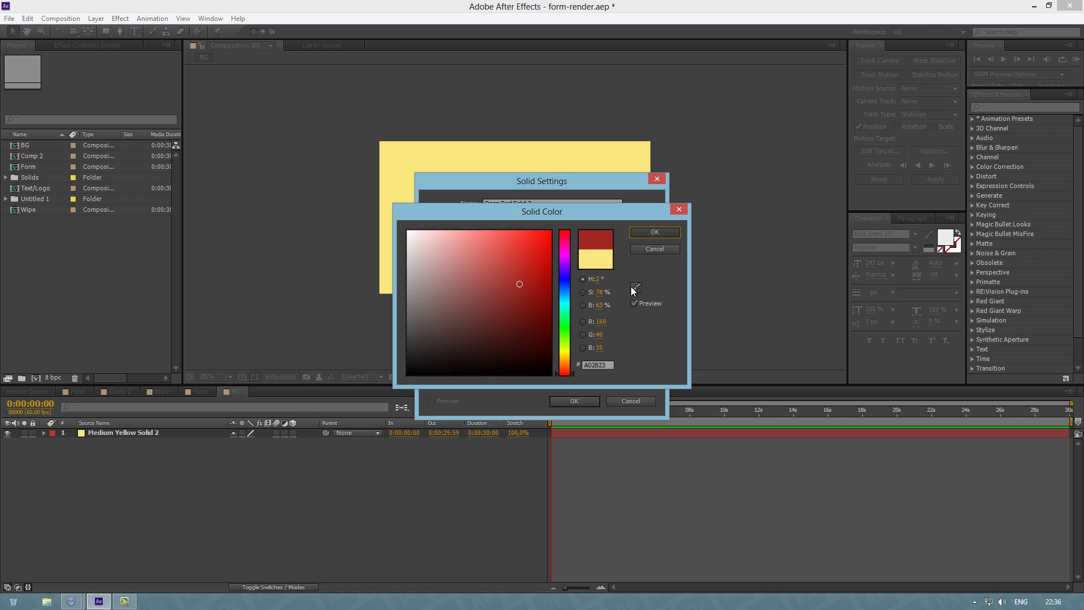
click(576, 401)
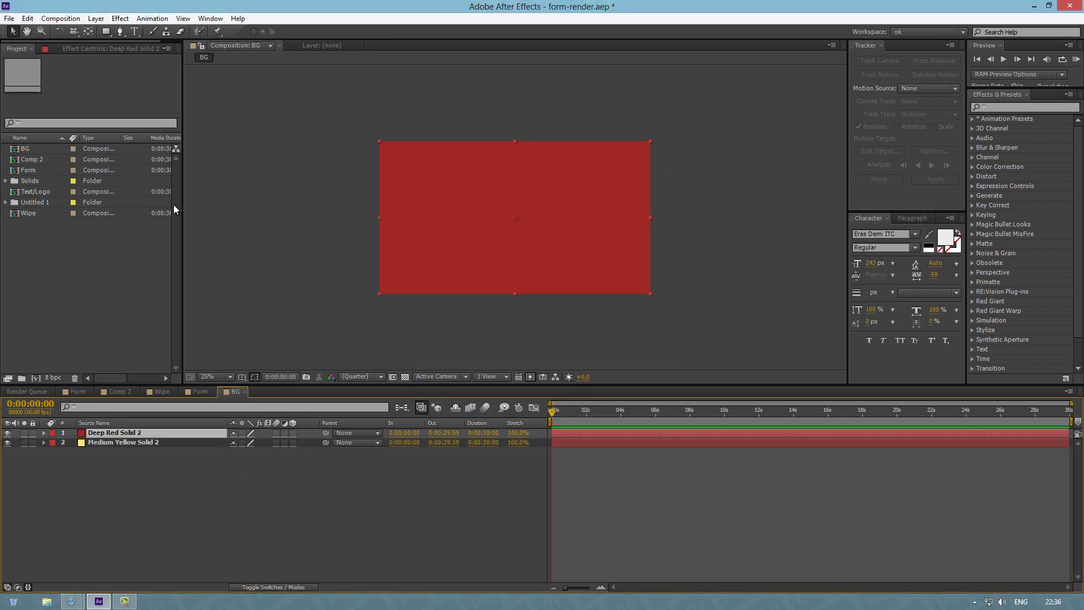
Step: Draw an elliptical mask over the red solid with the Ellipse tool
click(107, 30)
drag(109, 31, 145, 55)
drag(408, 146, 630, 294)
click(13, 31)
click(514, 238)
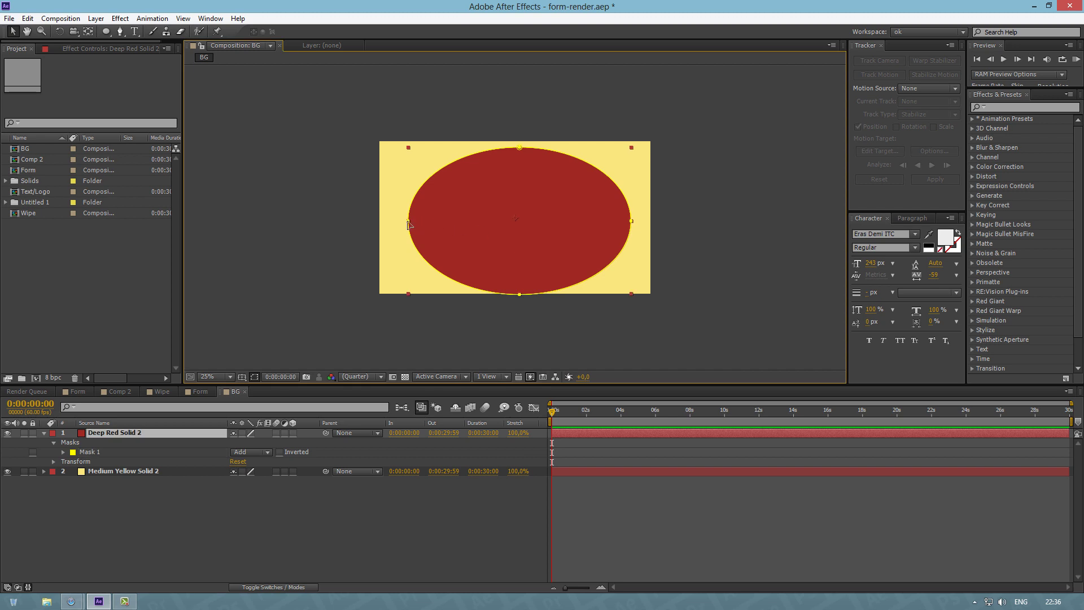
Step: With safe guides shown, stretch the ellipse's left, right, top and bottom points to the frame edges
drag(407, 222, 379, 215)
click(242, 377)
click(257, 388)
drag(378, 216, 378, 216)
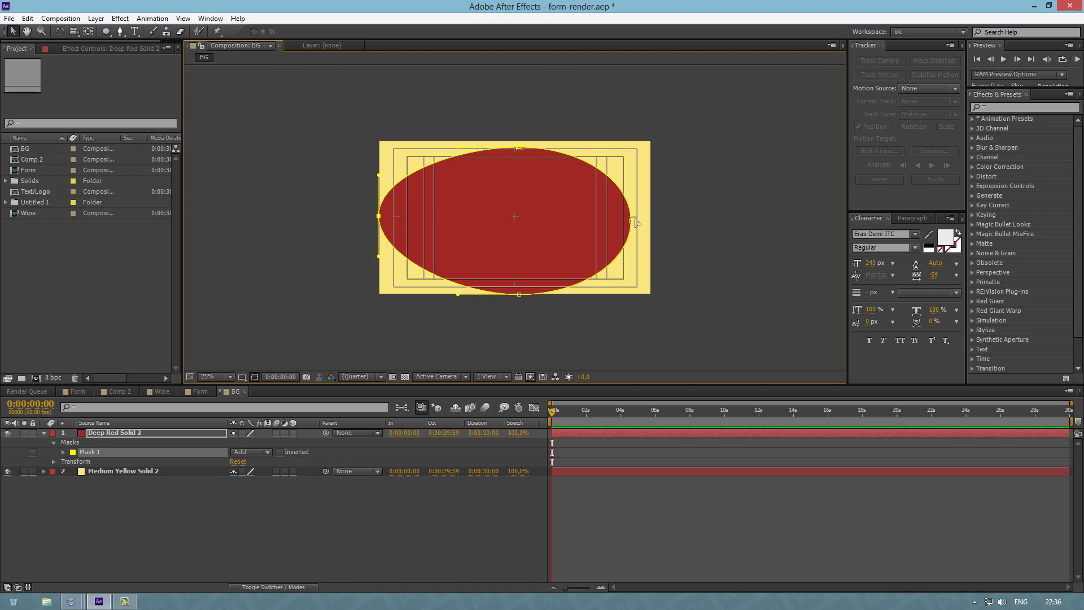
drag(631, 220, 653, 216)
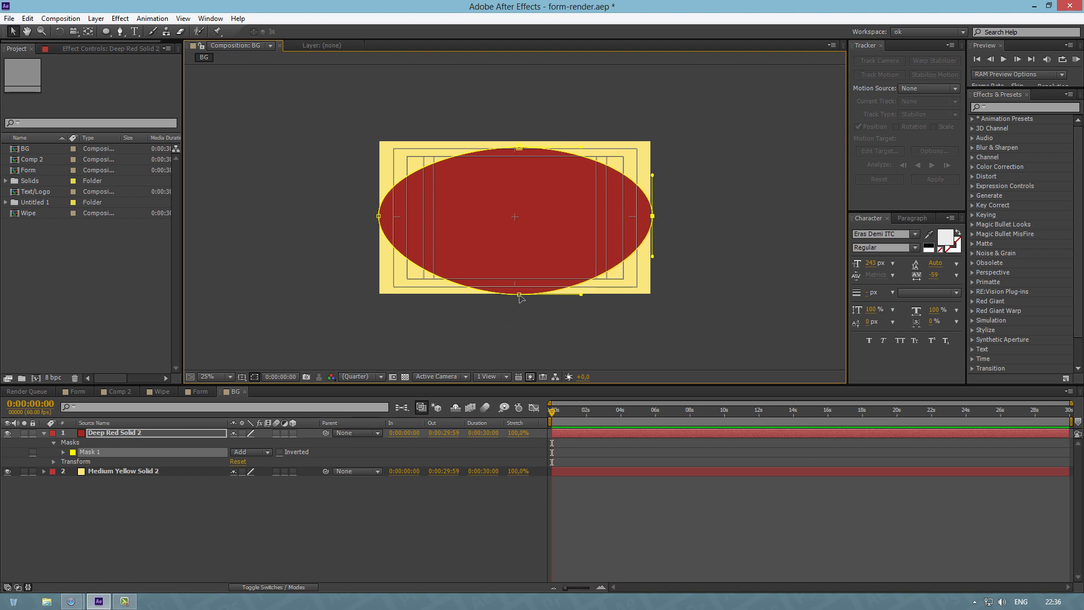
drag(520, 296, 518, 298)
drag(515, 148, 517, 143)
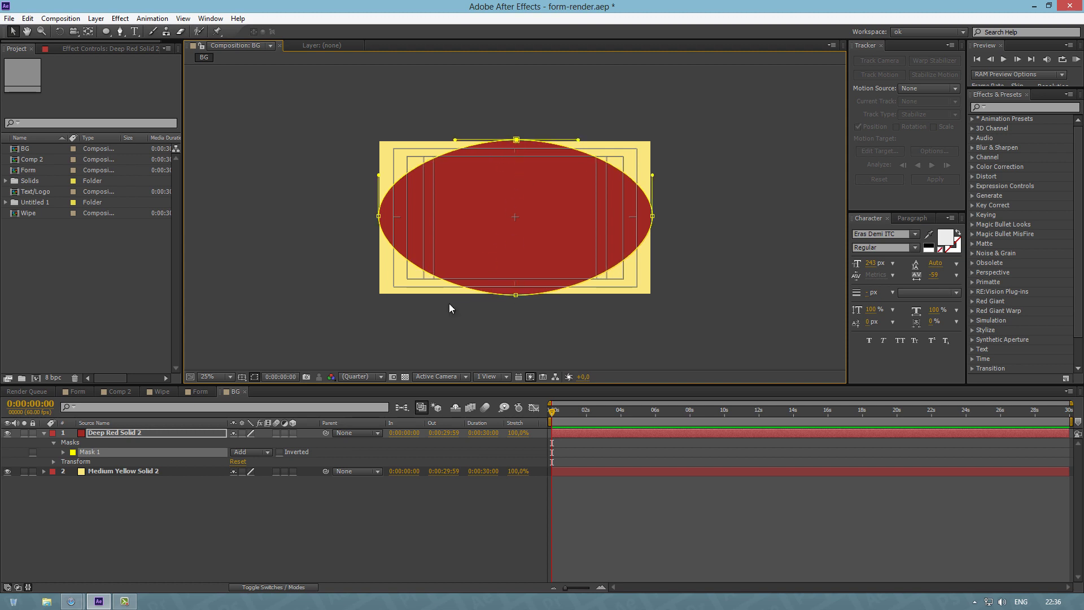
Step: Invert the mask, set Feather 655 px and Expansion -113 px, then hide the guides
click(279, 452)
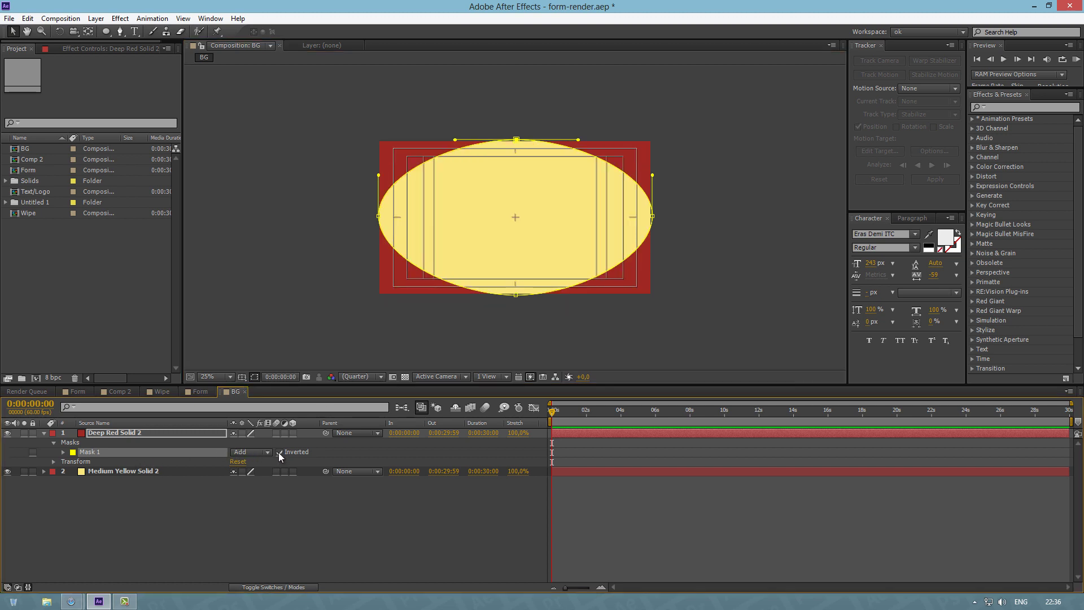
click(64, 451)
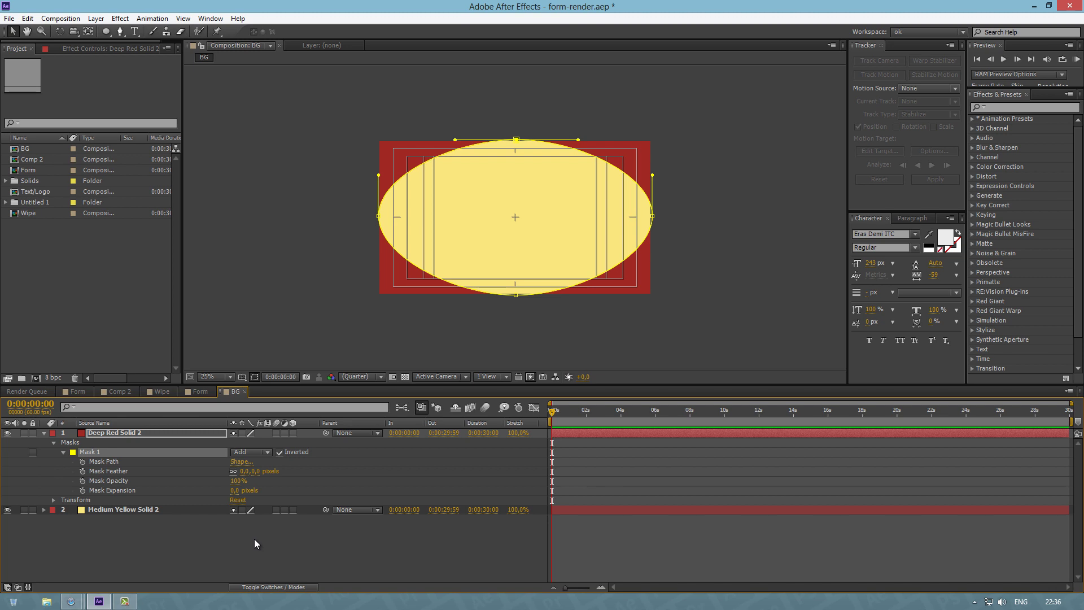
click(257, 469)
text(655)
click(240, 482)
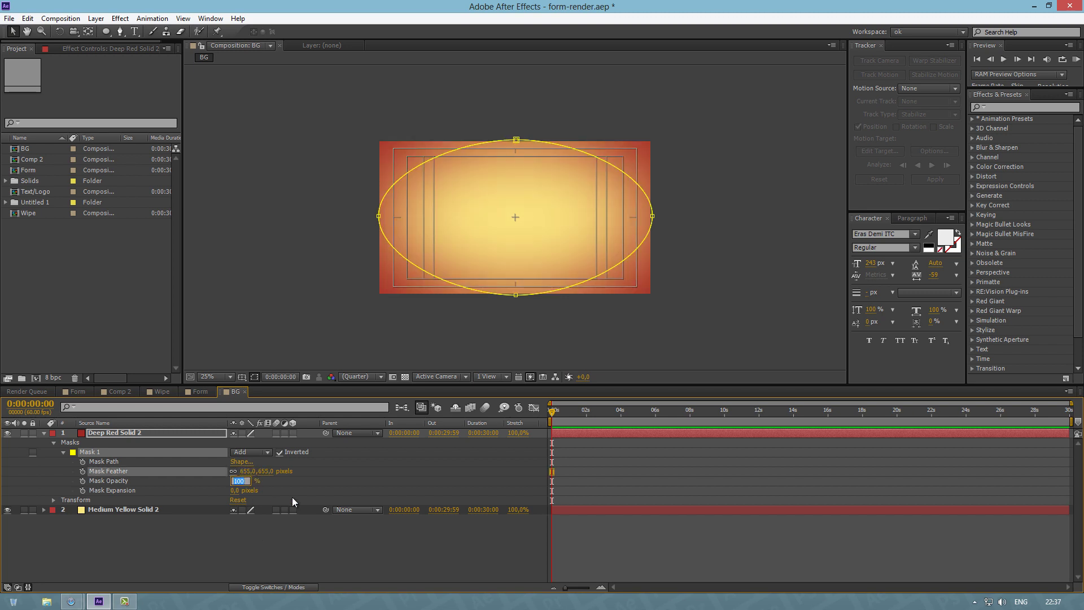
click(221, 491)
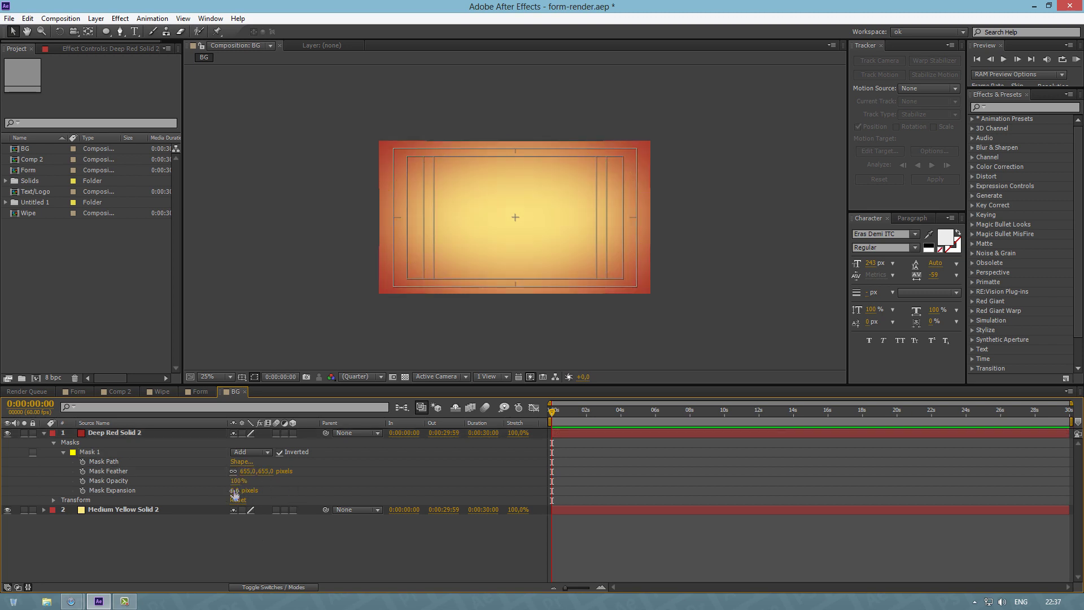
click(237, 490)
text(-113)
click(282, 551)
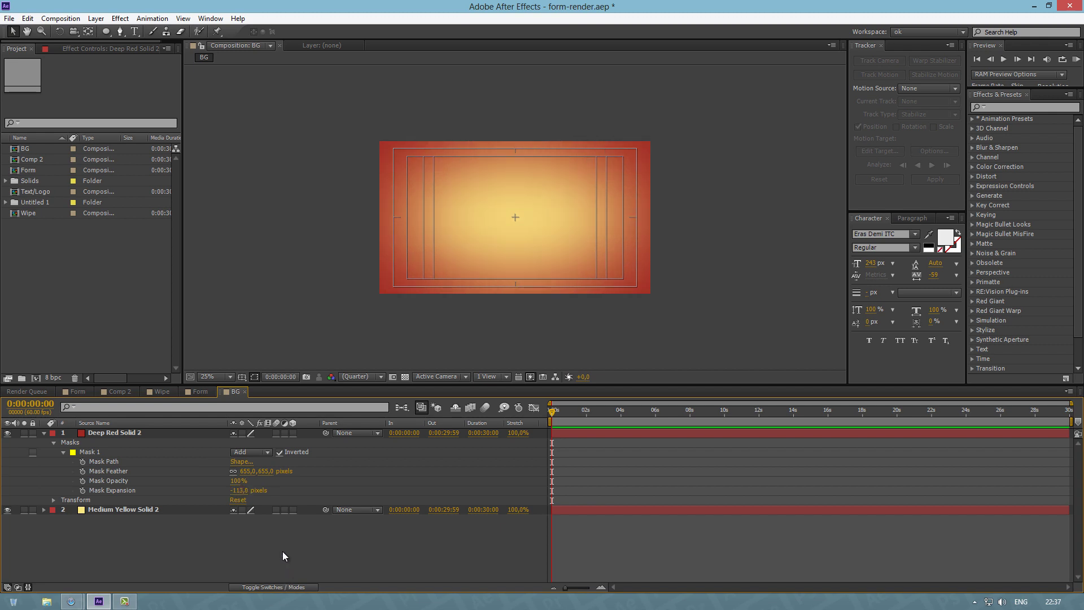
click(242, 376)
click(265, 388)
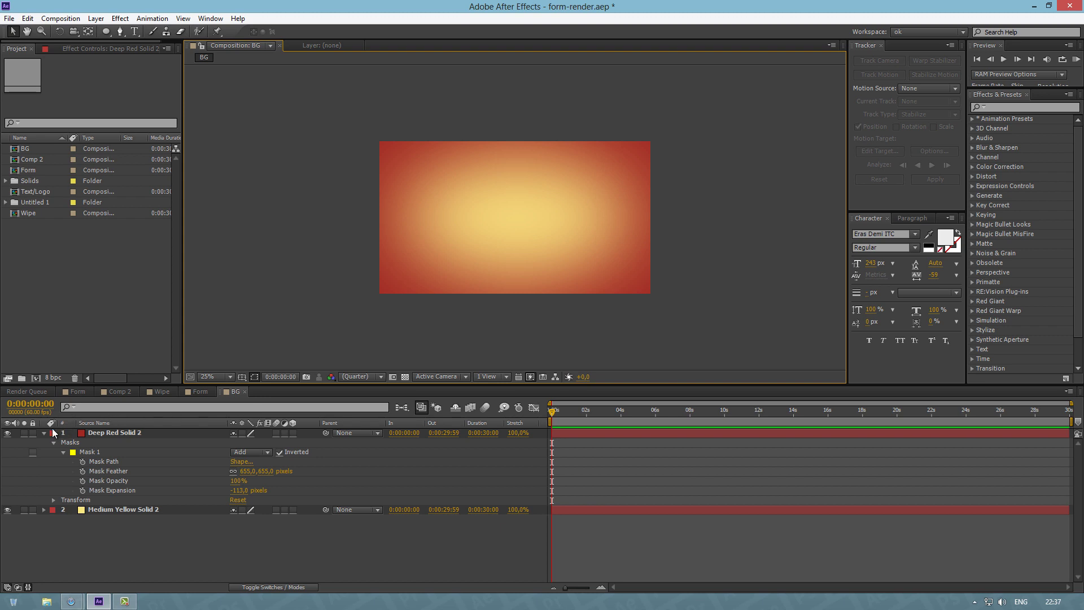
Step: Add a new solid named 'Particles - Big' to the BG composition
click(43, 433)
right_click(134, 487)
mouse_move(289, 364)
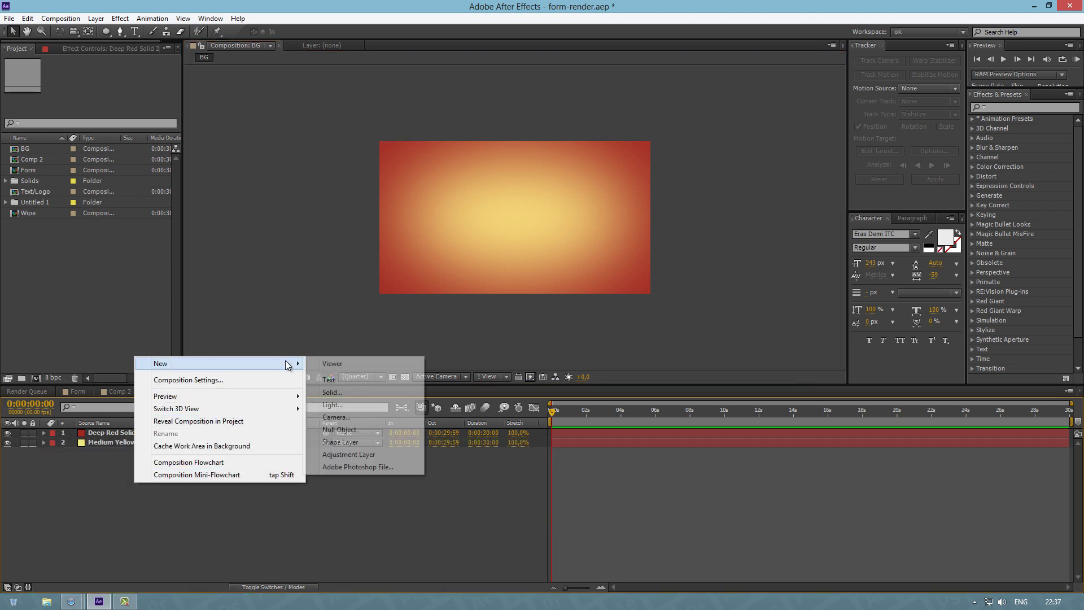
click(353, 379)
text(Particles)
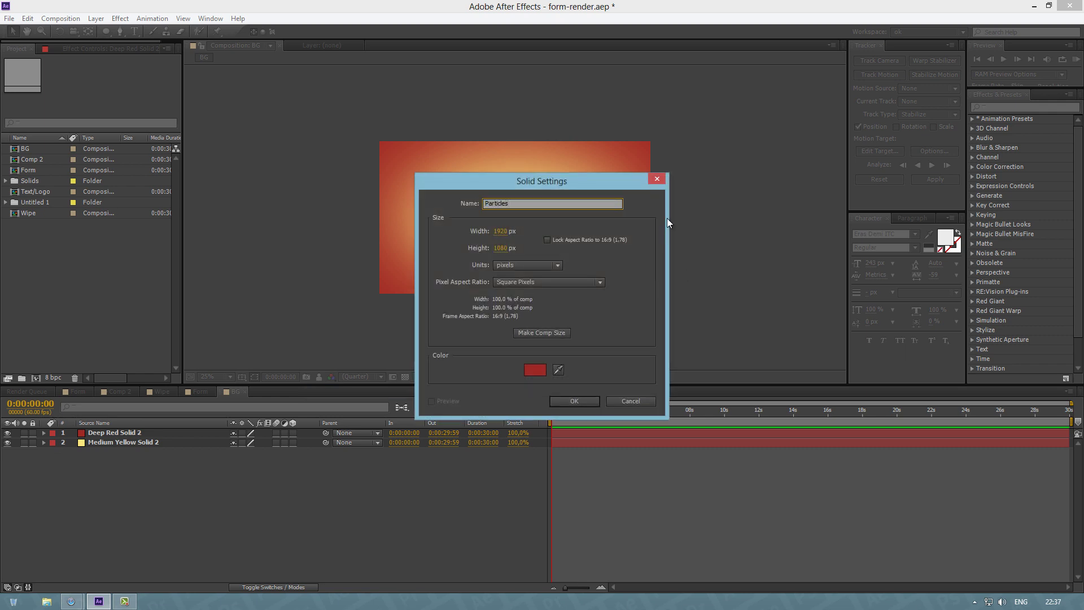
text( - Big)
click(596, 401)
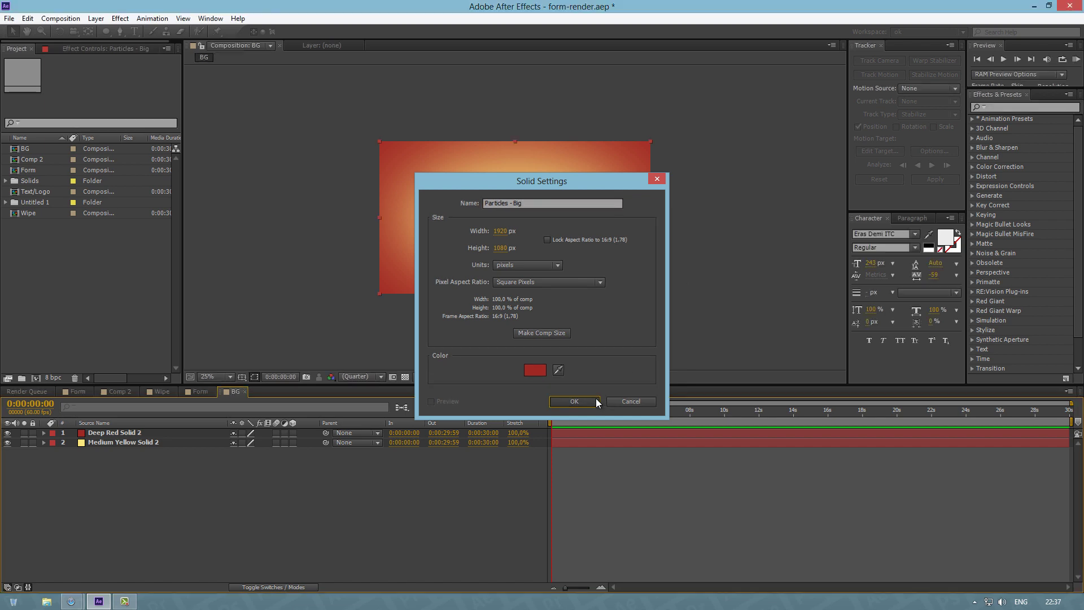
Step: Apply Trapcode Particular to the Particles - Big layer
click(120, 18)
mouse_move(223, 396)
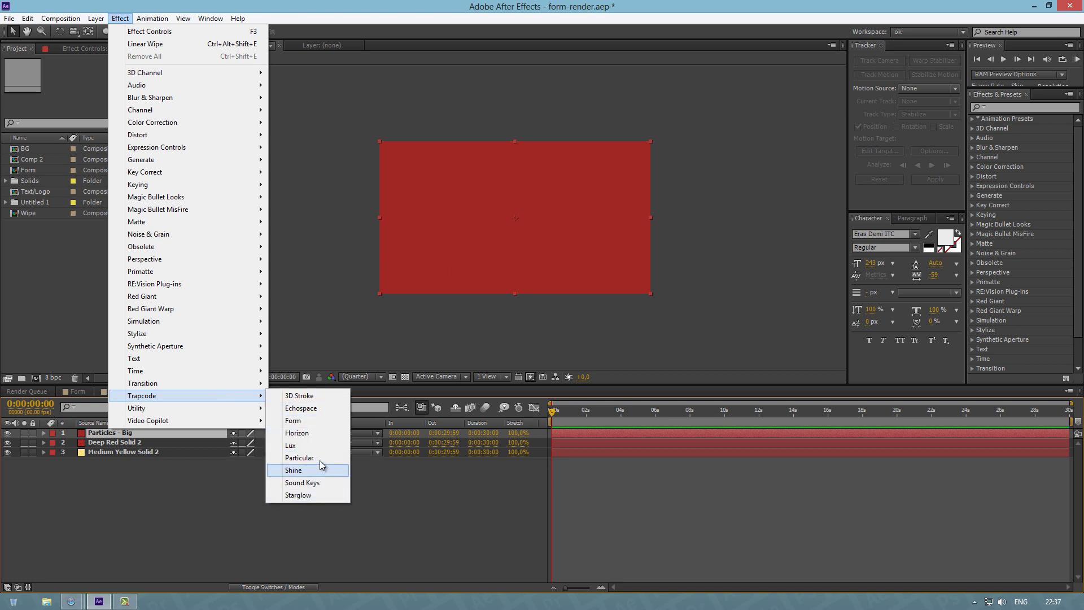
click(296, 457)
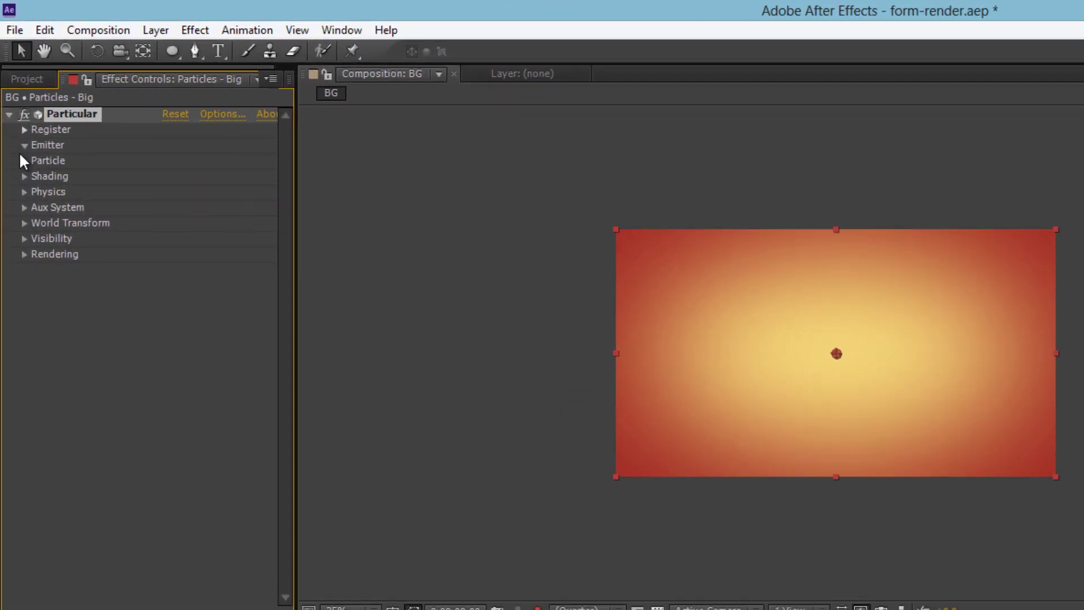
Step: Set the emitter to 3 particles/sec at Position Y 543 and Z 210
click(18, 113)
click(172, 161)
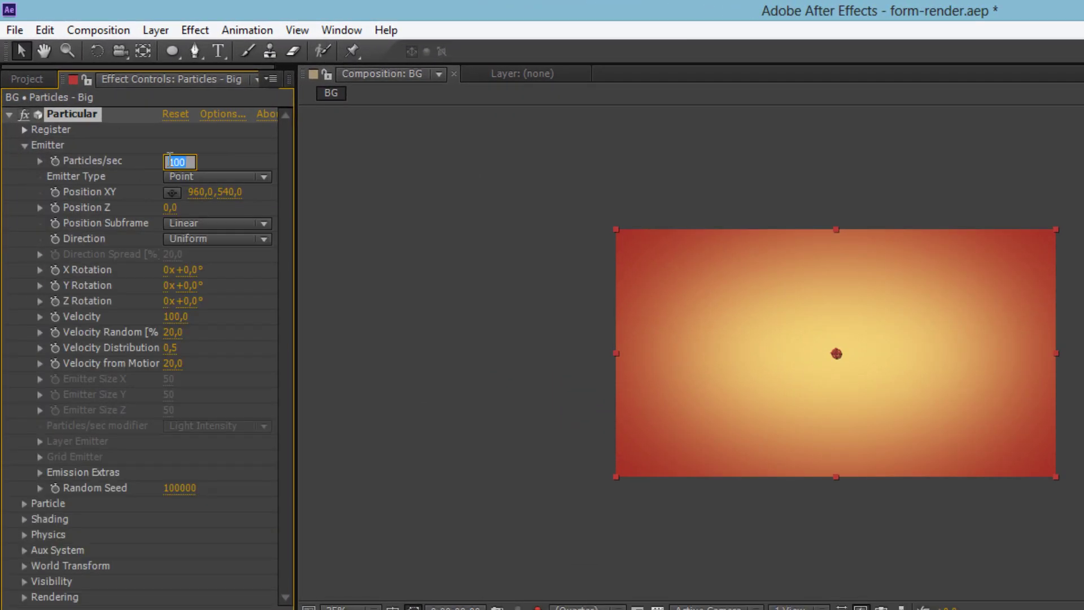
text(3)
click(245, 157)
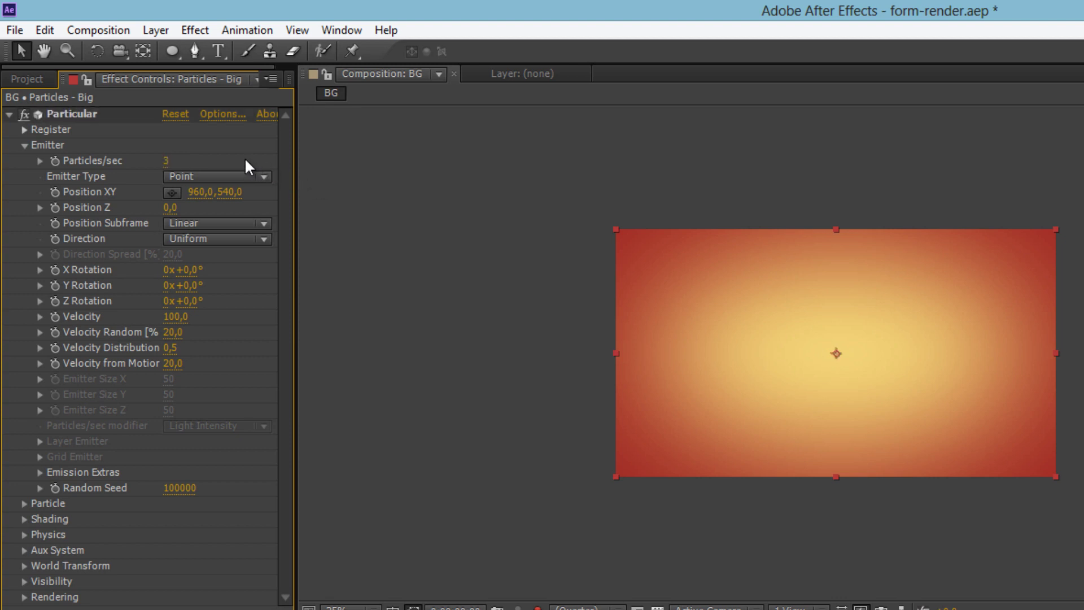
click(209, 193)
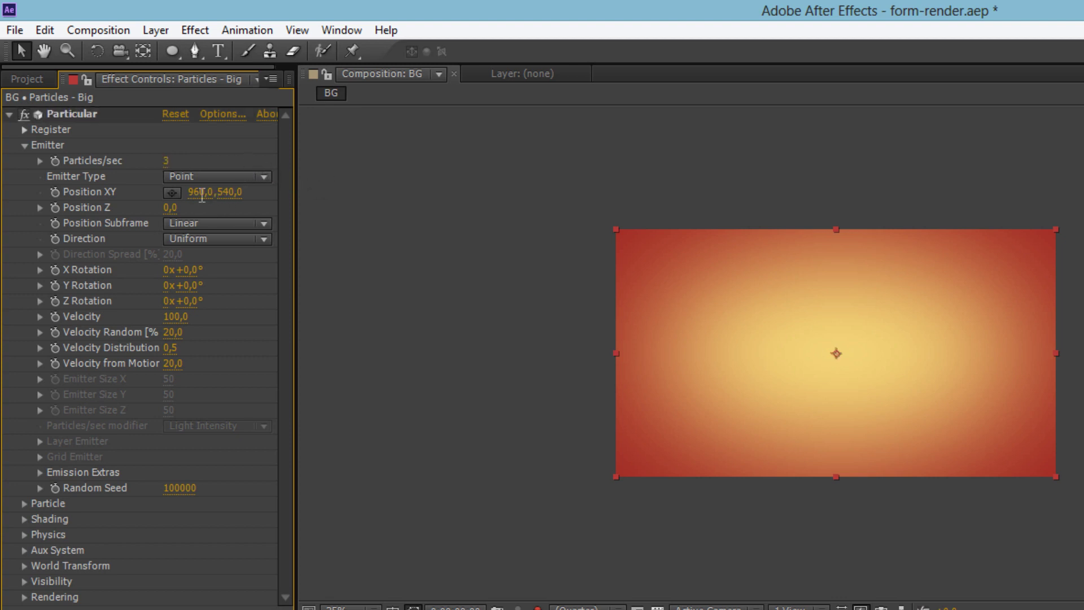
click(241, 195)
text(543)
click(169, 207)
text(210)
key(Return)
Step: Make it a Directional Sphere emitter with Direction Spread 49 and Velocity 1640
click(218, 238)
click(234, 281)
click(190, 175)
click(236, 238)
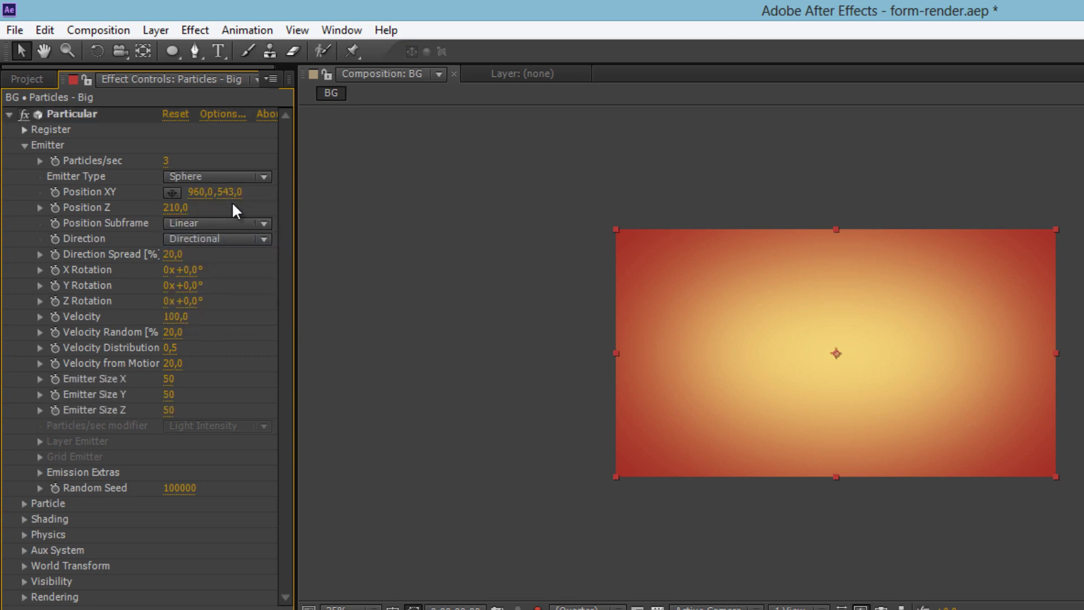
click(172, 254)
text(49)
key(Return)
click(177, 317)
text(1640)
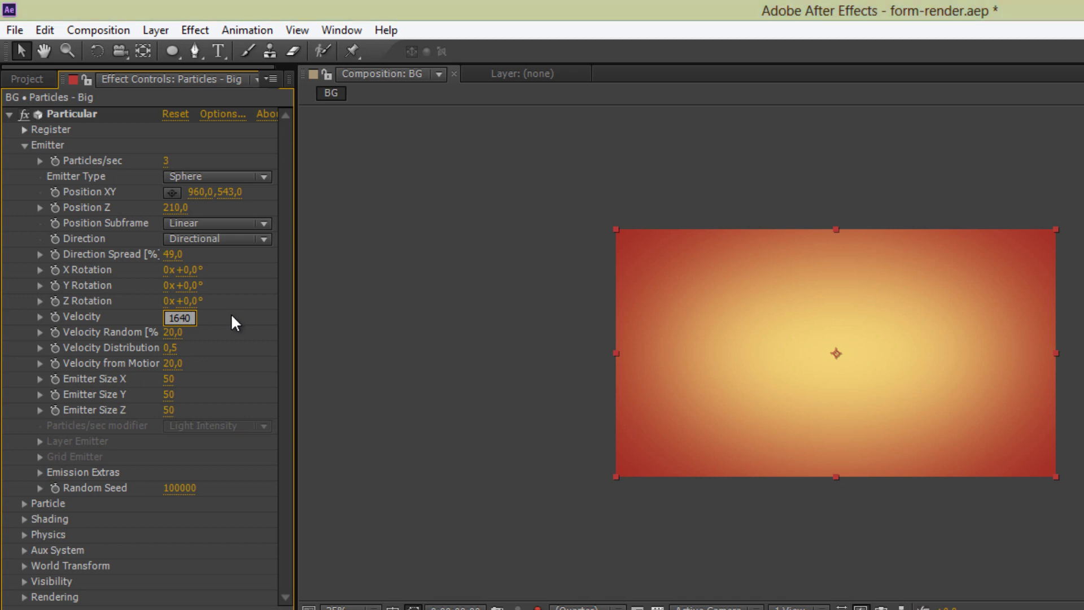
Step: Commit Velocity 1640, then set Velocity Distribution 2,9 and Velocity from Motion 168
key(Return)
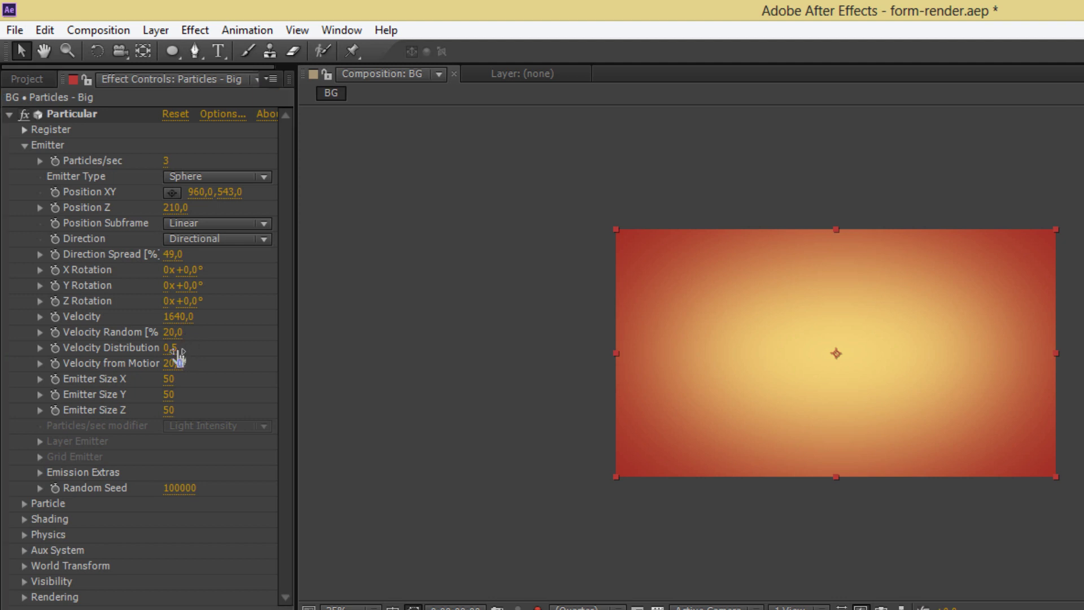
click(170, 348)
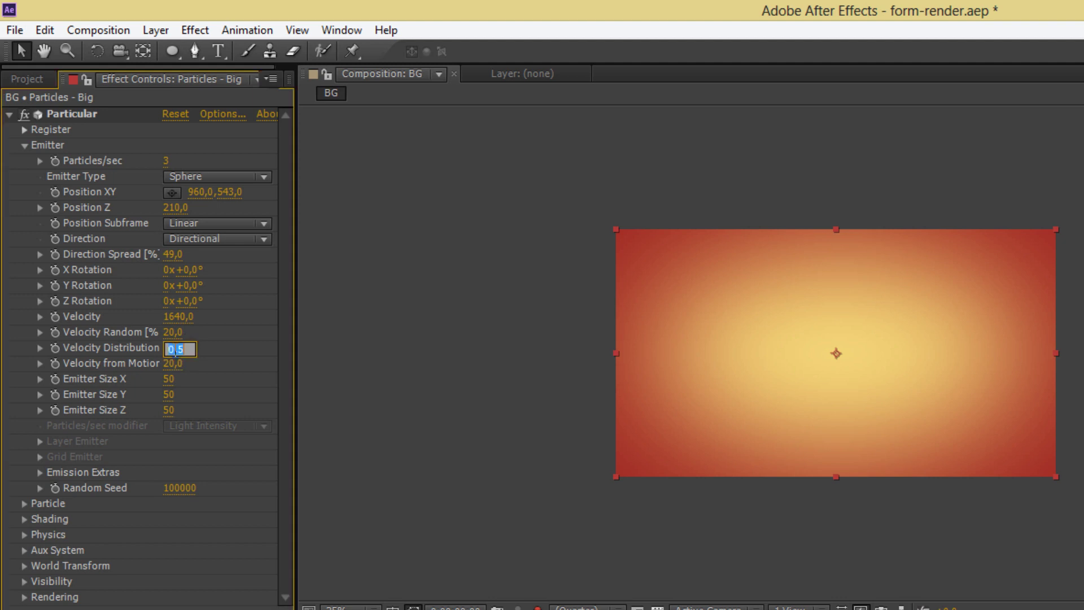
text(2,9)
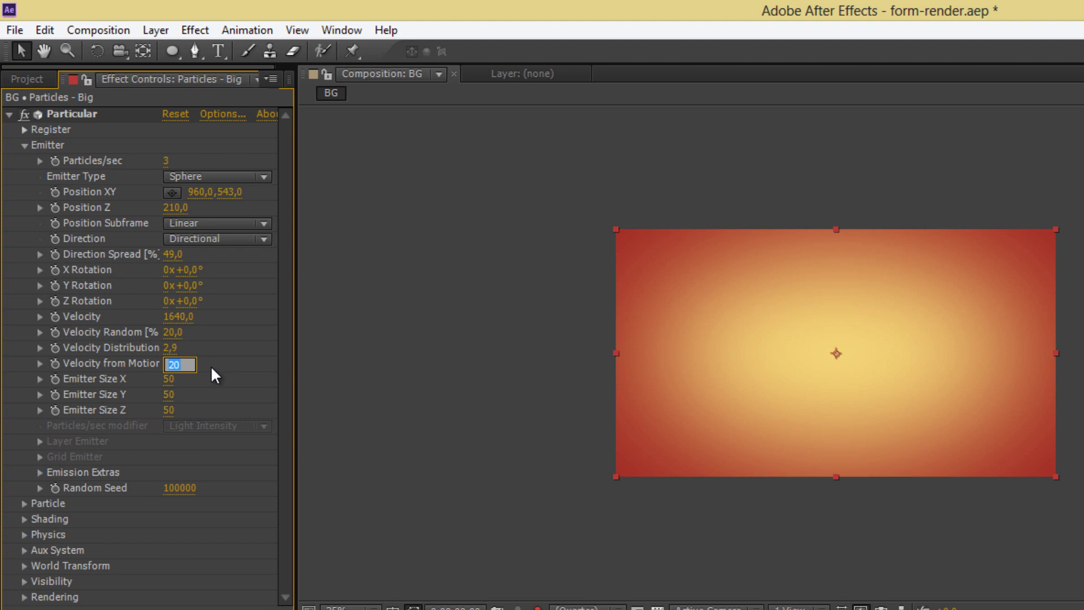
text(168)
key(Return)
Step: Set the Emitter Size to X 1236, Y 0 and Z 0
click(169, 379)
text(1)
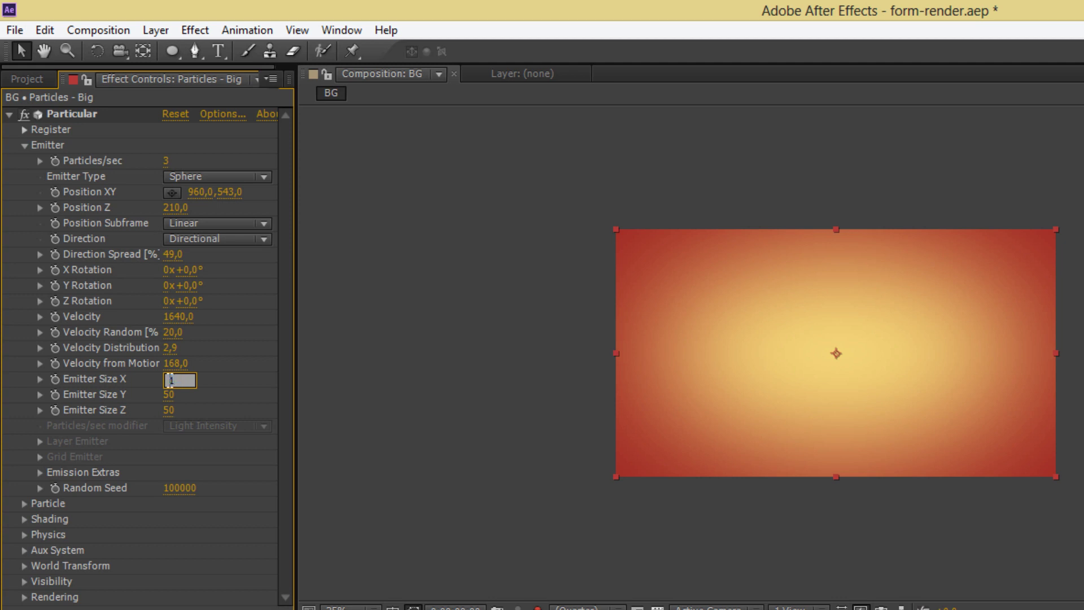
text(236)
click(169, 395)
text(0)
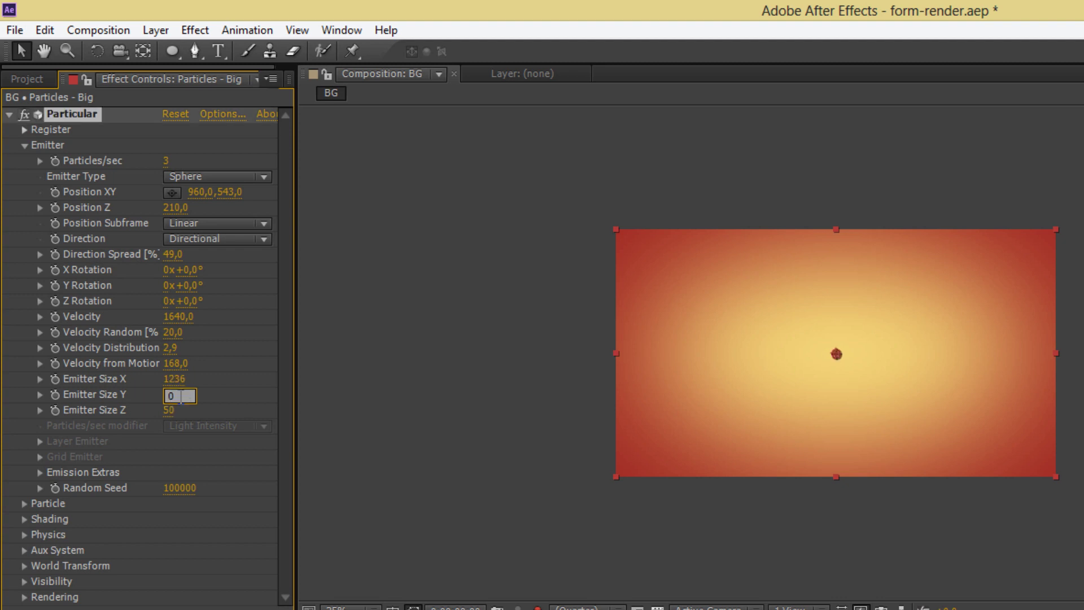
click(165, 410)
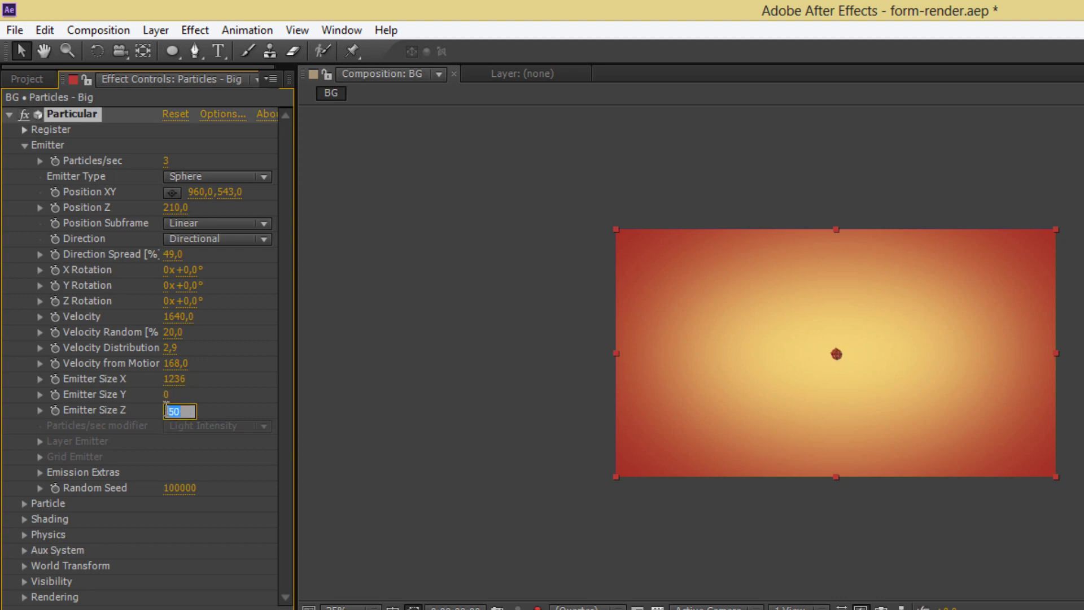
text(0)
key(Return)
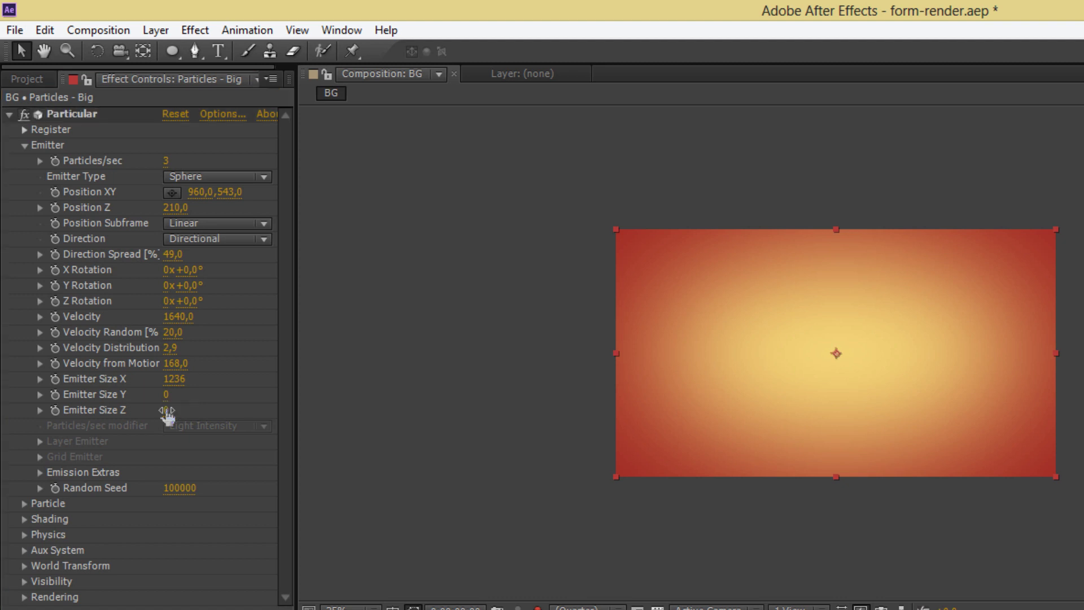
Step: Set particle Sphere Feather 24, Size 111 and Size Random 76
click(23, 145)
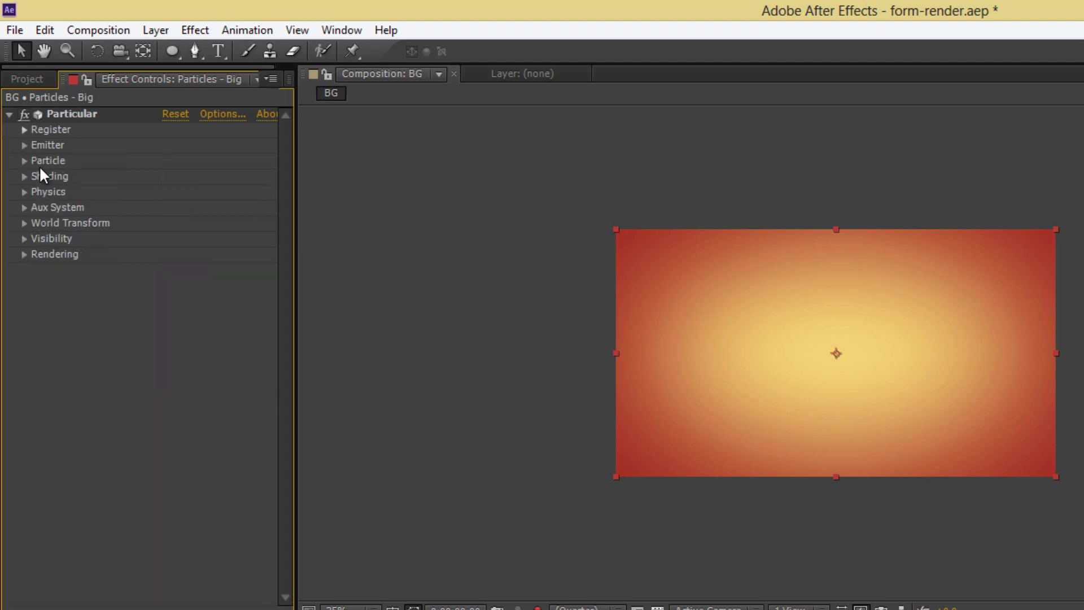
click(23, 161)
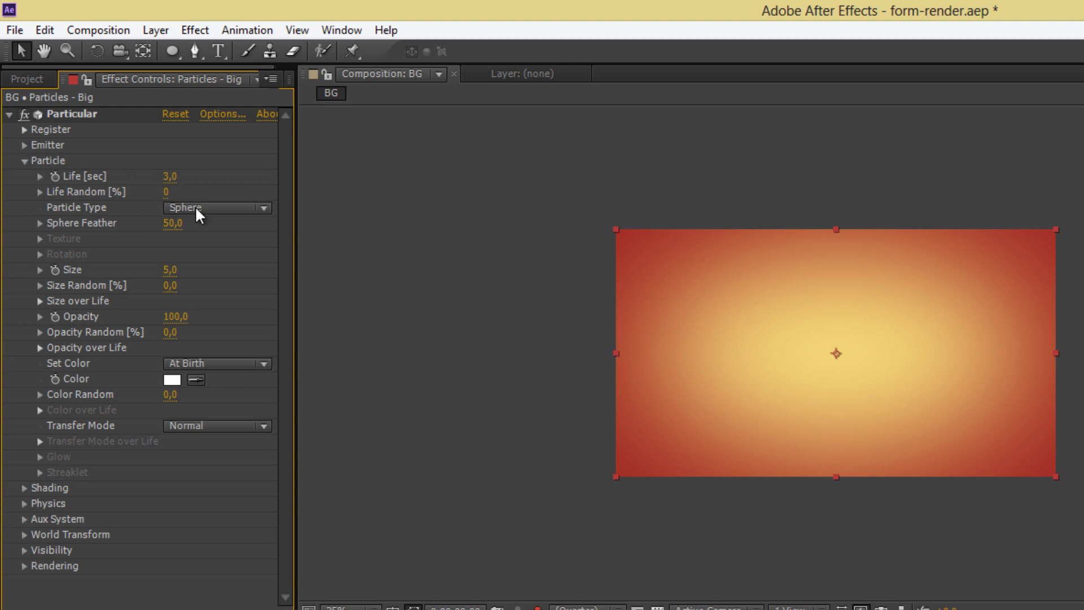
click(174, 226)
text(24)
key(Return)
text(11)
text(0)
key(Return)
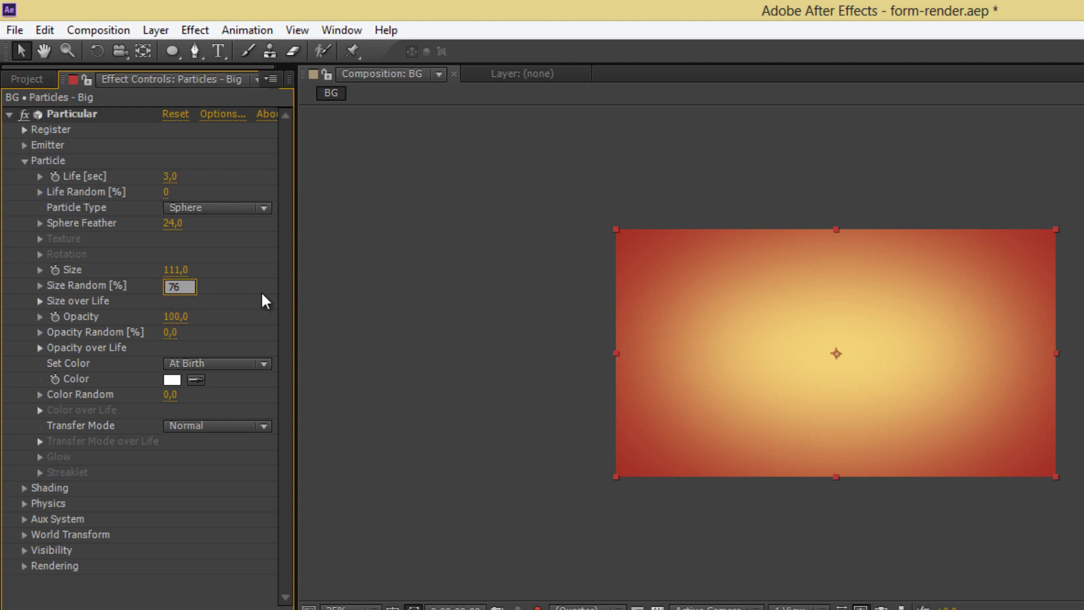
key(Return)
Step: Set particle Opacity 84 with Opacity Random 80
click(175, 317)
text(84)
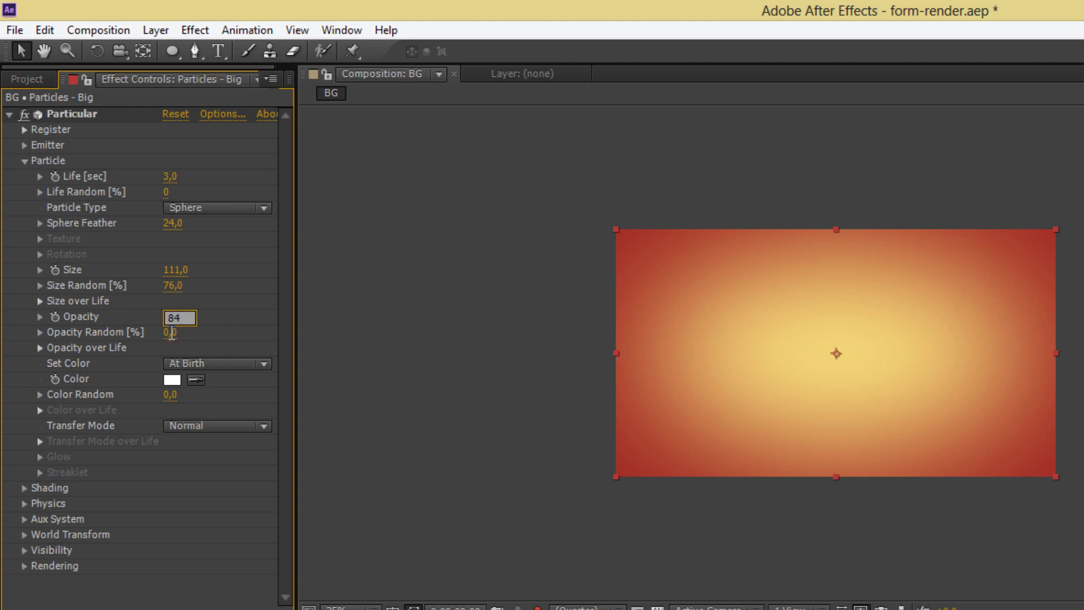
click(173, 334)
text(80)
key(Return)
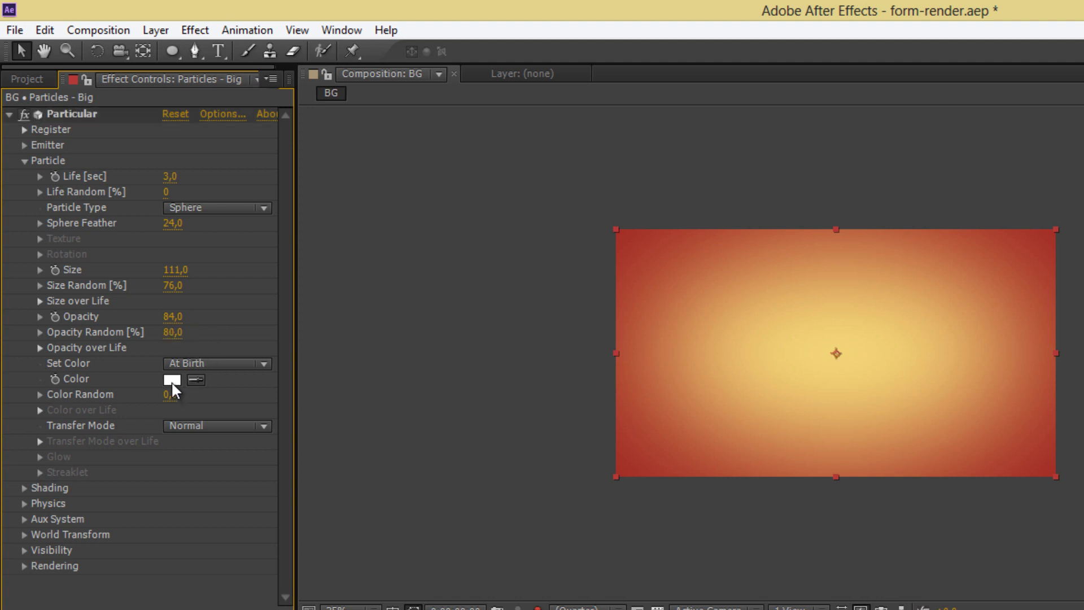
Step: Change the particle colour to pale cream FFFBCE
click(171, 381)
click(951, 591)
right_click(961, 589)
text(FFFBCE)
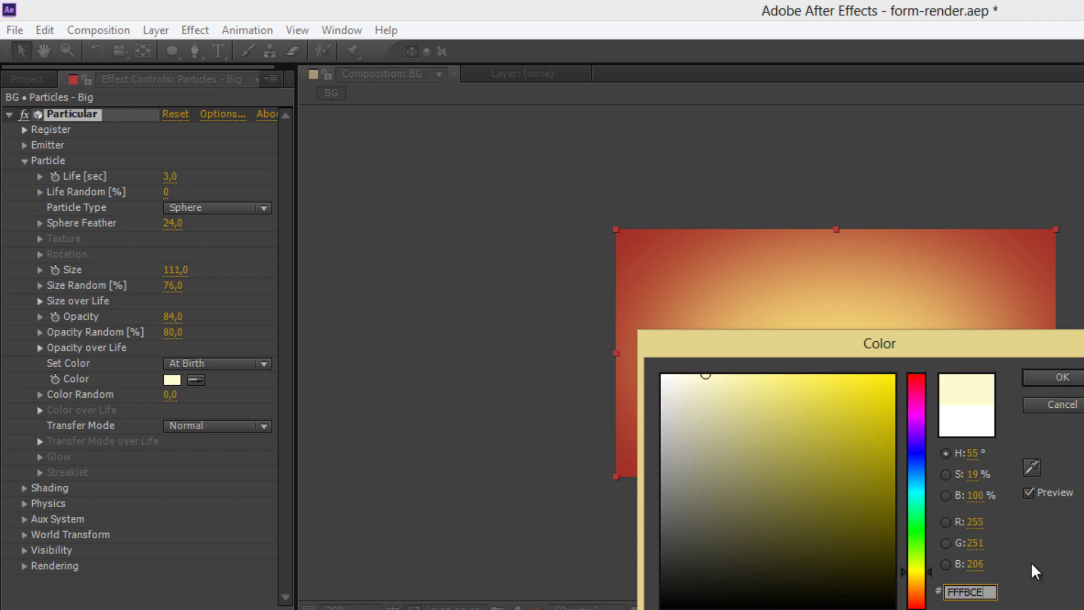
click(1061, 378)
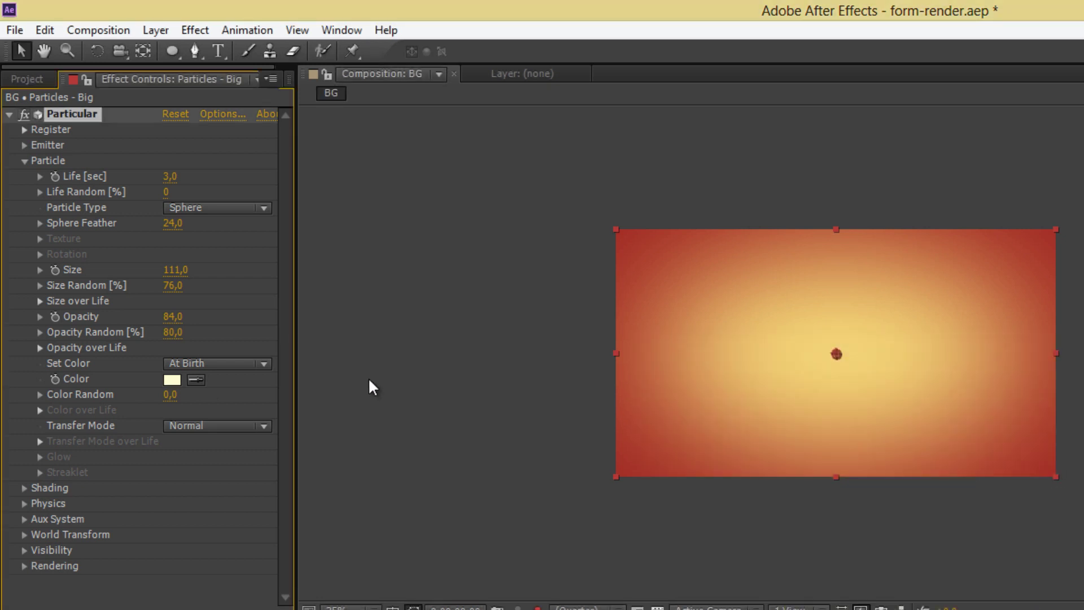
Step: Set Gravity -1 and Air Resistance 0,3, and enable Air Resistance Rotation
click(25, 161)
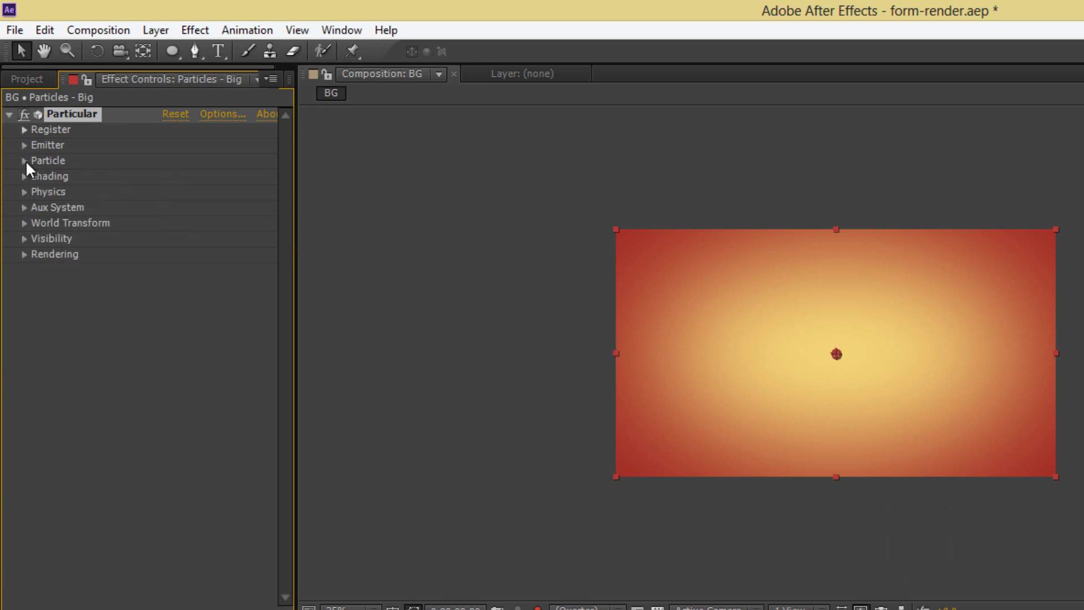
click(25, 192)
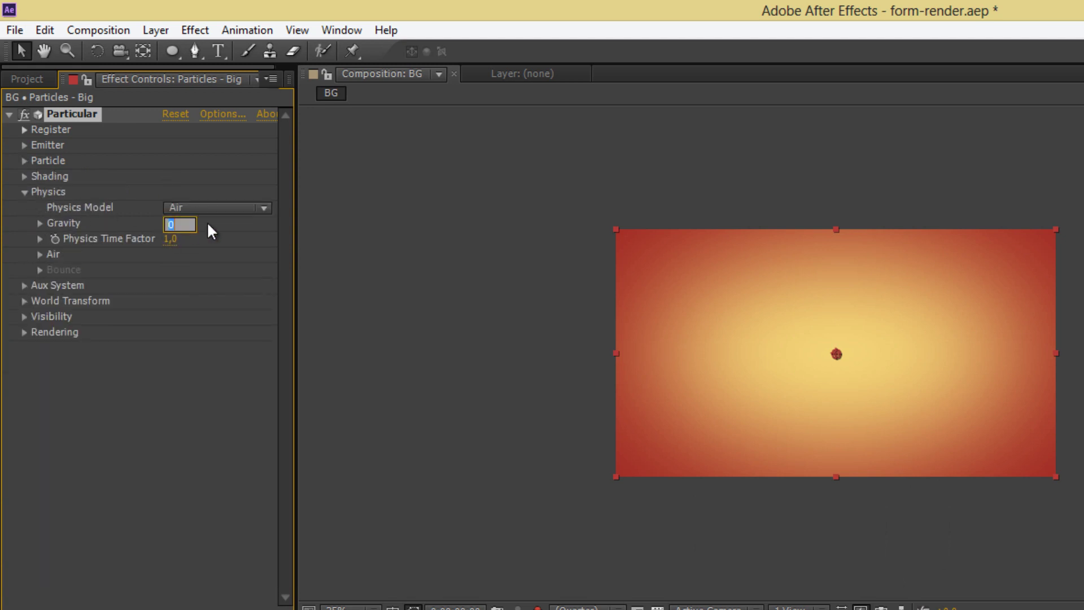
text(-1)
click(232, 239)
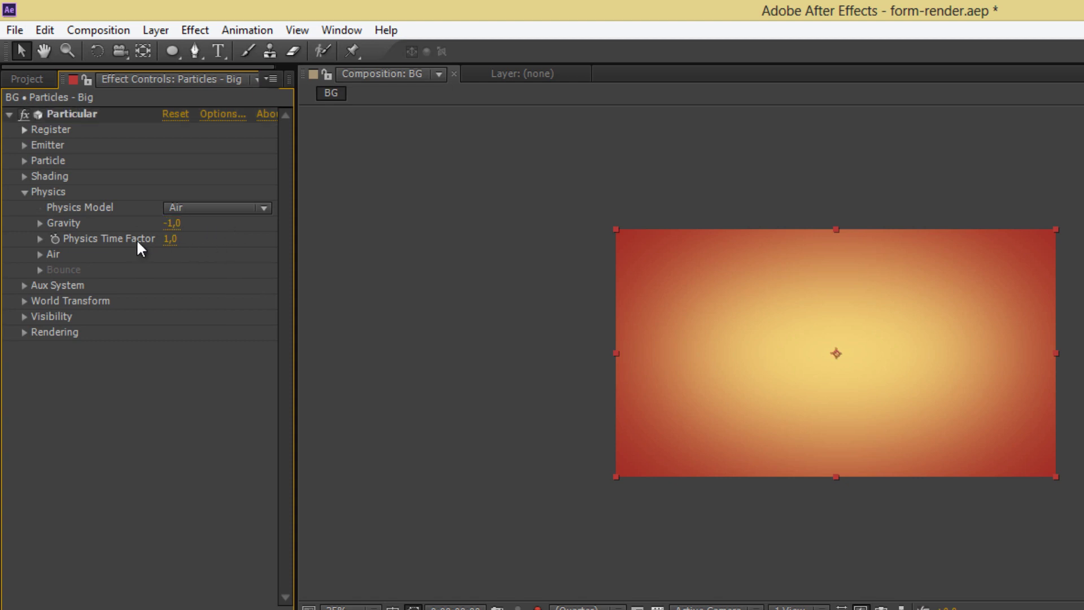
click(40, 254)
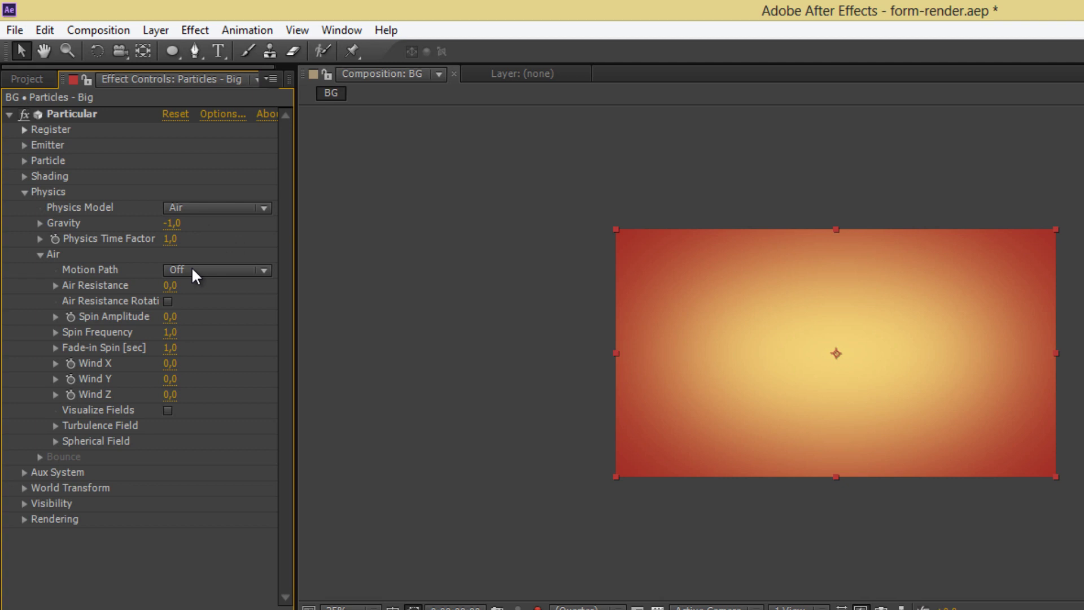
click(170, 285)
text(0,3)
key(Return)
click(168, 301)
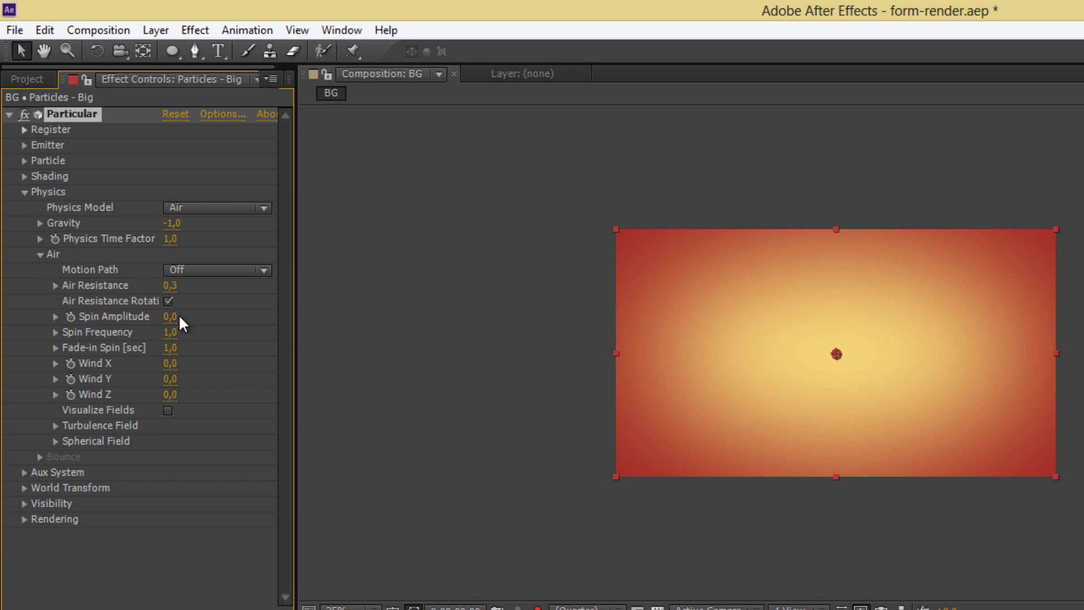
Step: Set Spin Amplitude 19, Spin Frequency 3.4, Fade-in Spin 24 and Wind Y 11
click(171, 315)
text(19)
key(Return)
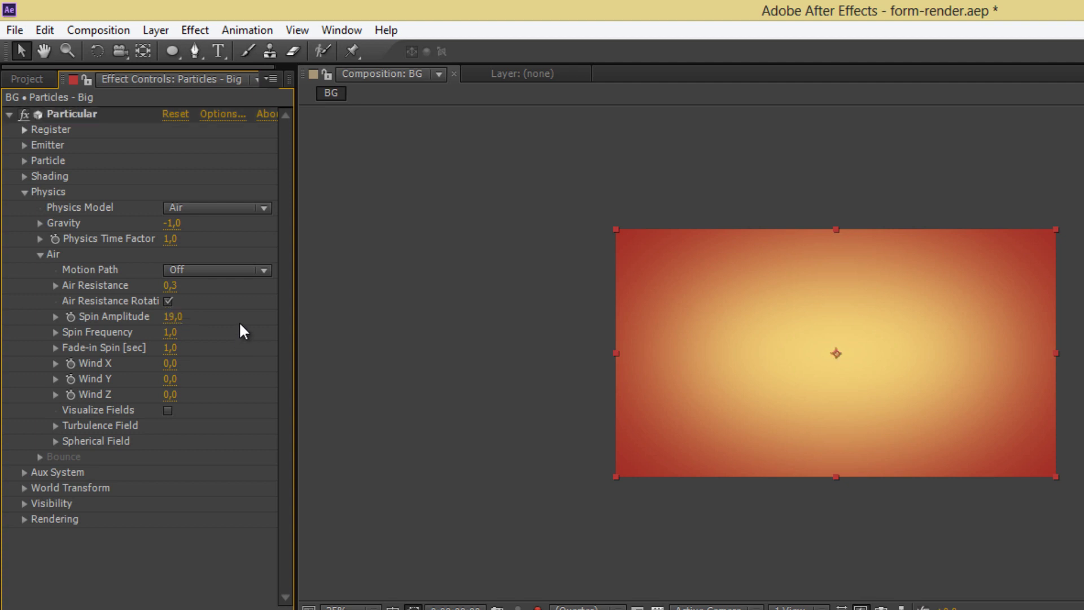
click(171, 333)
click(171, 348)
text(0)
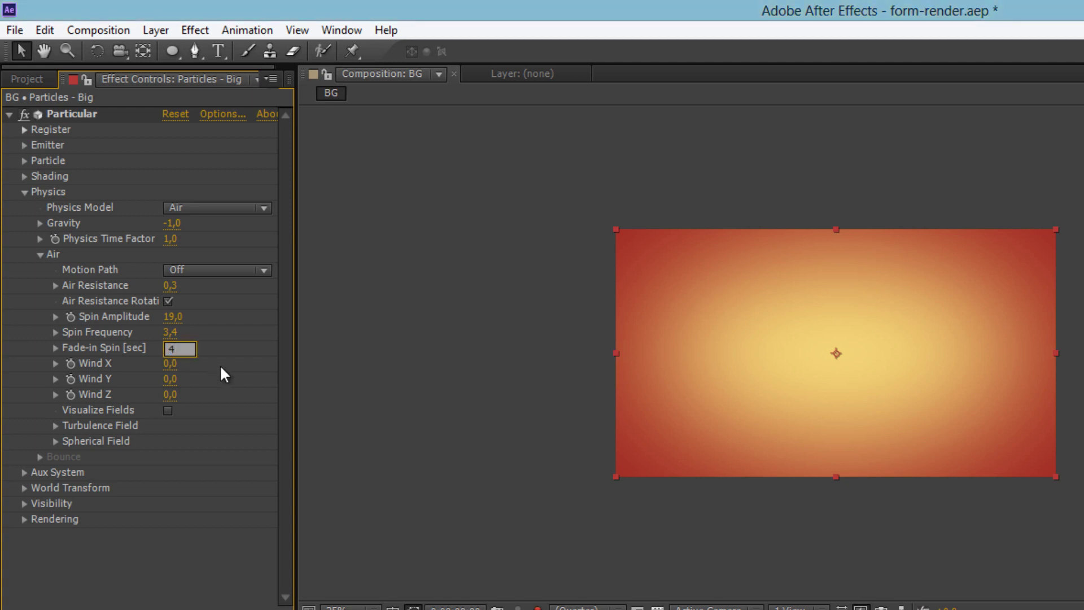
key(BackSpace)
text(24)
click(170, 379)
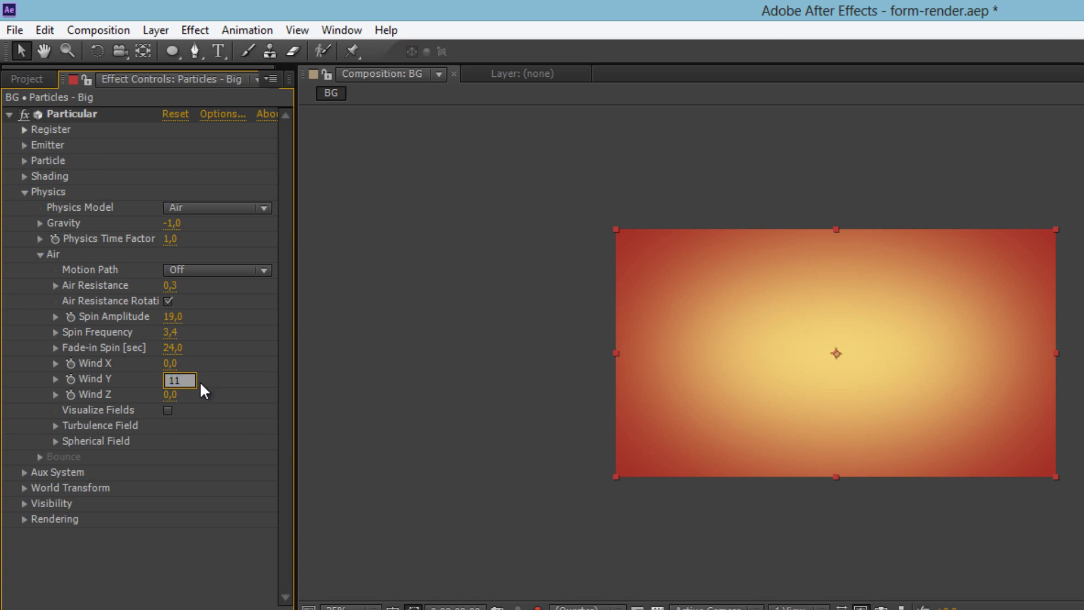
key(Return)
Step: Turn particle Motion Blur On in the Rendering settings
click(24, 519)
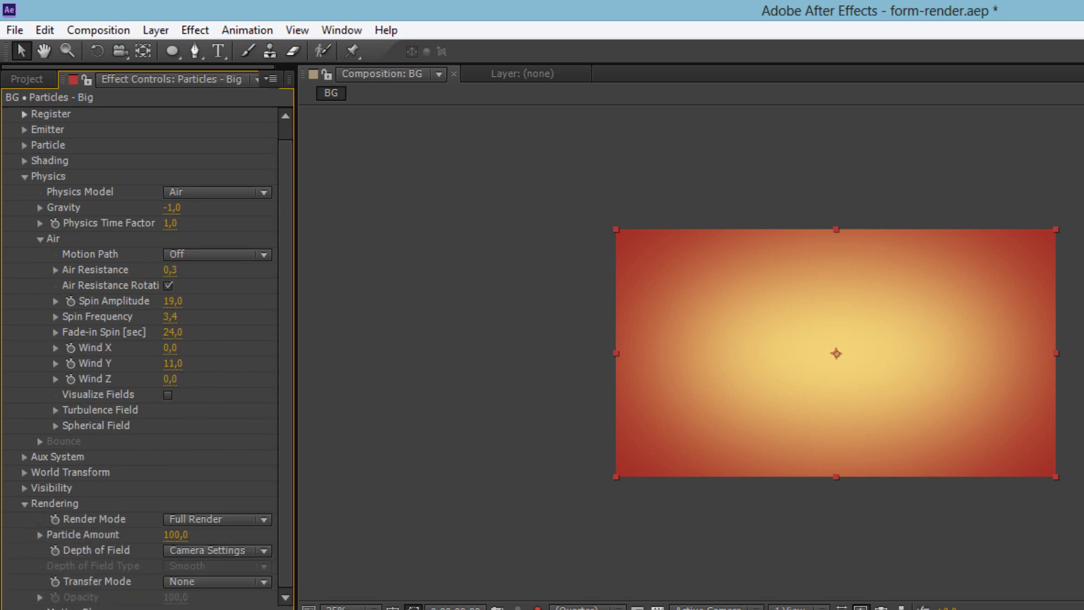
scroll(141, 350, down, 3)
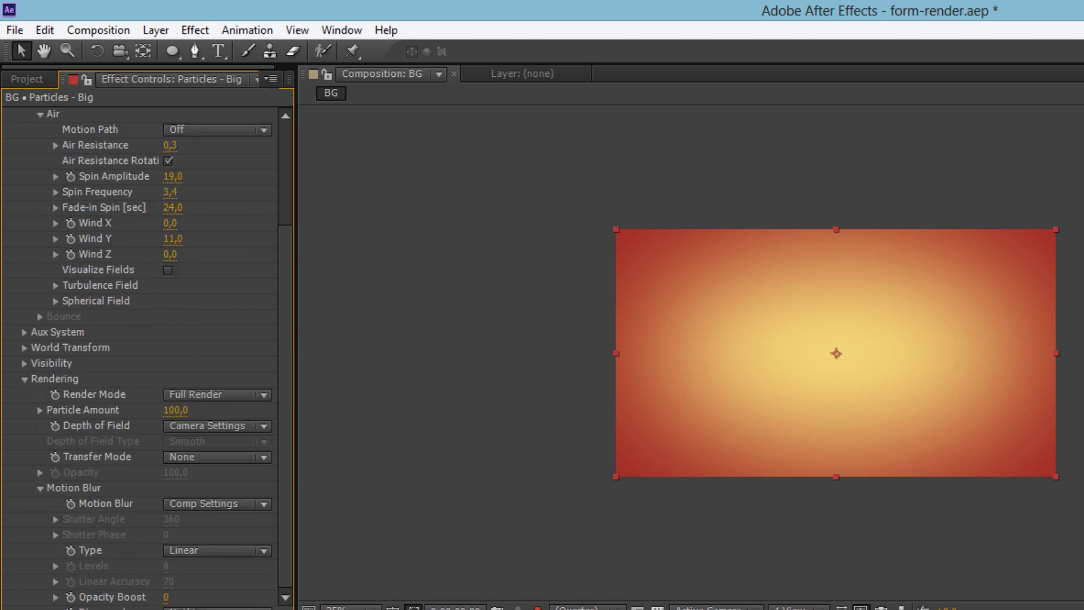
click(204, 502)
click(215, 563)
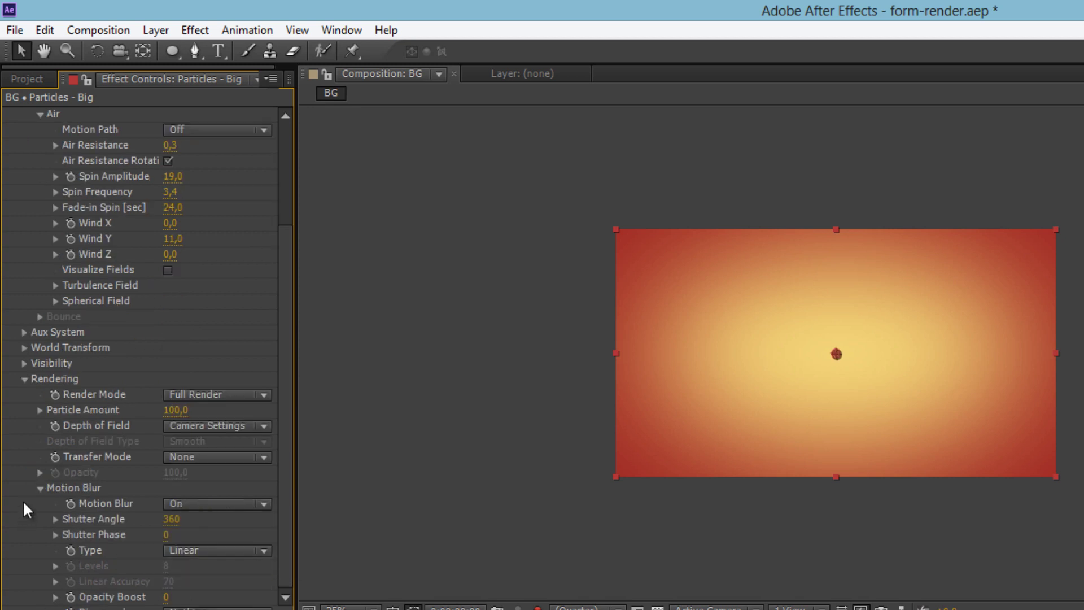
click(40, 488)
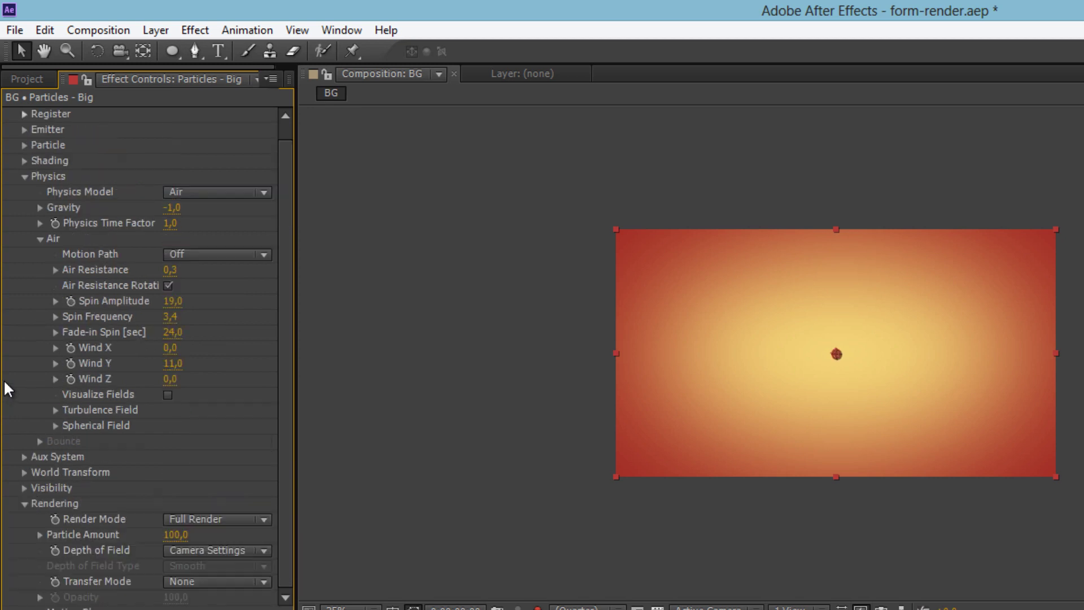
click(25, 500)
click(24, 192)
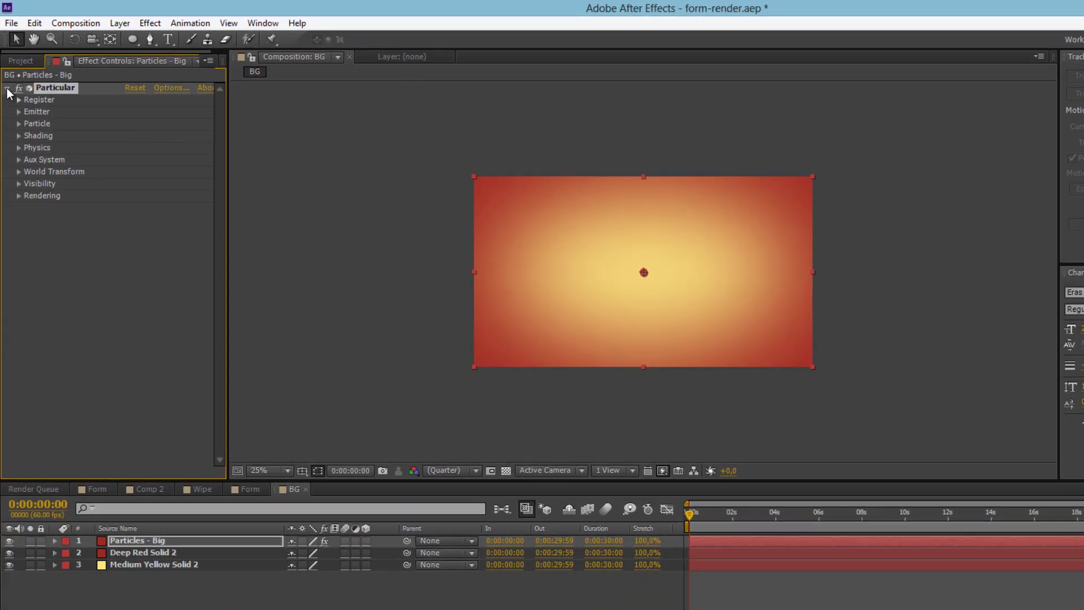
Step: Create a new solid layer named 'Particle - Small'
click(8, 88)
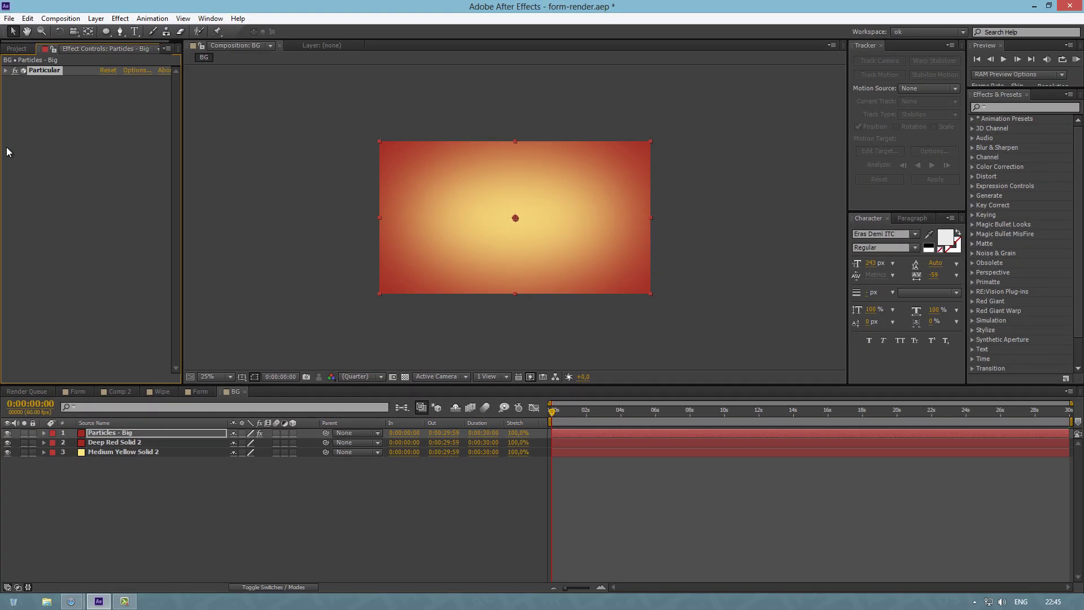
right_click(152, 490)
mouse_move(289, 370)
click(401, 399)
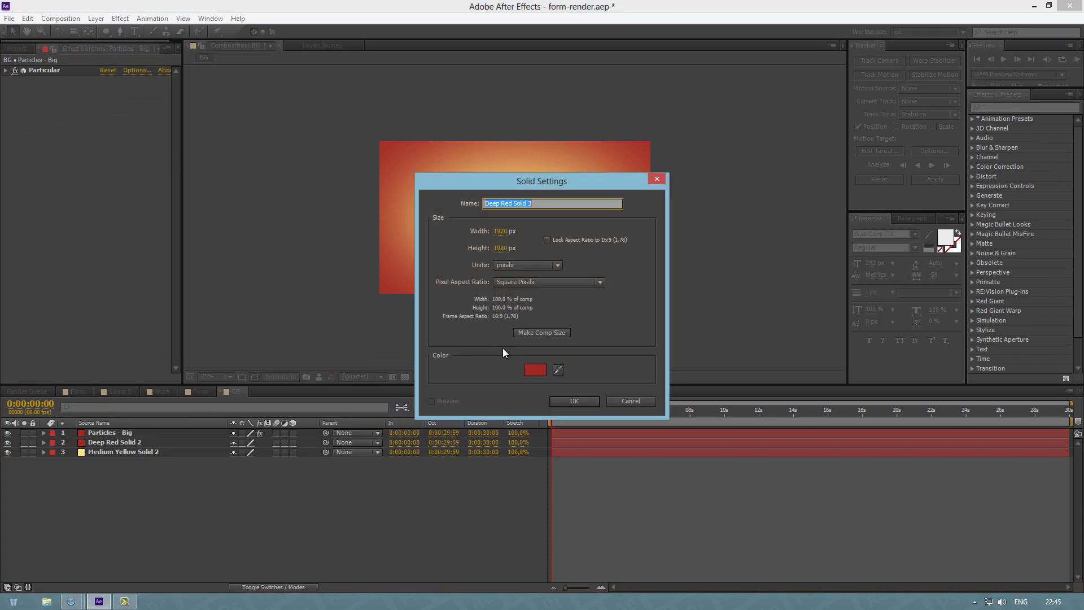
text(Particle - Small)
click(573, 400)
Step: Copy the Particular effect from Particles - Big onto Particle - Small
click(142, 442)
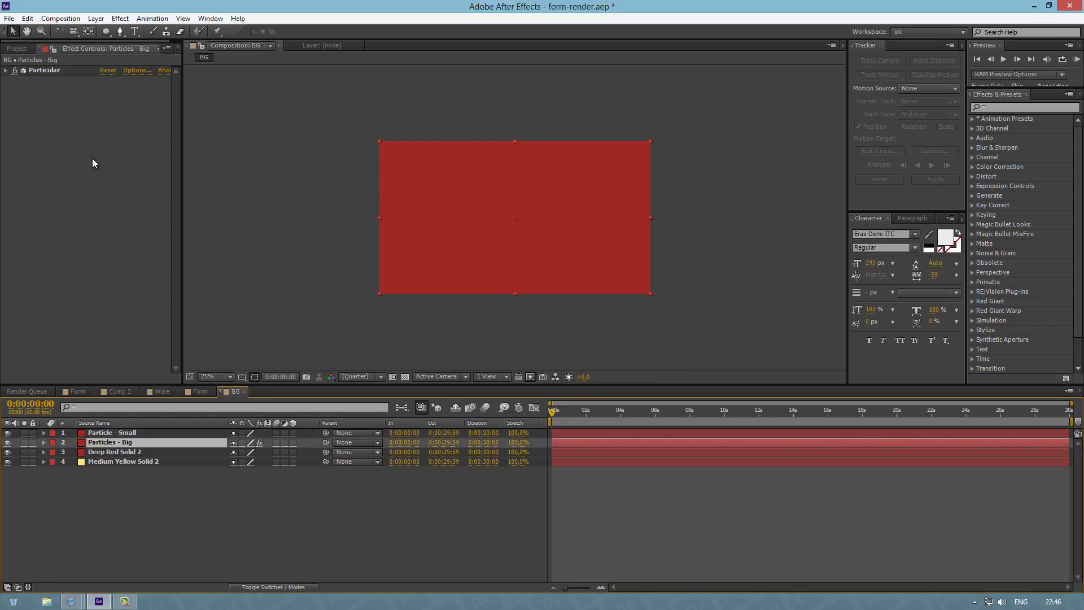
click(56, 70)
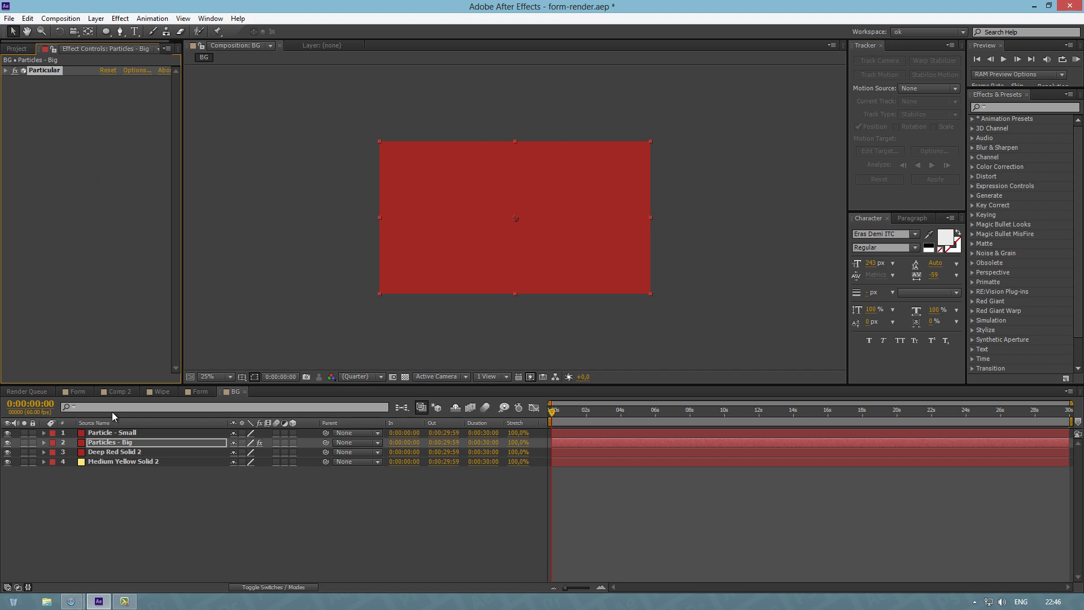
click(118, 432)
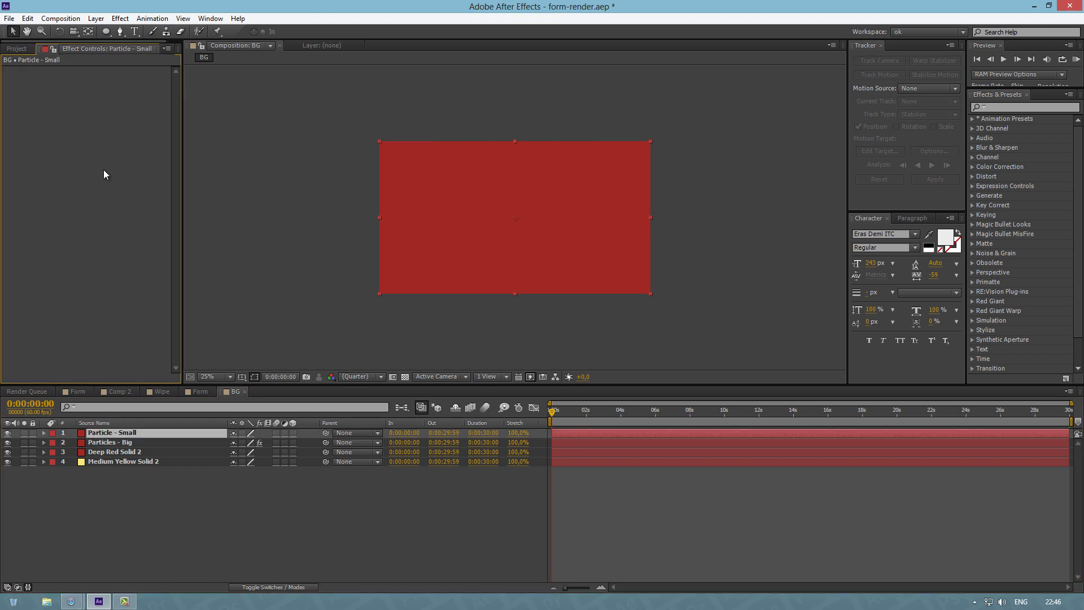
key(ctrl+alt+shift+e)
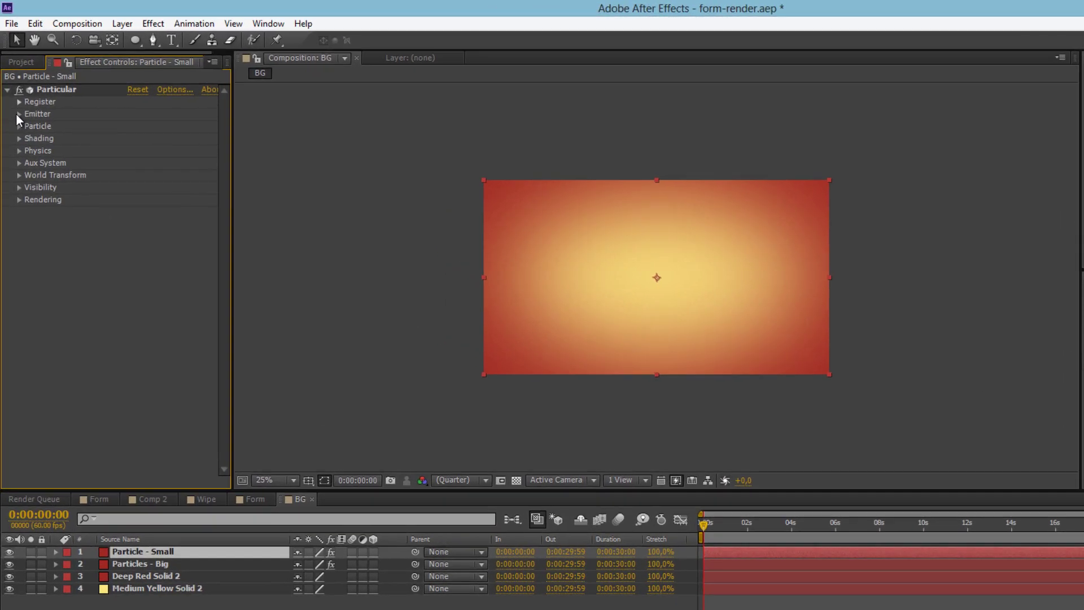
Step: Lower the emission rate to 5 particles/sec
click(19, 116)
click(136, 128)
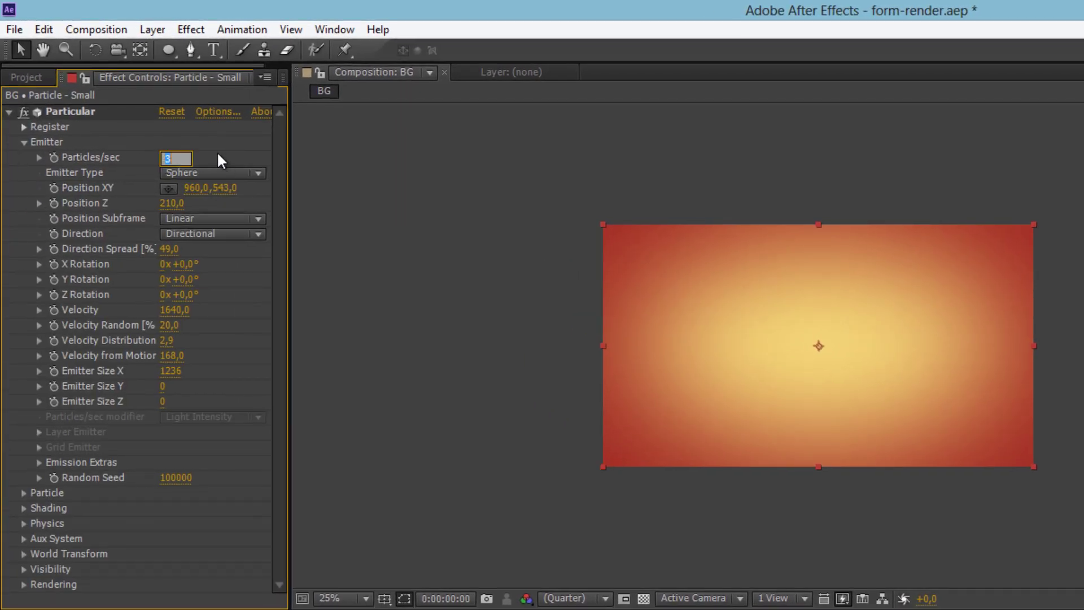
text(5)
key(Return)
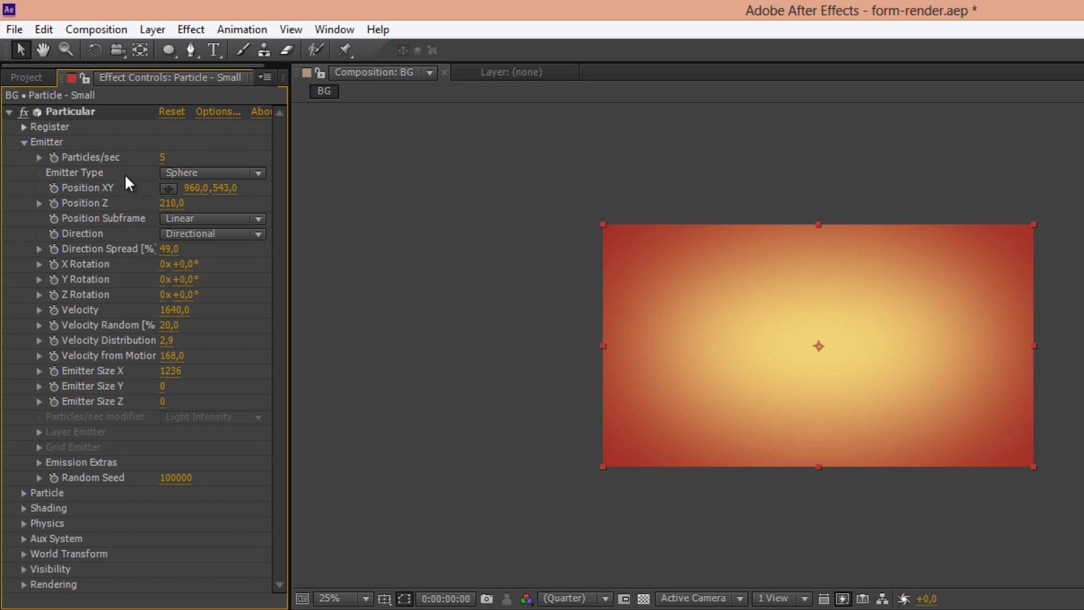
Step: Give particles a 10-second Life with Life Random 47
click(24, 142)
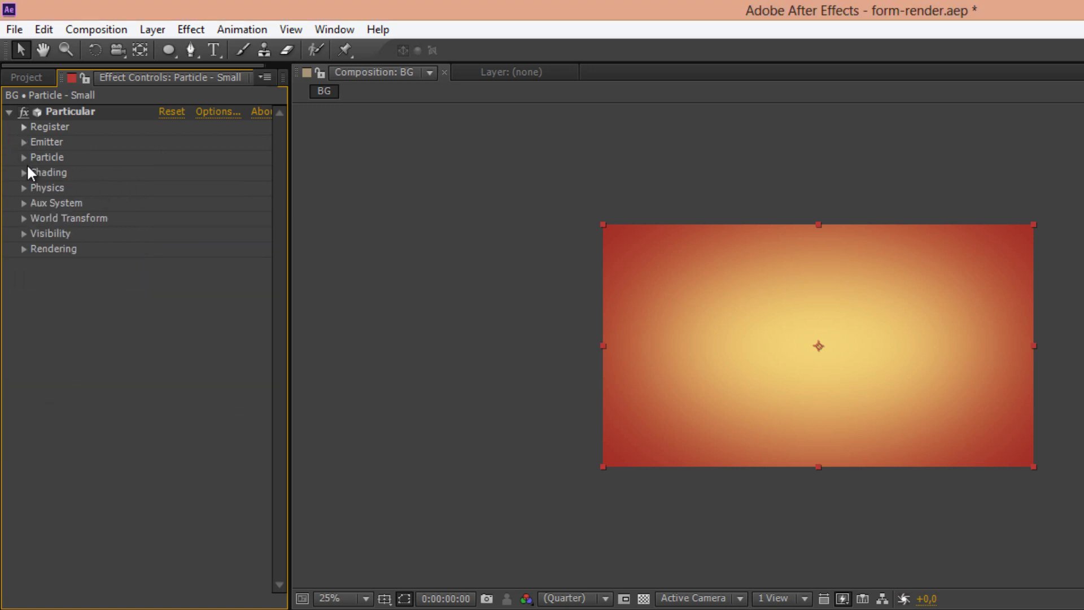
click(23, 157)
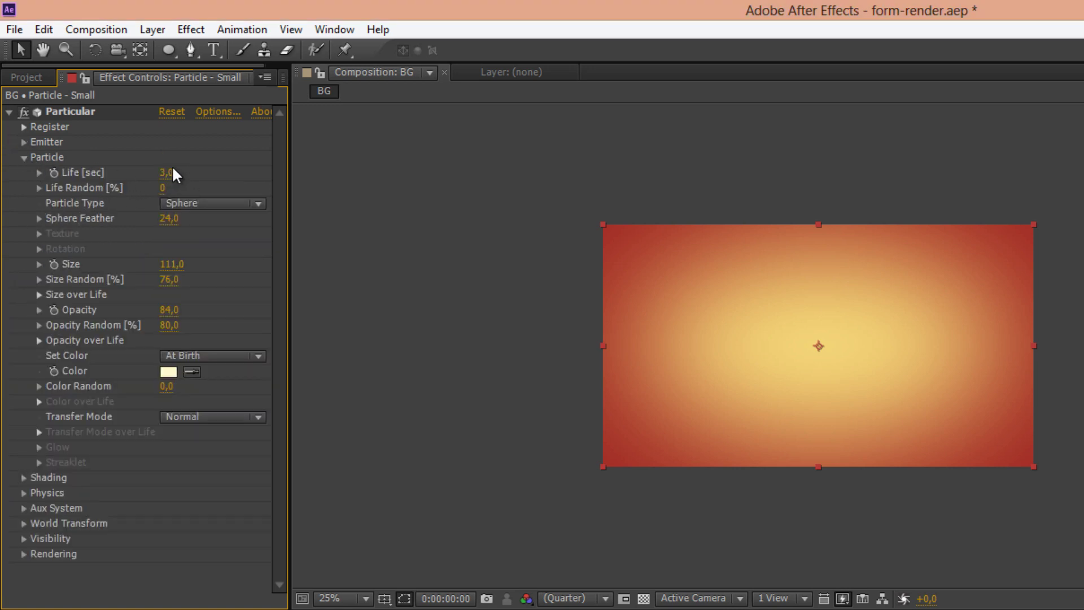
click(167, 174)
text(10)
key(Return)
click(163, 191)
key(Return)
Step: Set particle Size 15, Size Random 47 and Opacity 100
click(175, 264)
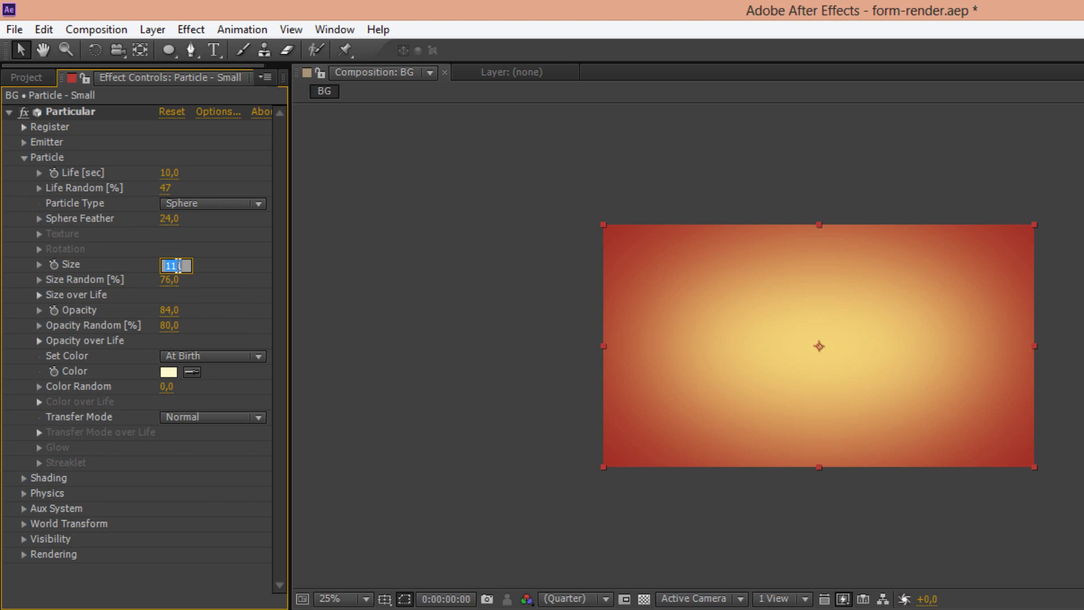
text(15)
key(Tab)
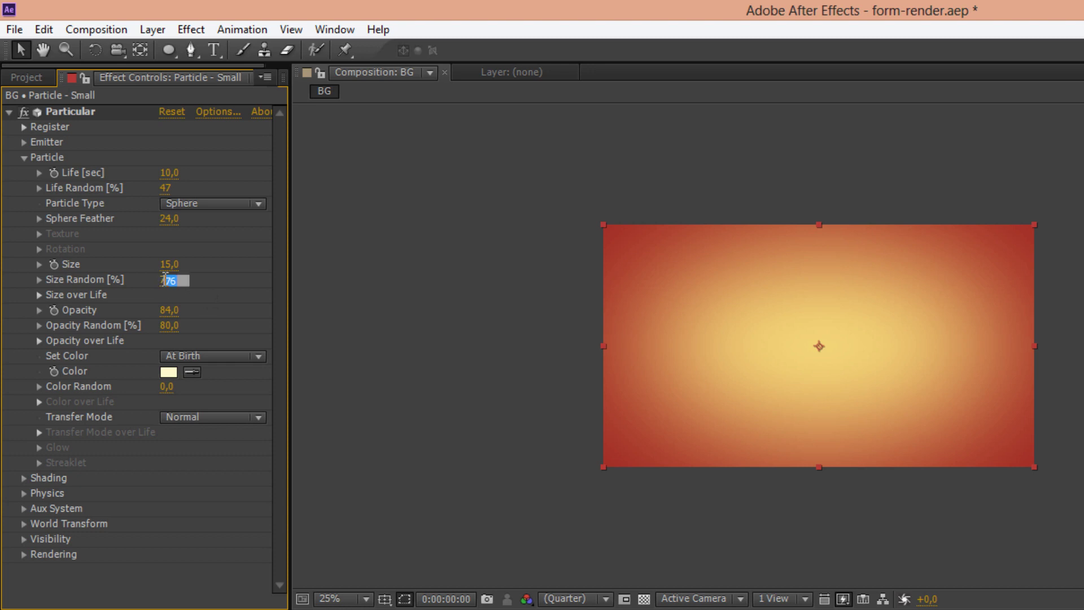
text(47)
key(Return)
drag(171, 309, 223, 308)
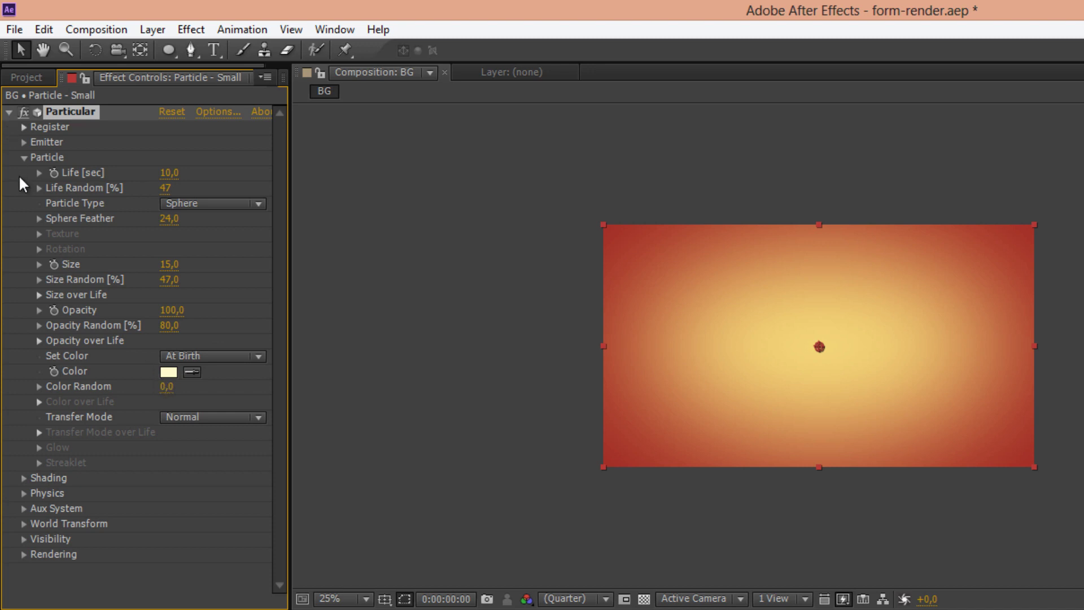
Step: In Physics > Air, change Air Resistance from 0,3 to 0,7 and uncheck Air Resistance Rotation
click(23, 157)
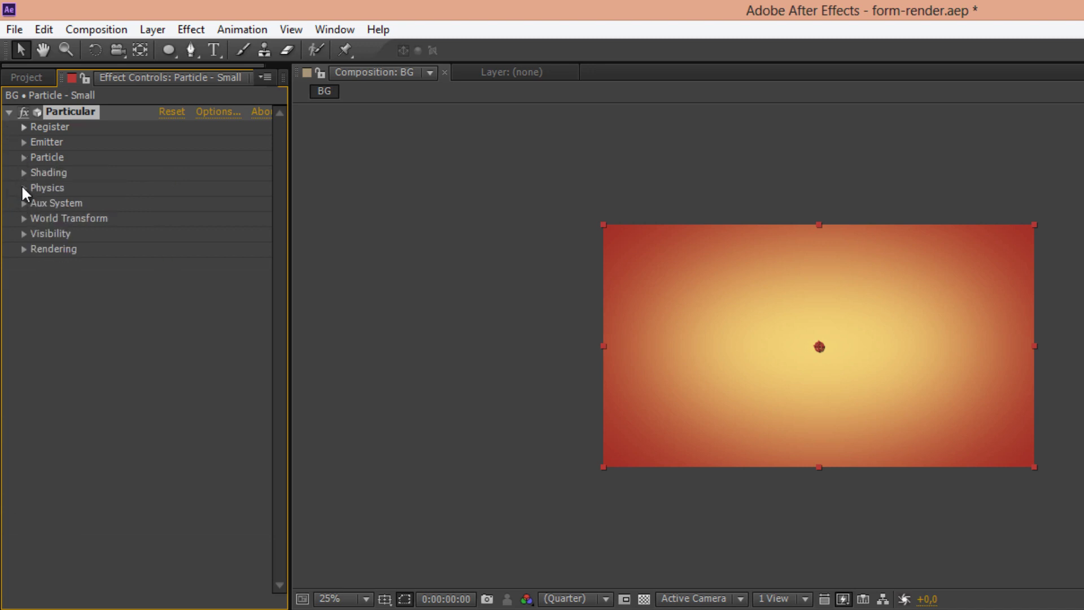
click(23, 188)
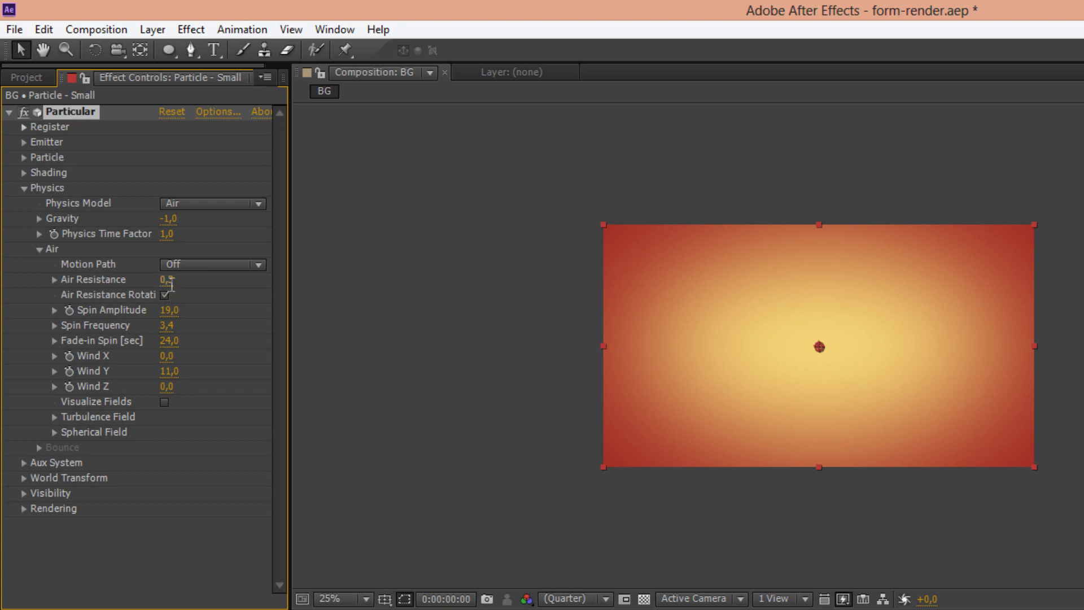
click(168, 280)
double_click(176, 281)
text(7)
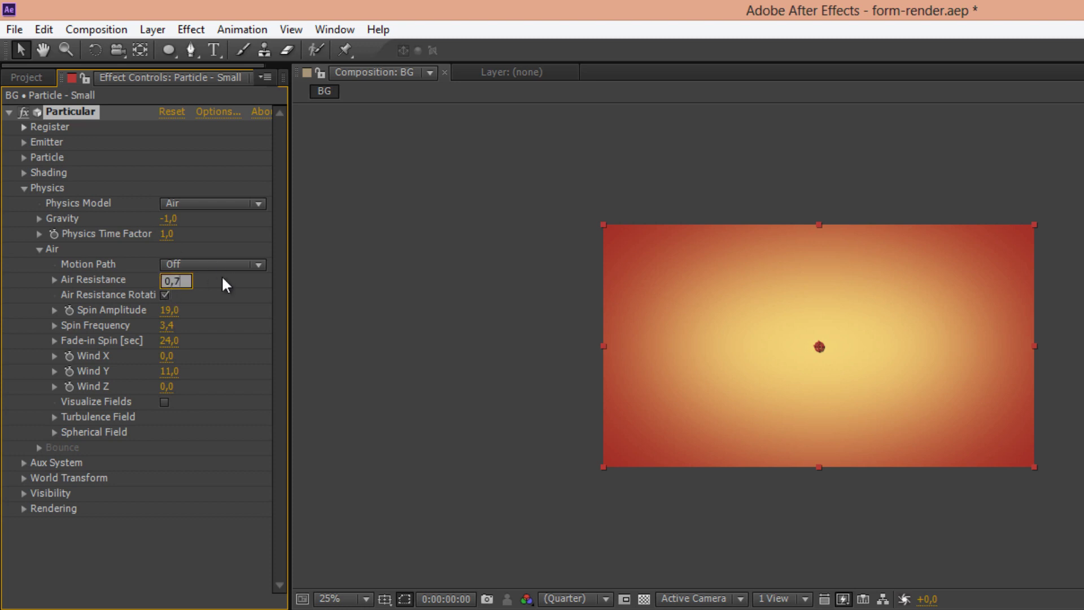
click(224, 283)
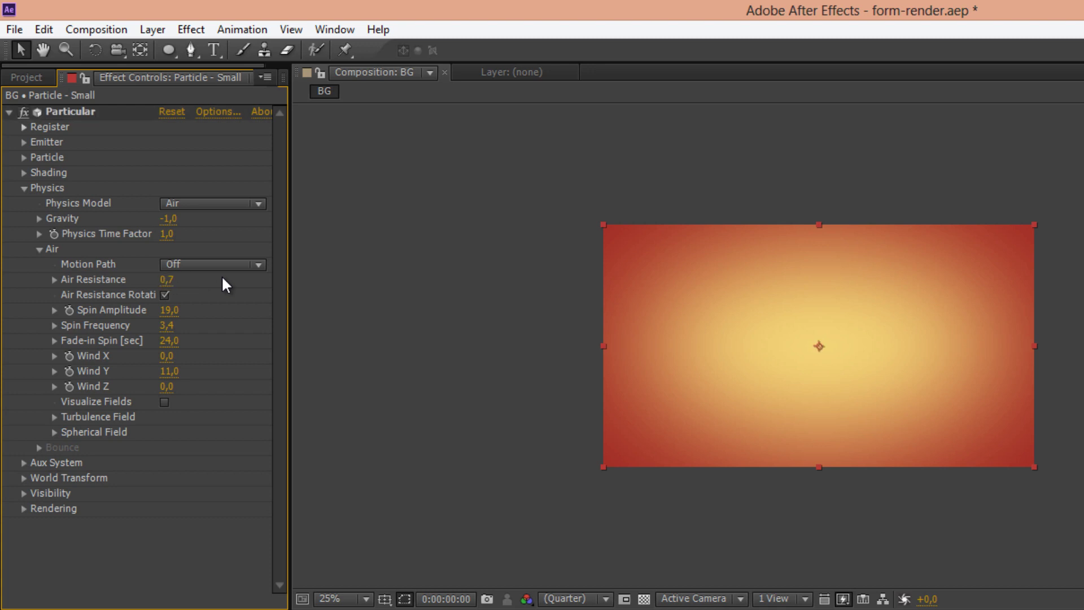
click(165, 294)
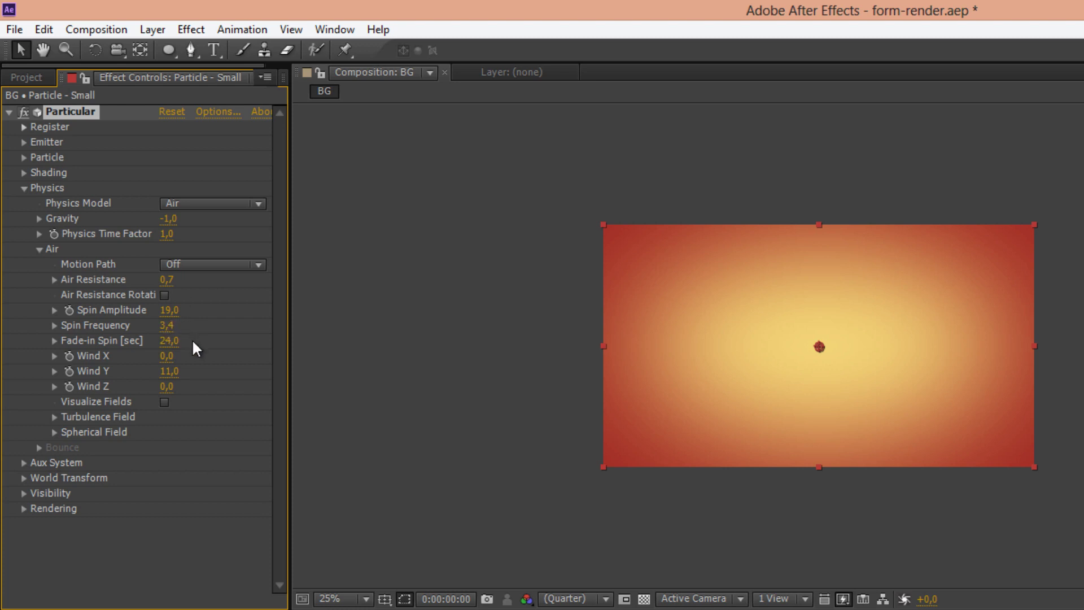
click(39, 249)
click(24, 188)
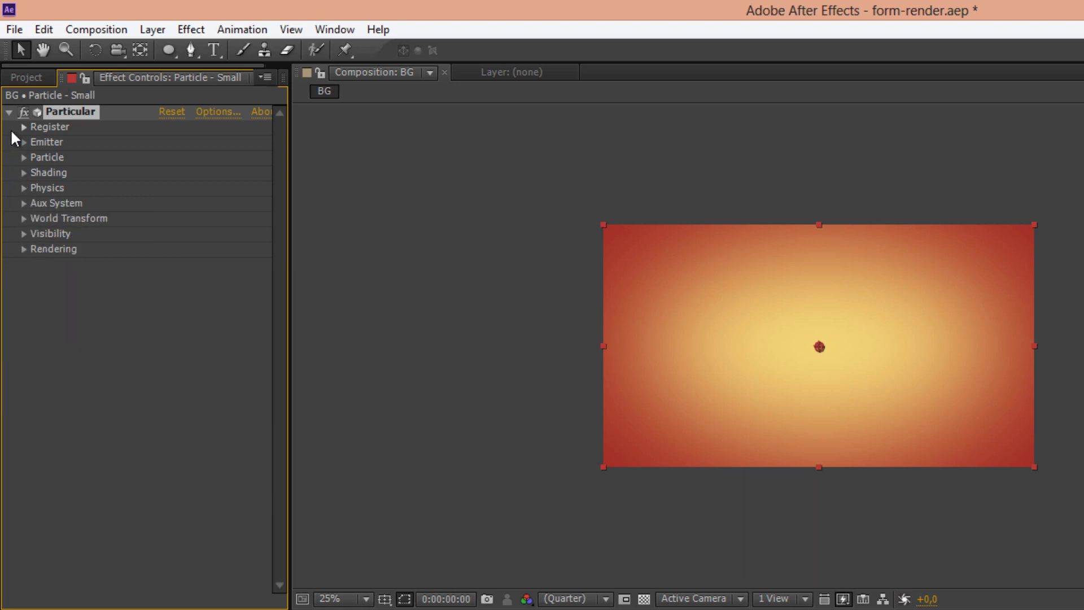
click(9, 112)
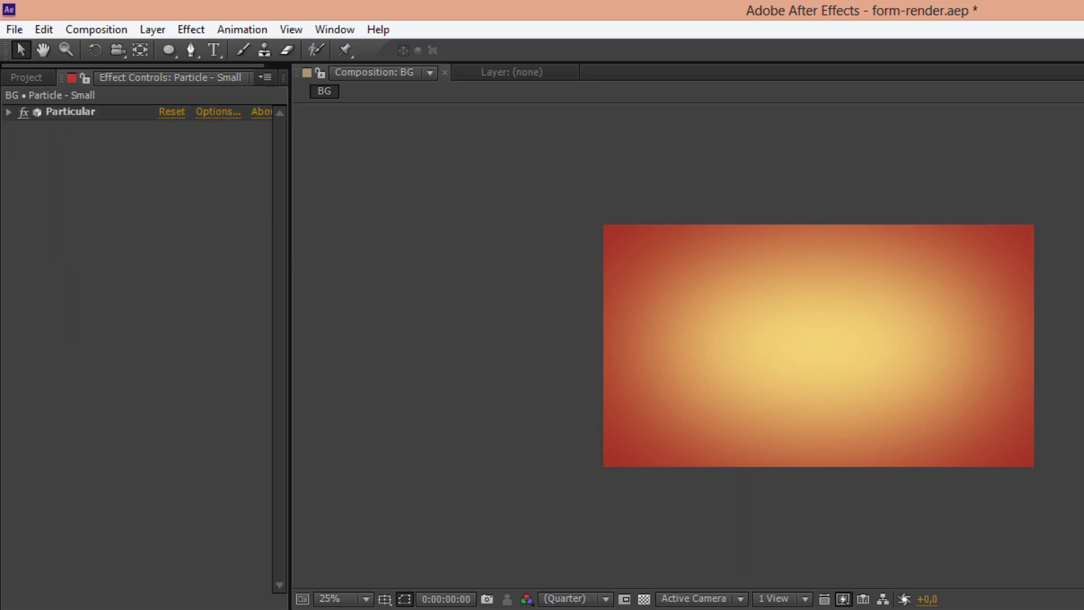
Step: Preview the bokeh, then add BG to the Form comp with one copy at the top and one at the bottom
key(space)
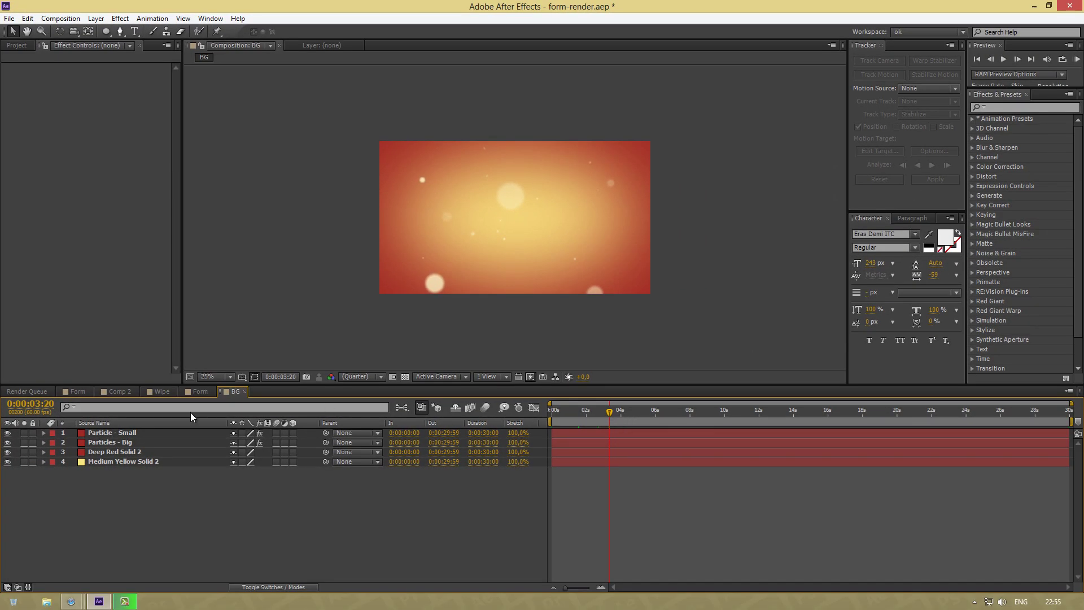
click(198, 390)
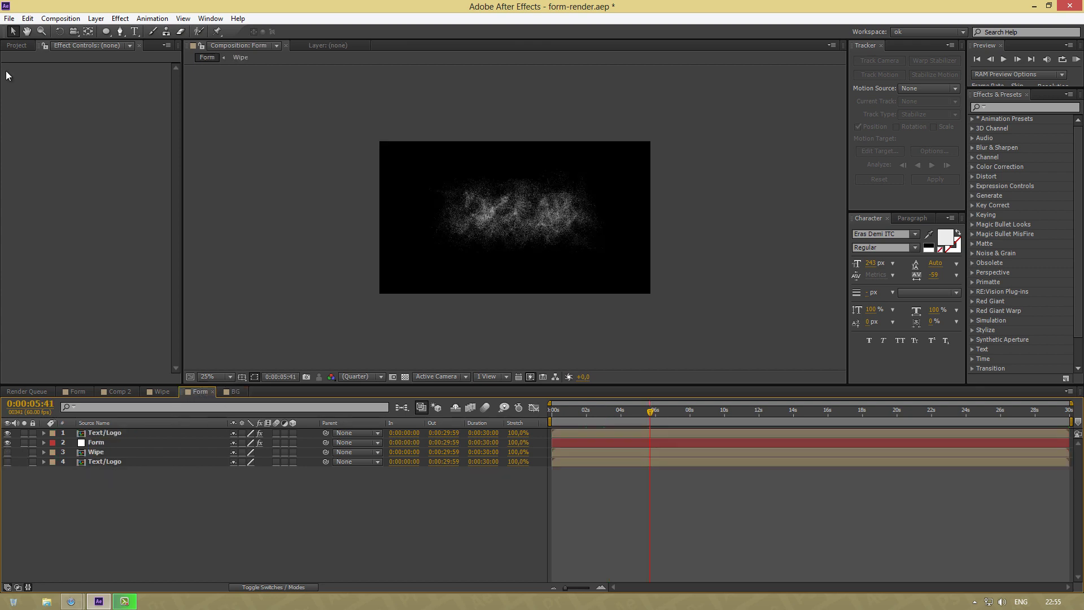
click(13, 45)
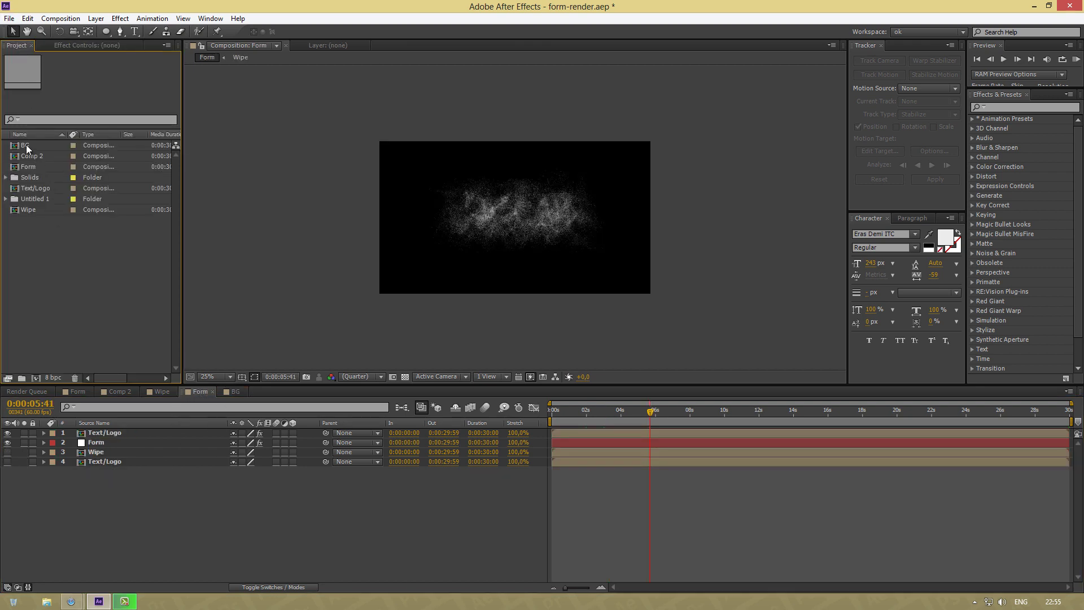
drag(26, 144, 148, 492)
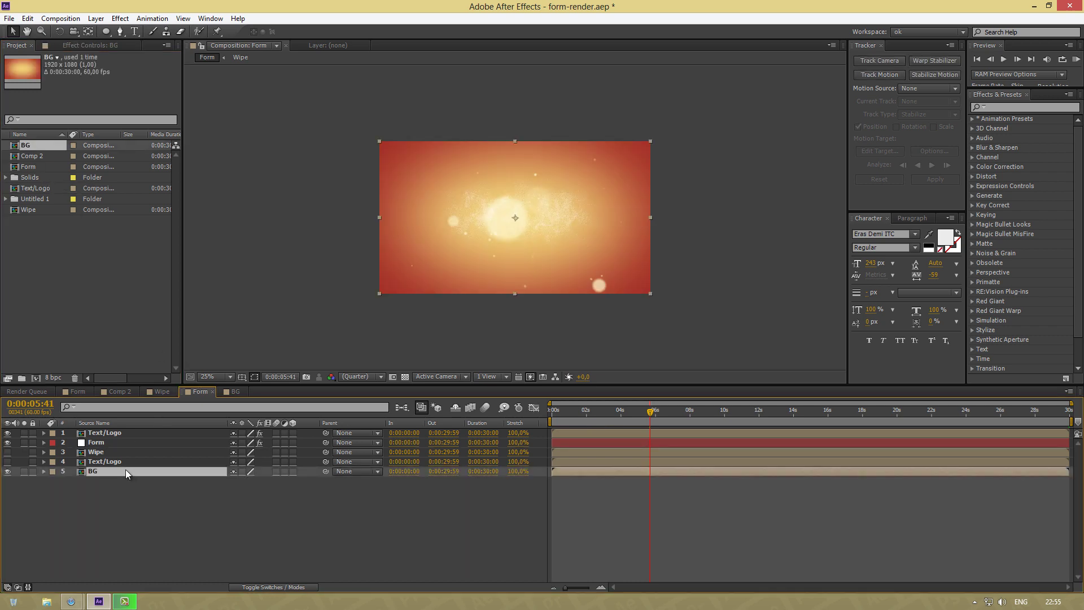
key(ctrl+d)
mouse_move(112, 469)
mouse_down()
mouse_move(120, 425)
mouse_move(117, 435)
mouse_up()
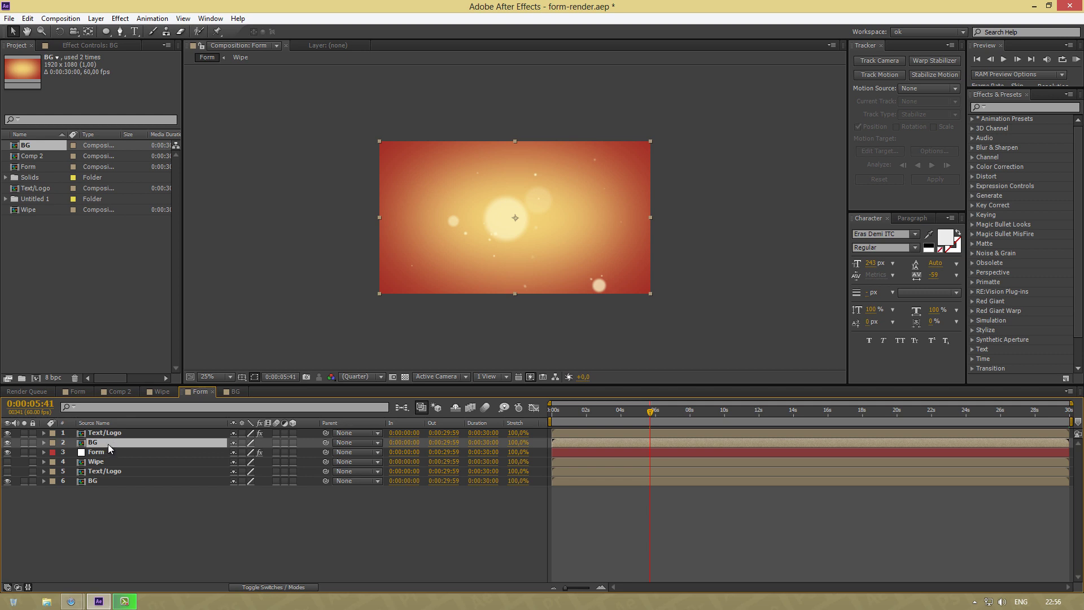
drag(107, 443, 114, 433)
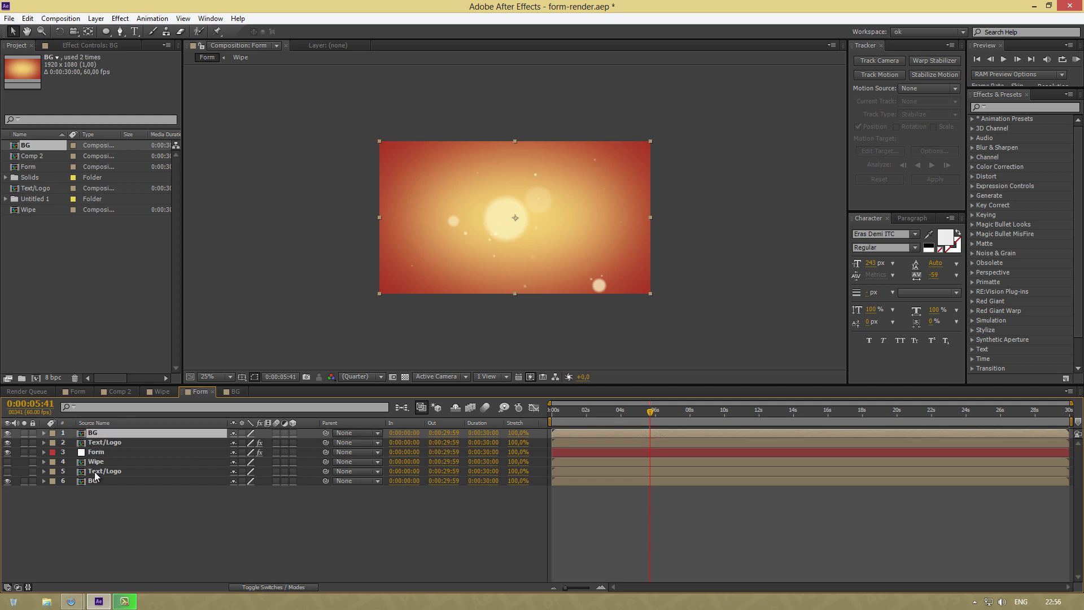
Step: Apply a Linear Wipe to the top BG layer with angle -90° and feather 251
click(120, 19)
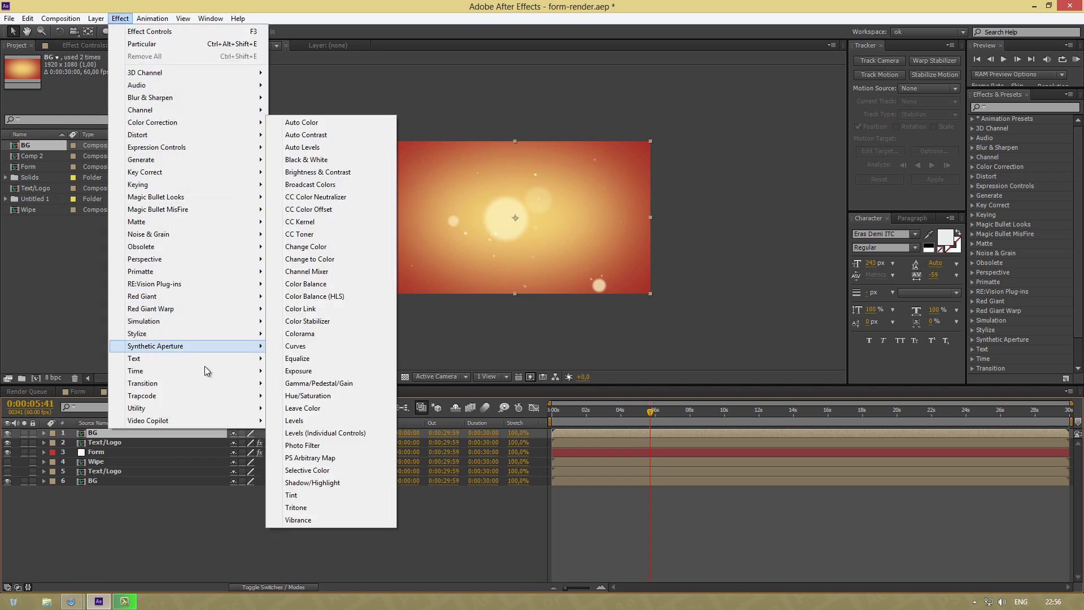
mouse_move(202, 387)
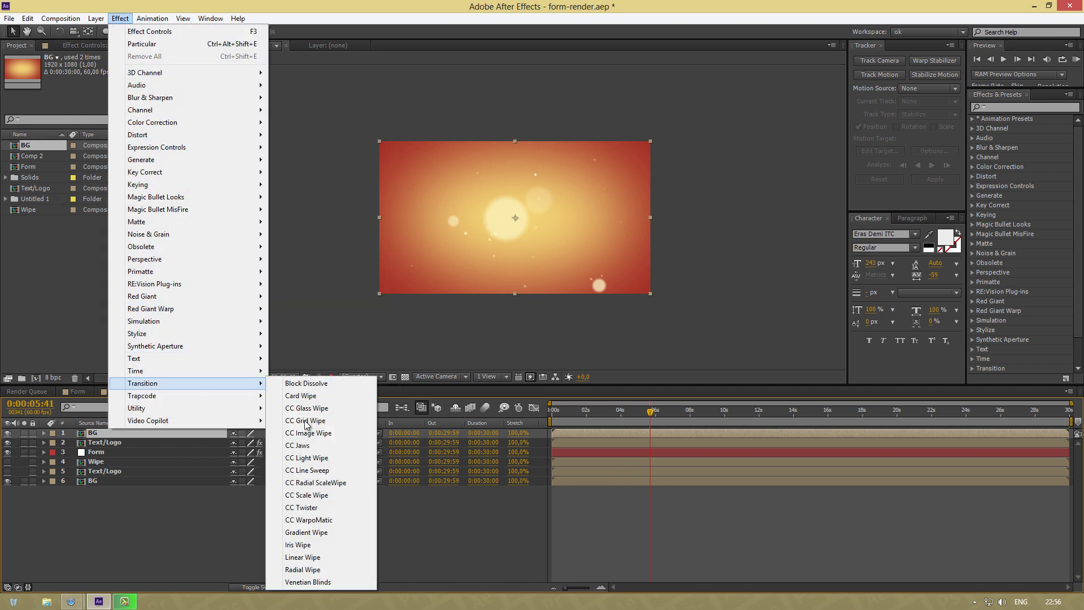
click(310, 558)
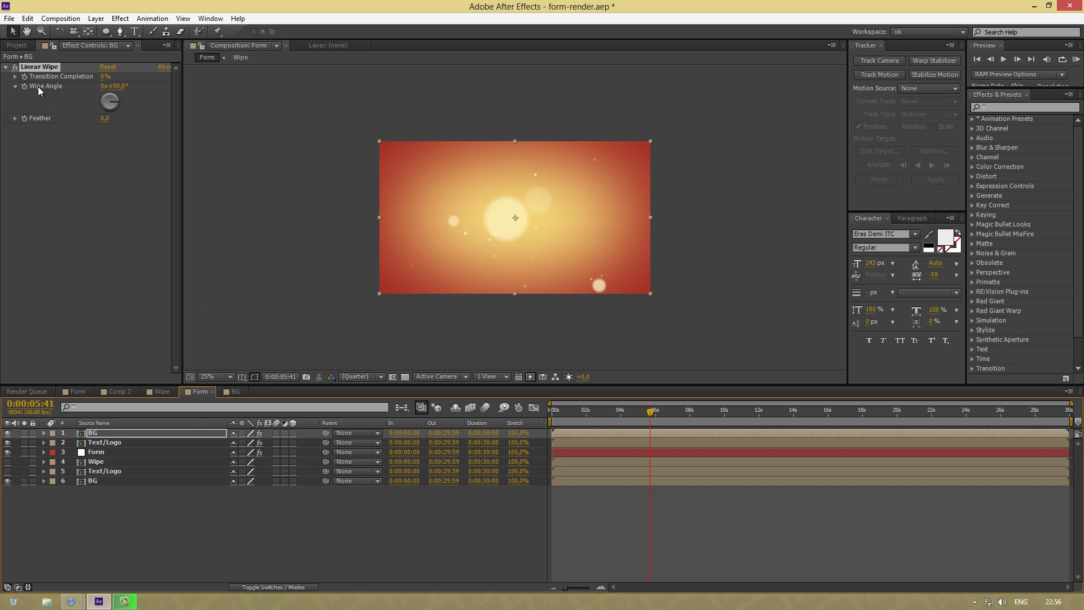
click(116, 86)
text(-90)
key(Return)
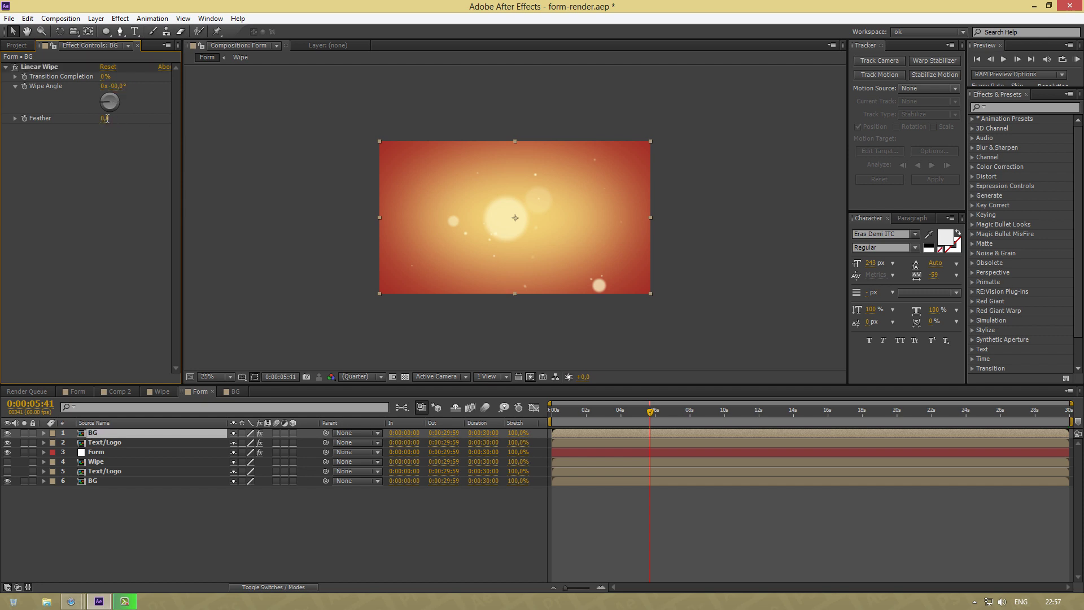
click(106, 120)
text(251)
key(Return)
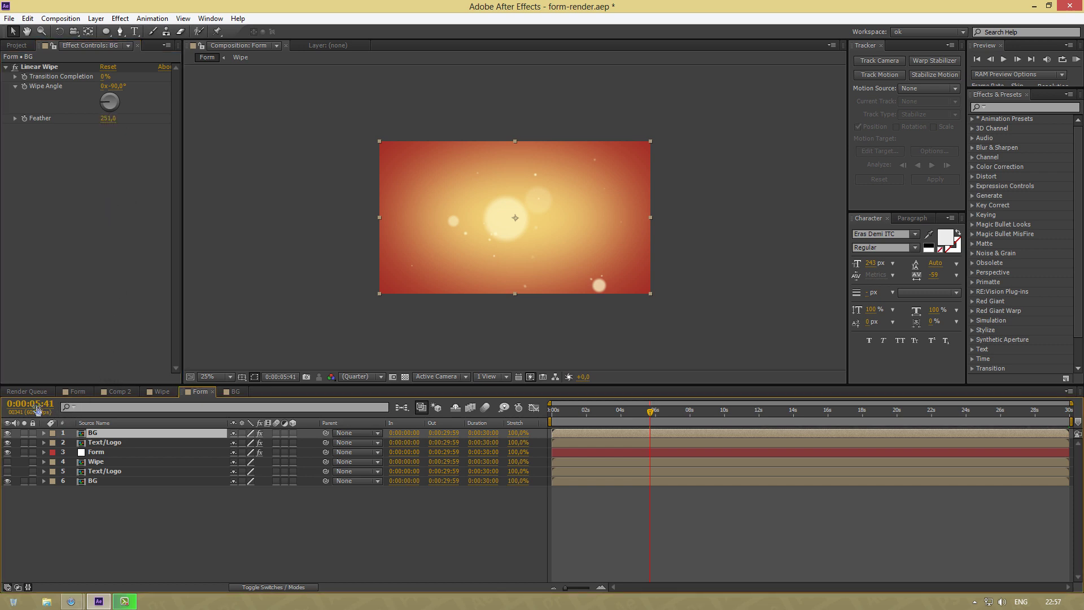
Step: Move the current time to 0:00:02:31, then advance to 0:00:02:34
click(37, 410)
click(38, 404)
key(BackSpace)
text(2)
key(Right)
key(Right)
key(BackSpace)
text(3)
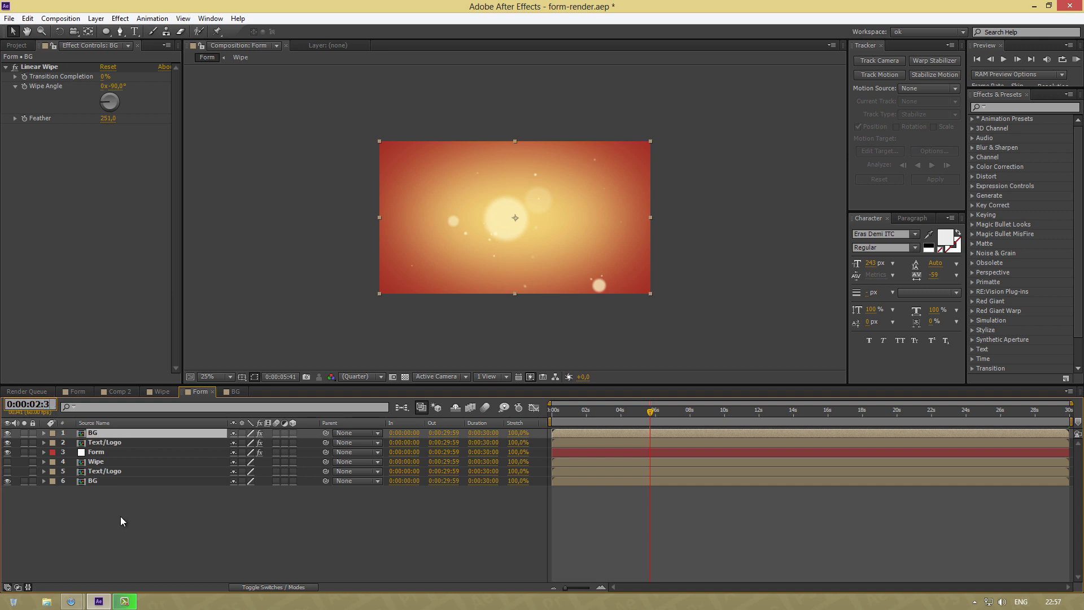
key(Return)
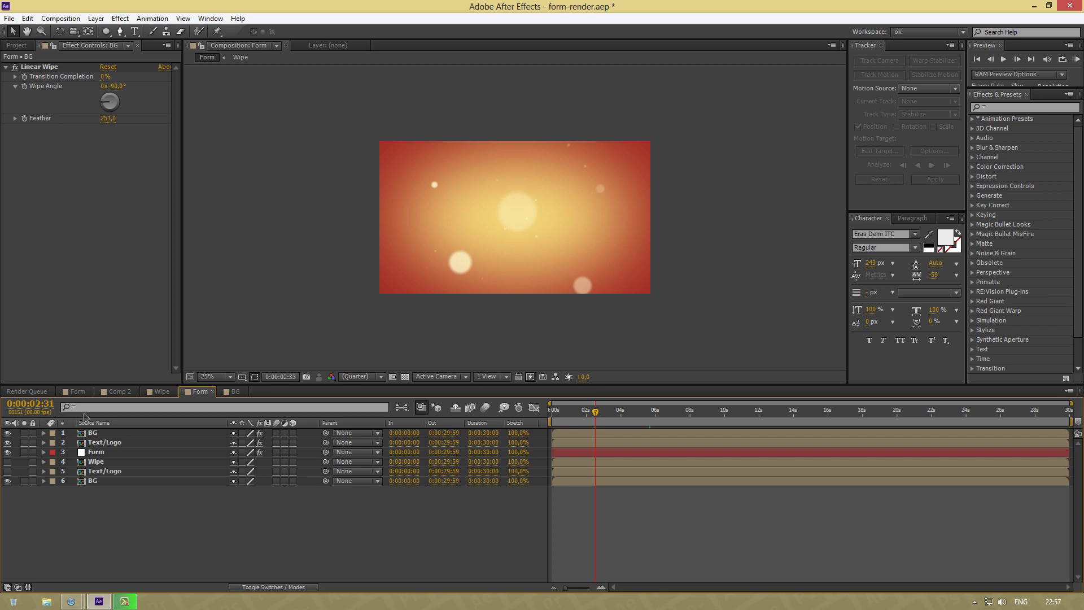
key(space)
Step: Set a Transition Completion keyframe of 100% at 0:00:02:34 on the BG Linear Wipe
click(25, 76)
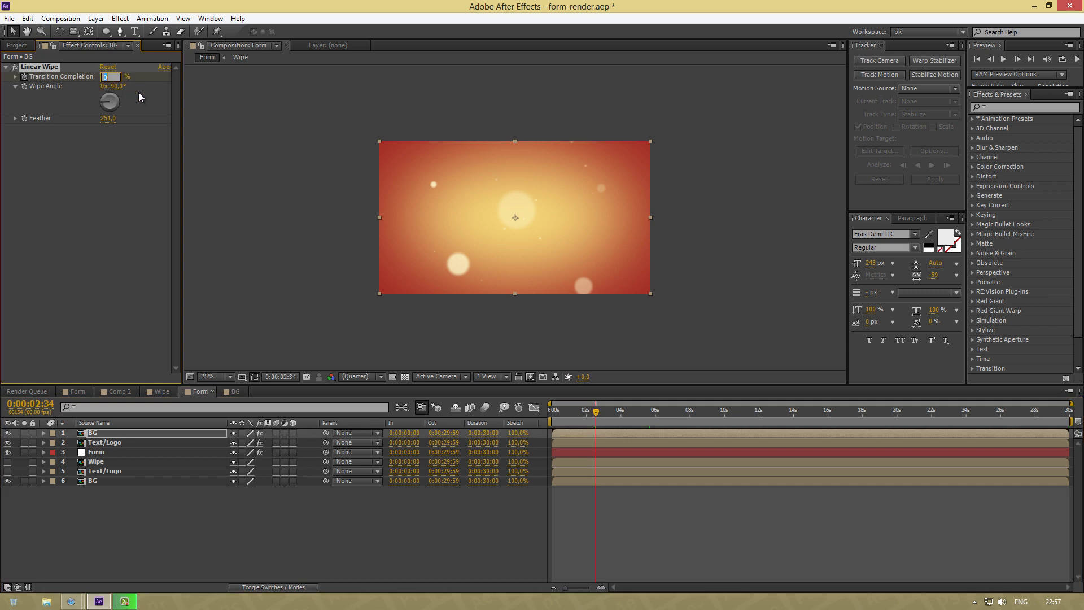
text(100)
key(Return)
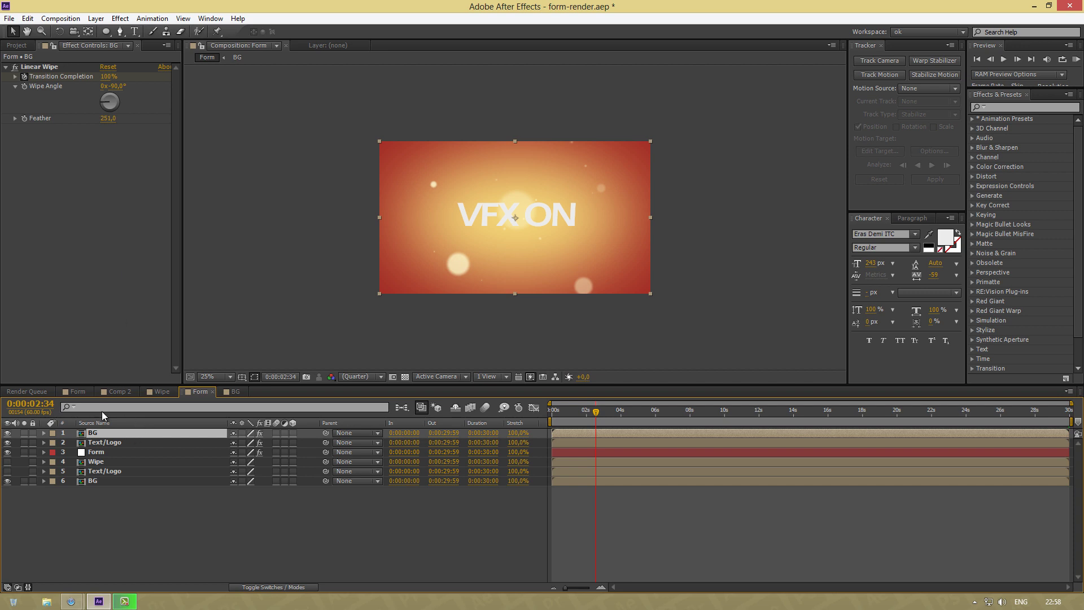
Step: At 0:00:07:41, key Transition Completion to 0%, then scrub back mid-wipe to check
click(31, 403)
click(37, 404)
drag(36, 404, 45, 403)
text(7:)
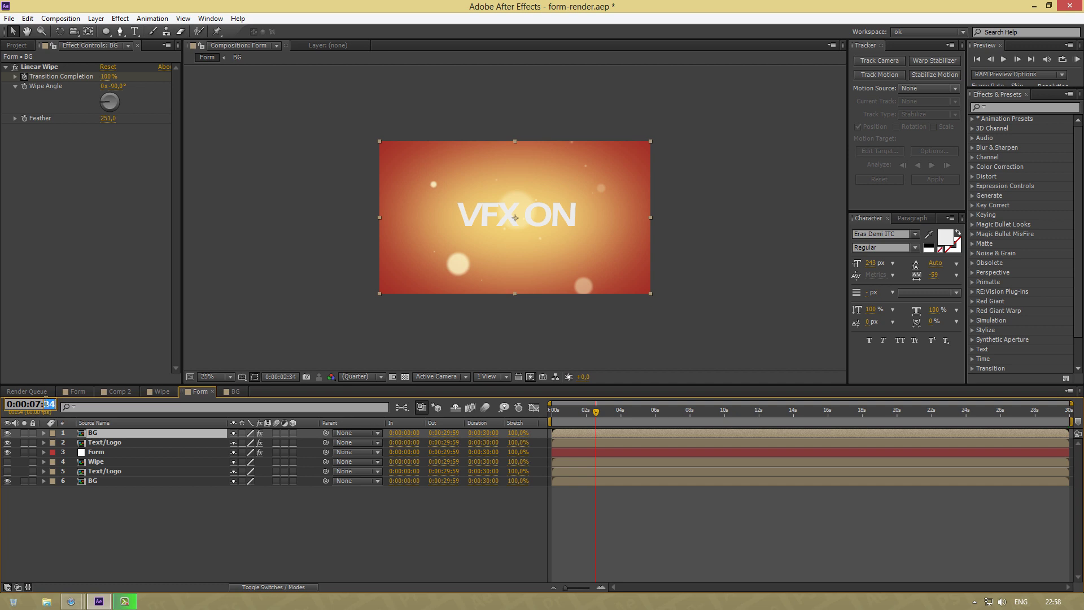
text(41)
key(Return)
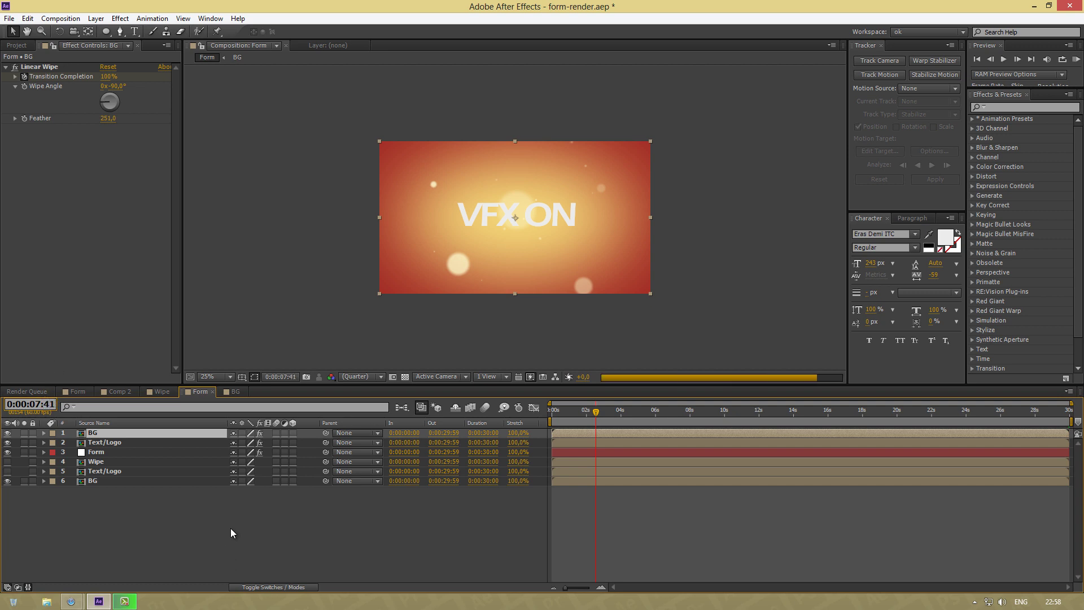
click(105, 78)
text(0)
key(Return)
click(652, 418)
click(640, 418)
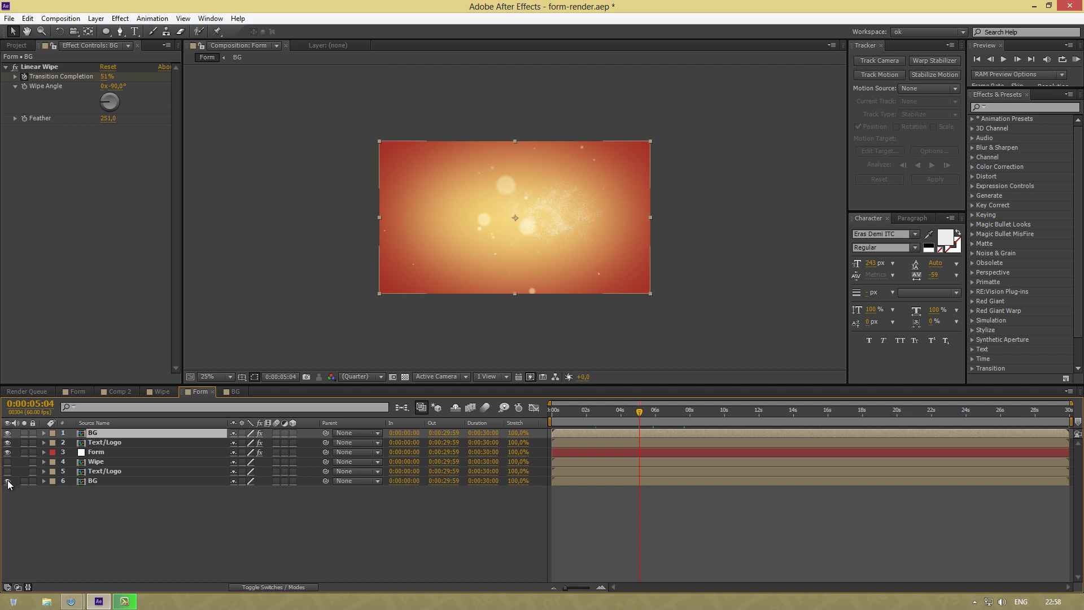
click(7, 481)
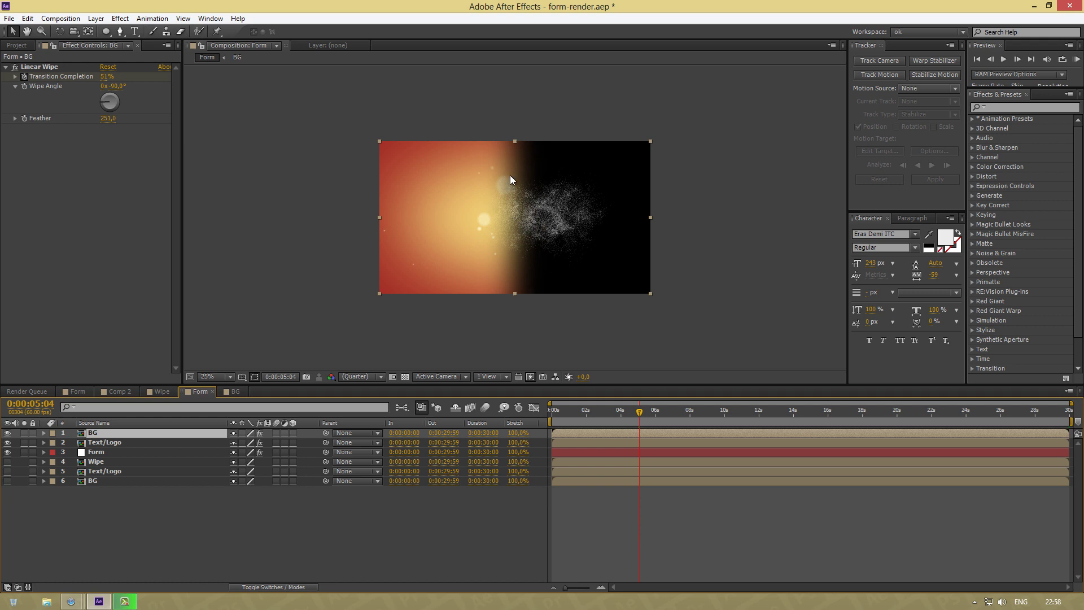
click(7, 440)
click(7, 441)
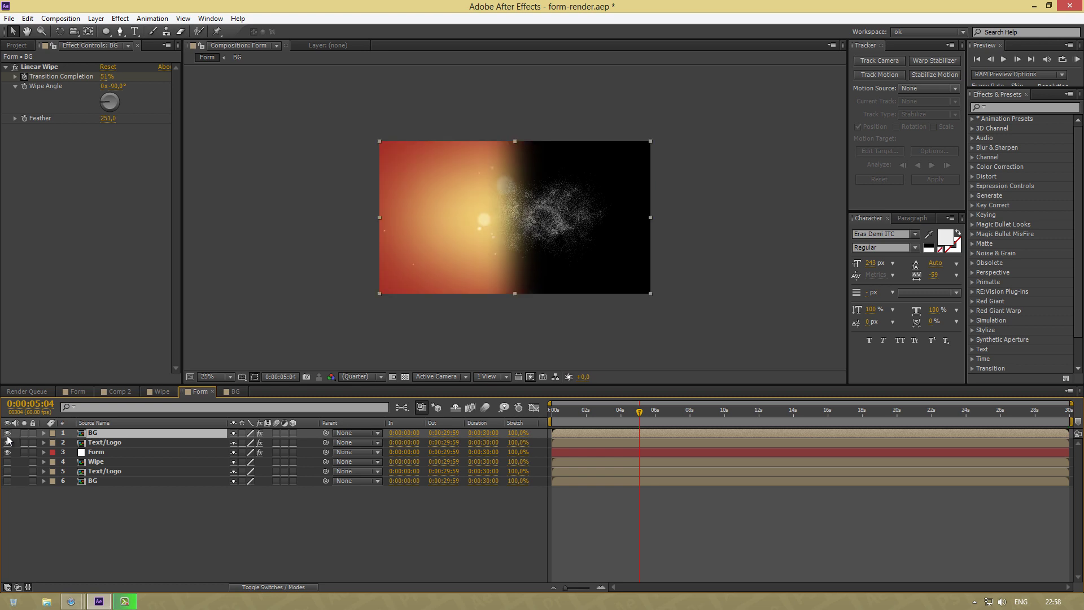
click(649, 412)
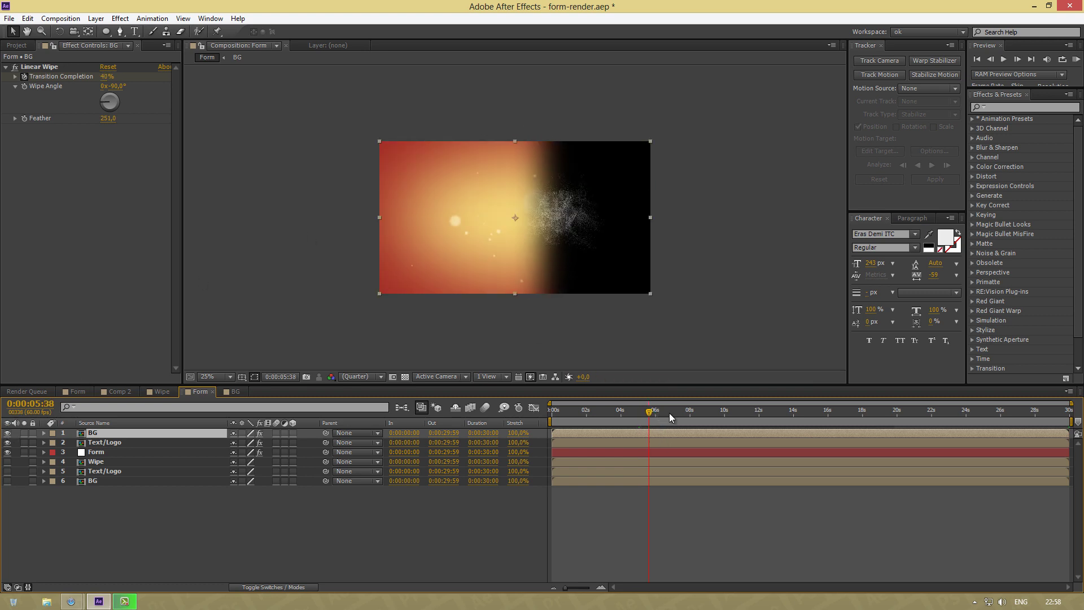
drag(667, 424, 682, 418)
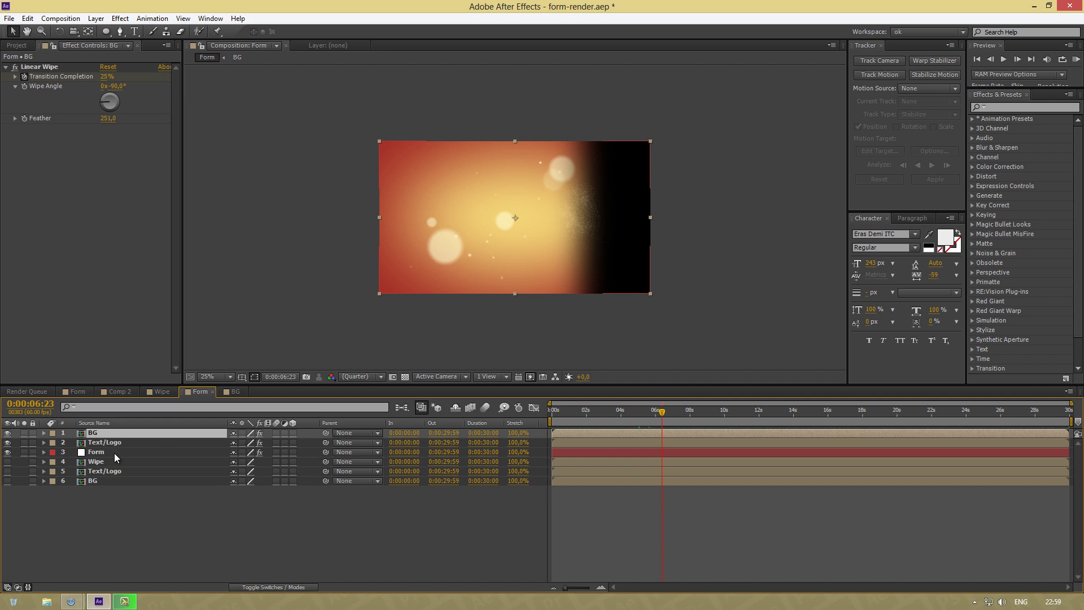
click(8, 480)
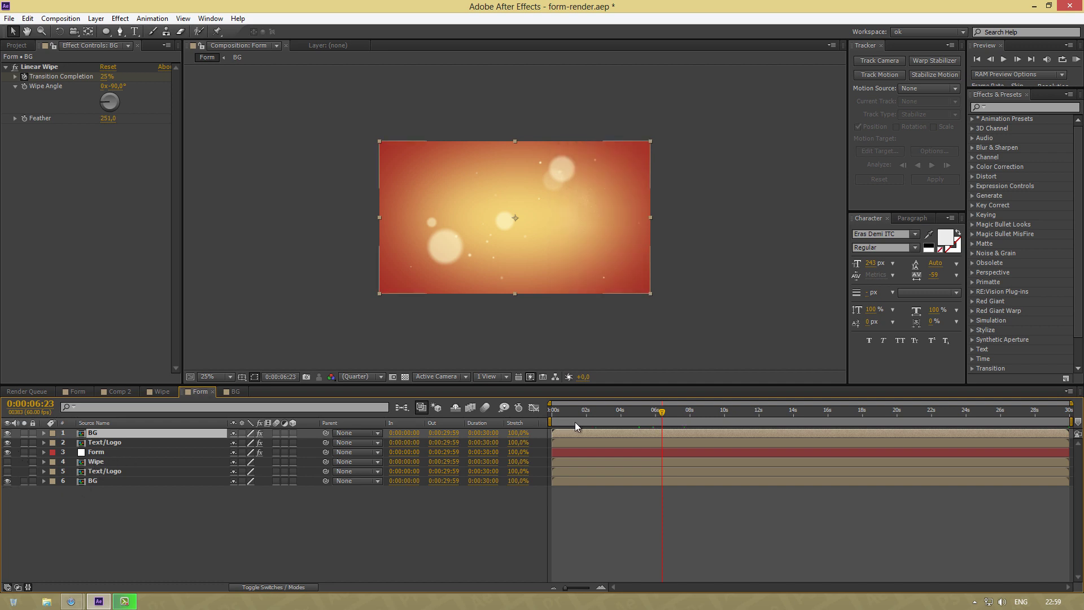
Step: Back at 0:00:03:36, apply CC Toner to the Form particle layer
click(615, 410)
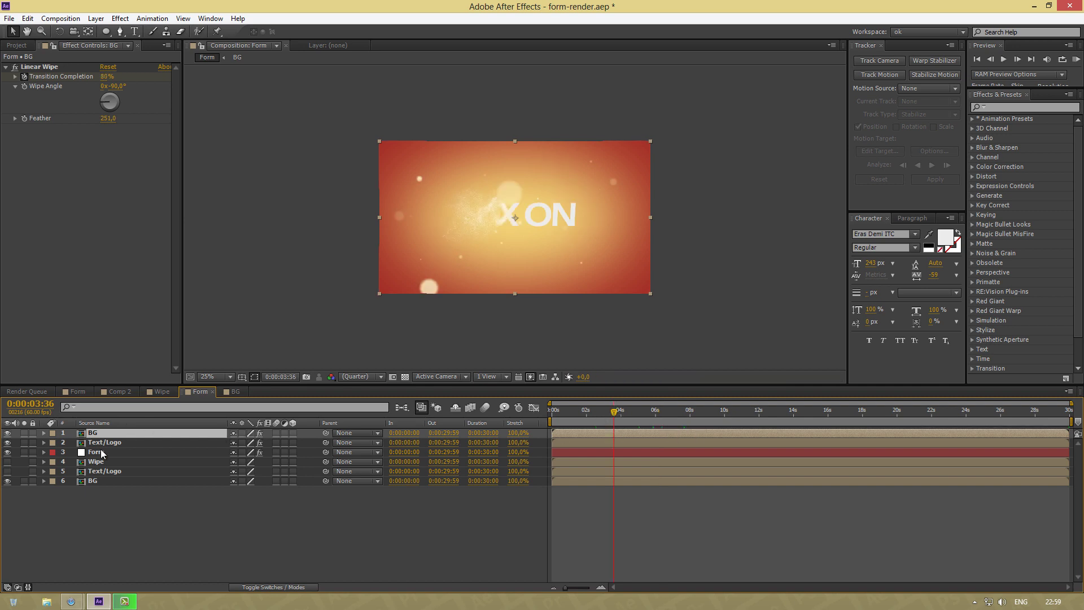
click(118, 451)
key(ctrl+t)
click(95, 19)
mouse_move(120, 19)
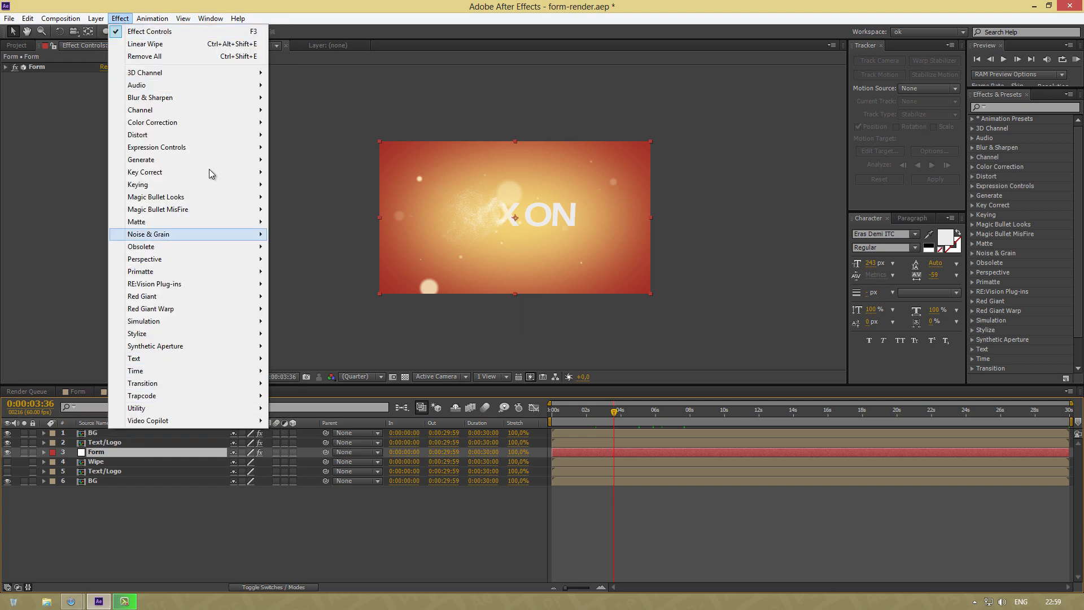
mouse_move(185, 122)
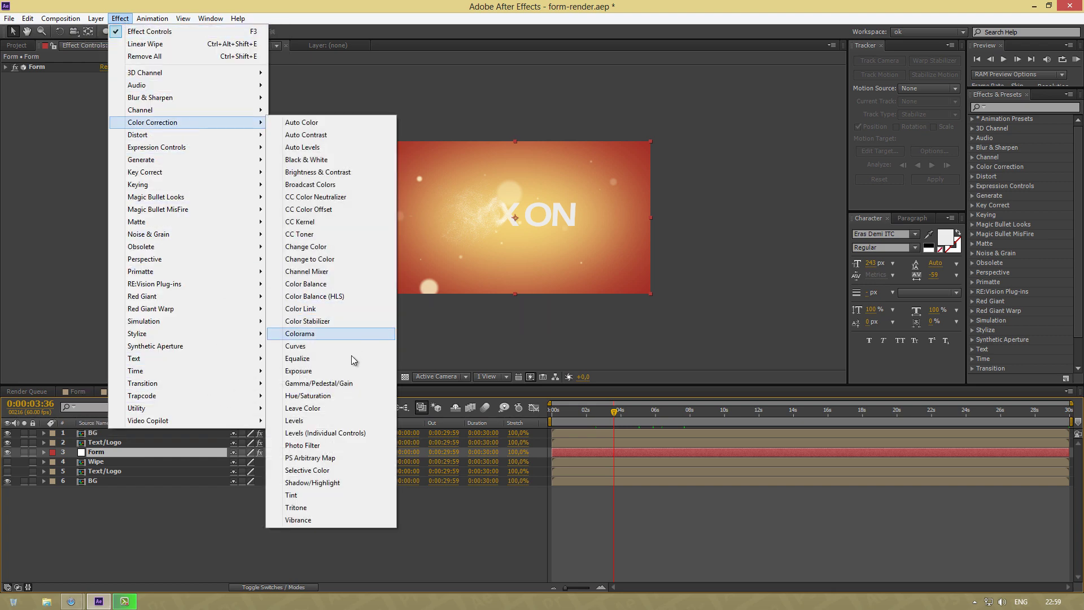
click(326, 234)
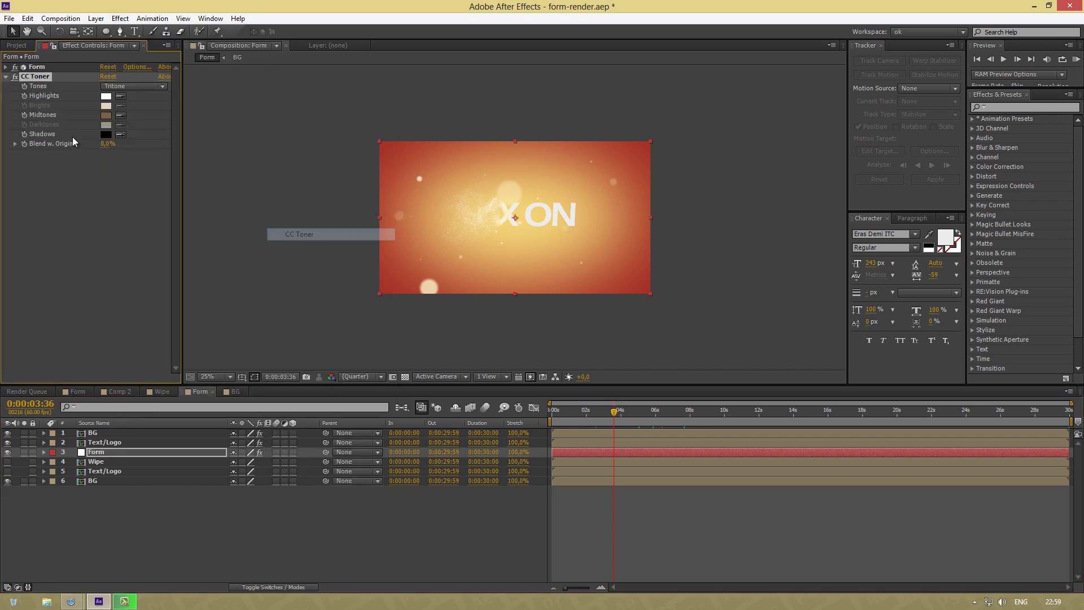
Step: Set CC Toner Highlights to FF004E and Midtones to FF00F6
click(105, 96)
double_click(611, 365)
text(FF004E)
click(659, 231)
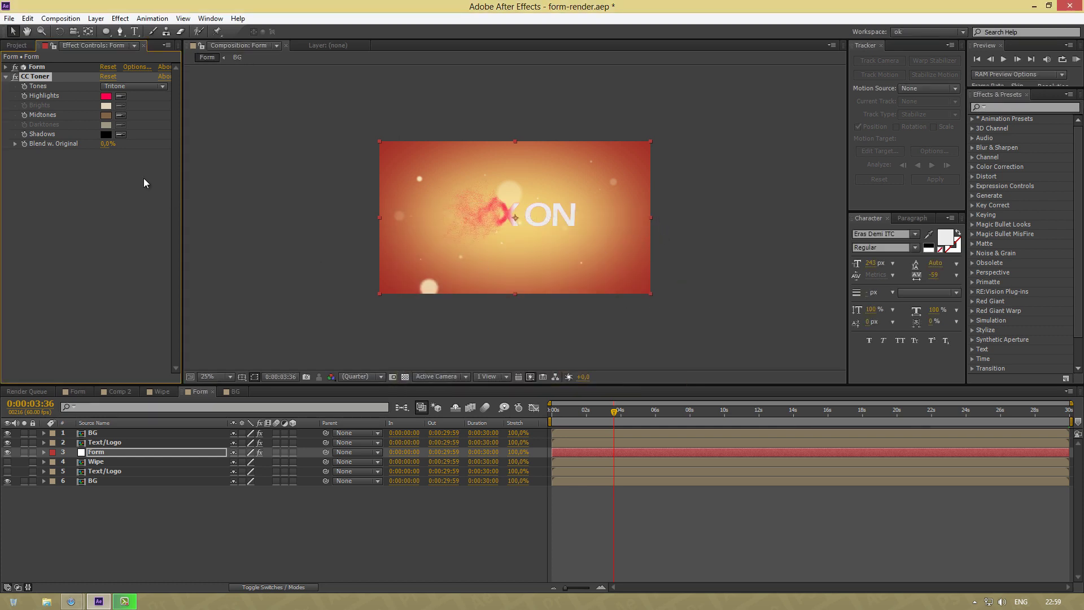
click(104, 115)
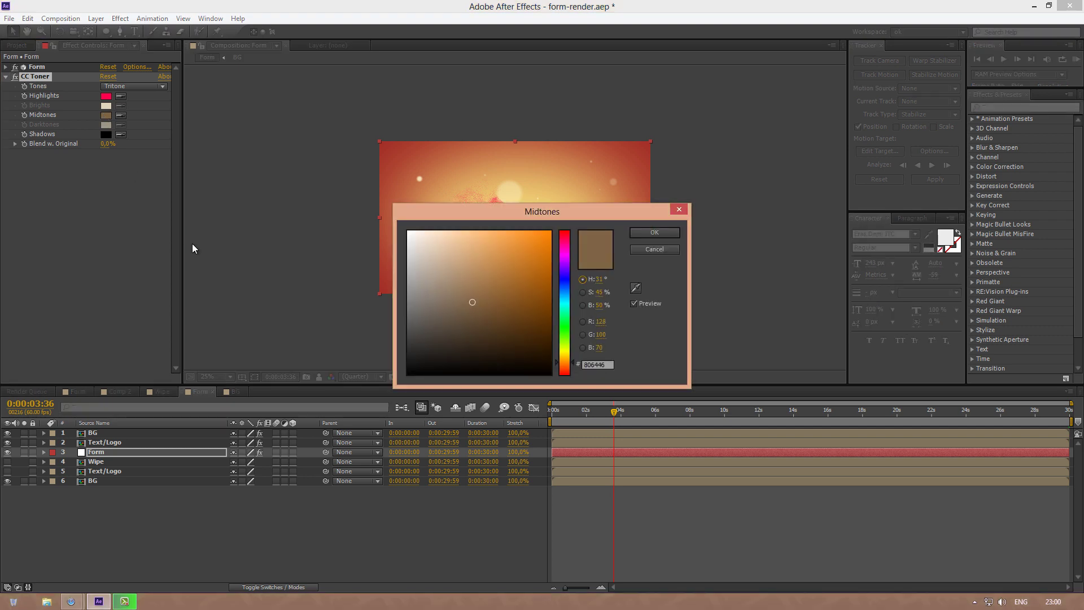
click(575, 364)
text(FF00F6)
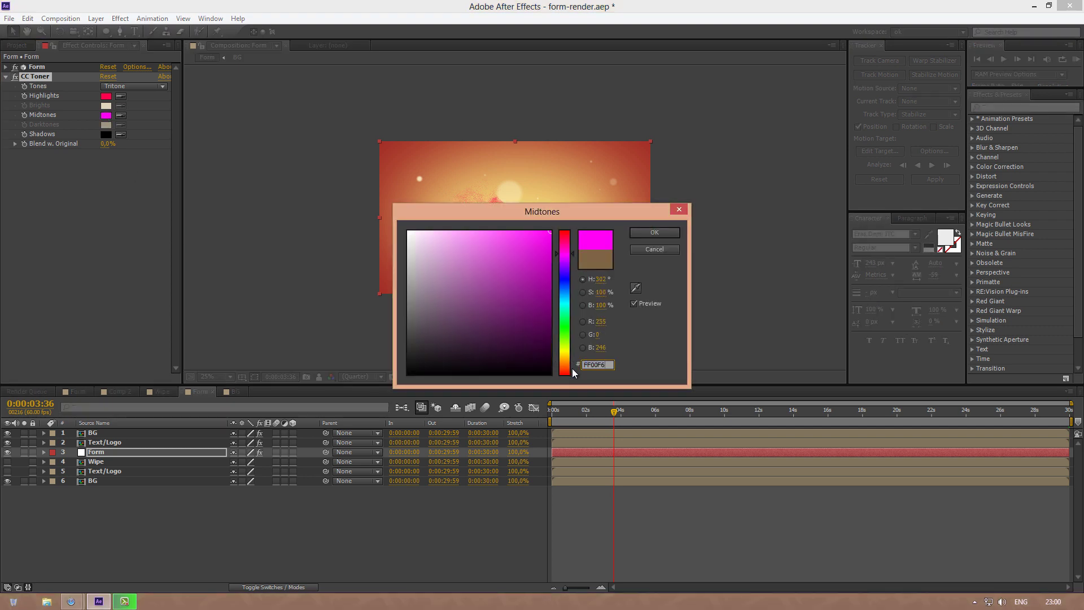
click(652, 233)
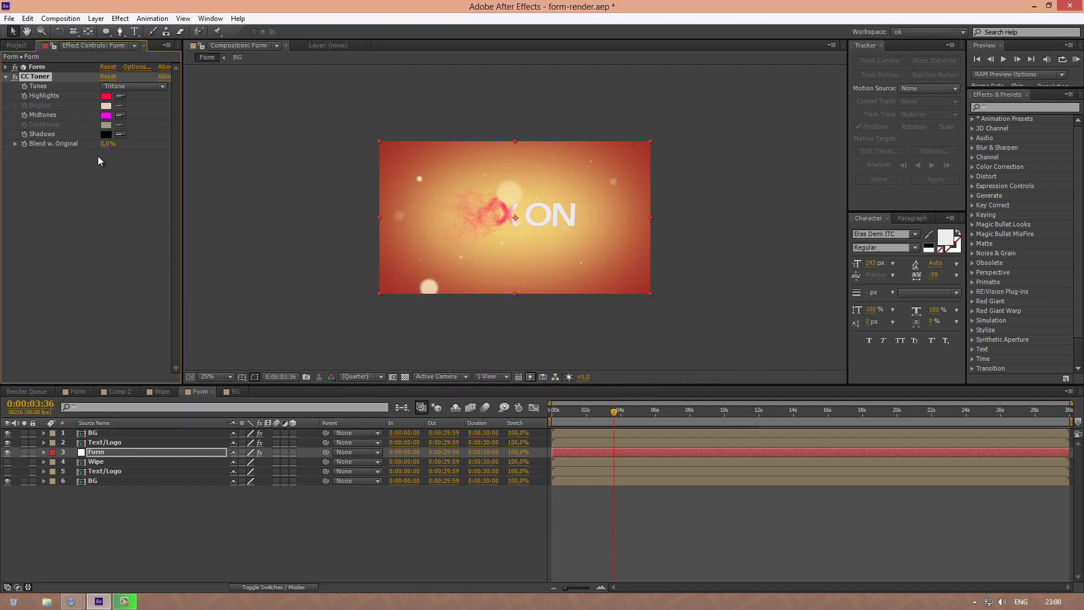
Step: Set Shadows to blue 0C11EC and Blend w. Original to 27%
click(106, 135)
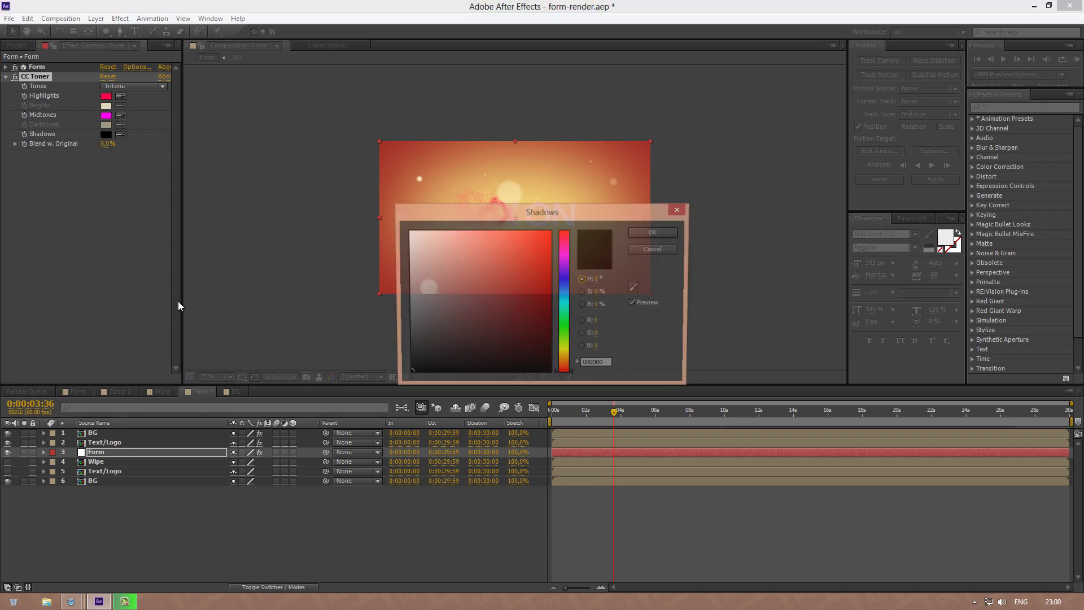
click(587, 364)
text(0C11EC)
click(655, 231)
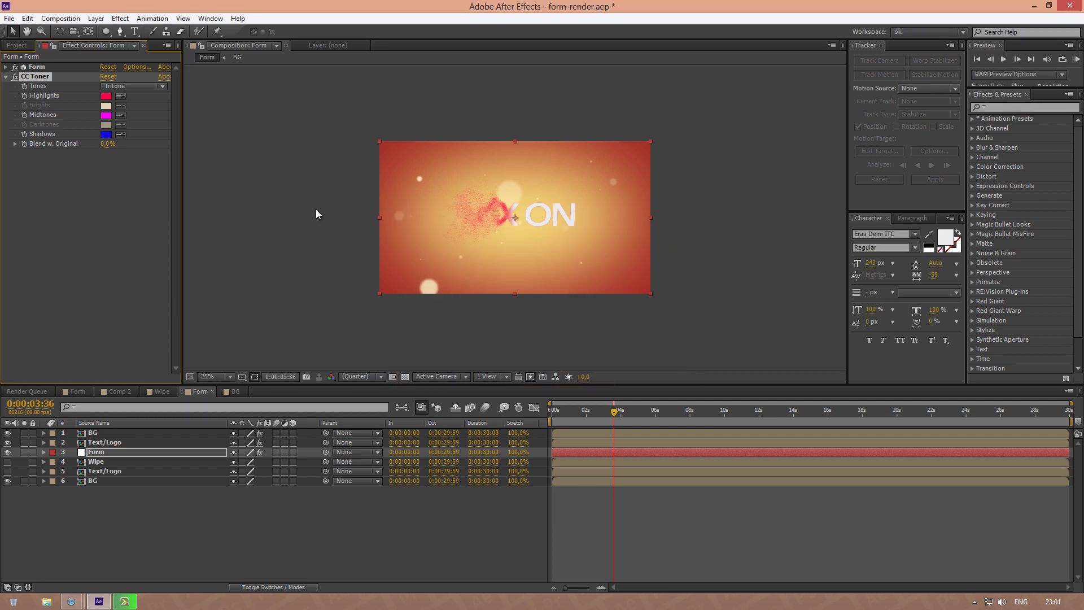
click(105, 143)
key(Return)
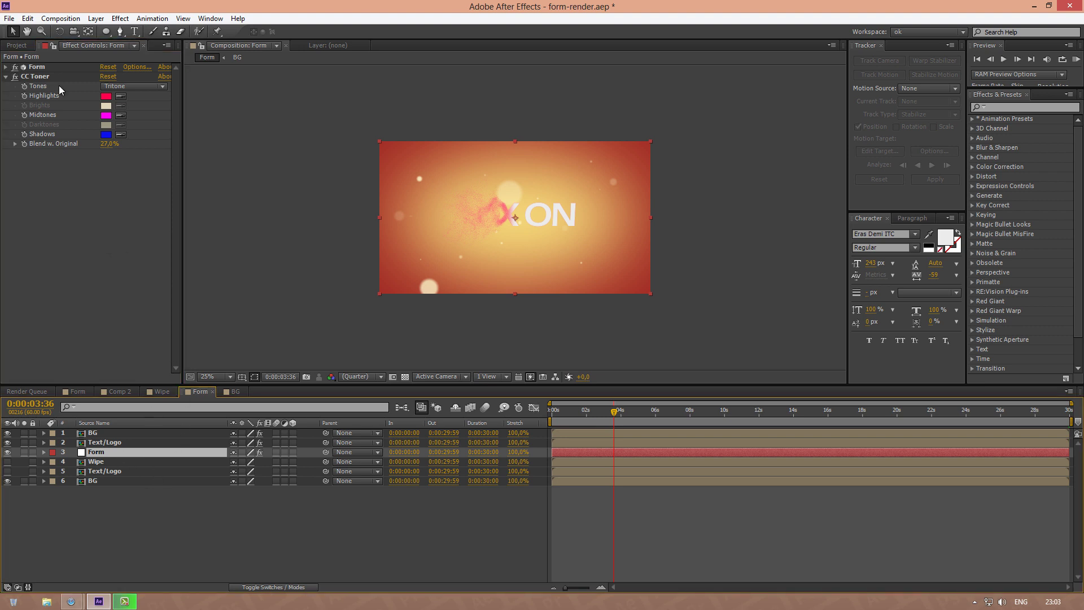
Step: Apply Shadow/Highlight to the upper Text/Logo layer
click(5, 81)
click(5, 76)
click(137, 442)
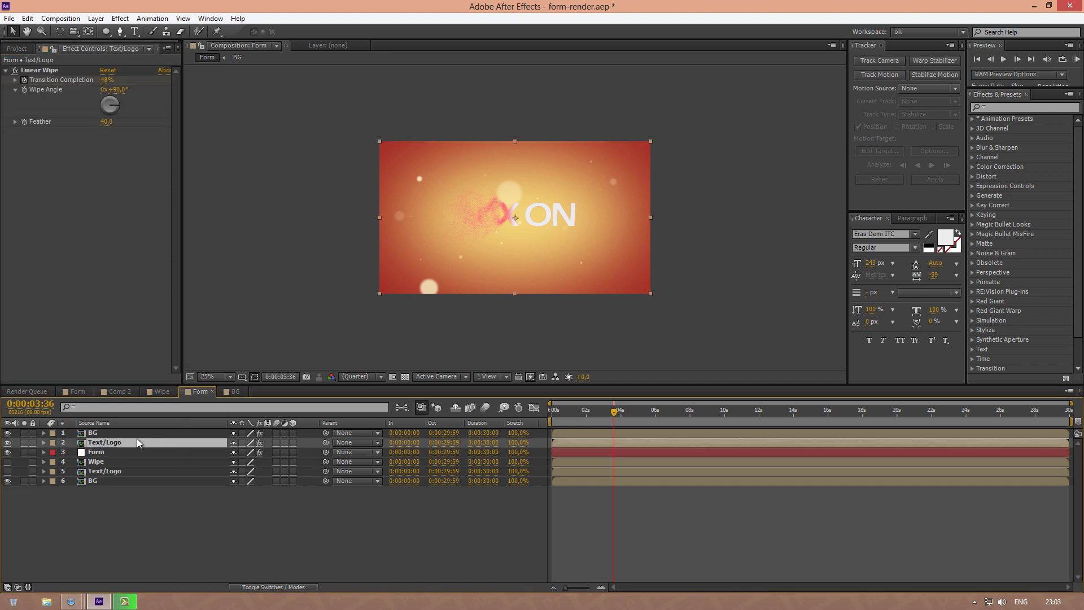
click(5, 70)
click(122, 23)
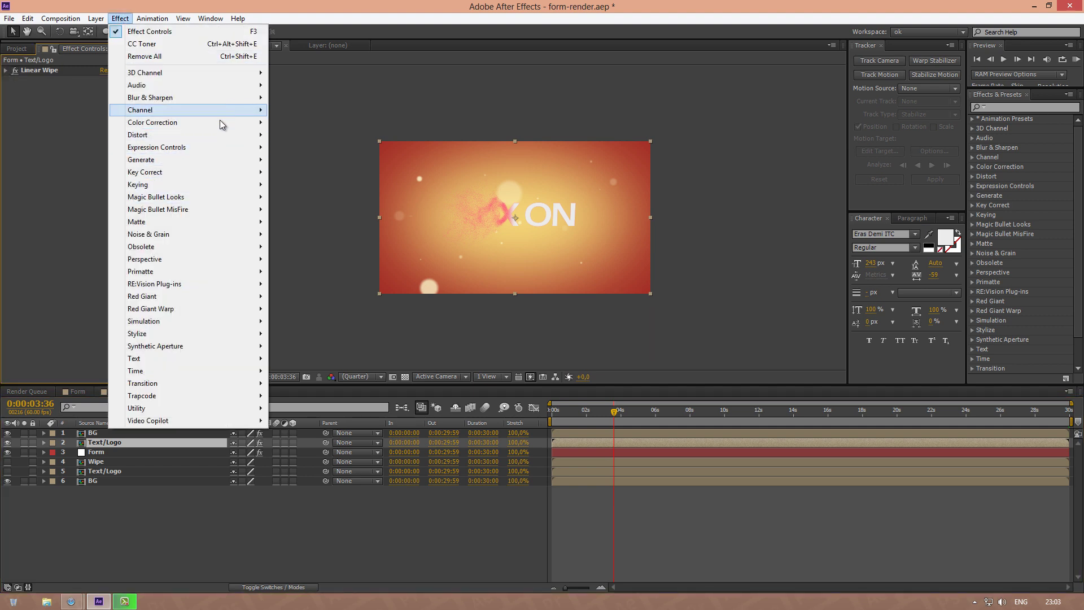
mouse_move(221, 120)
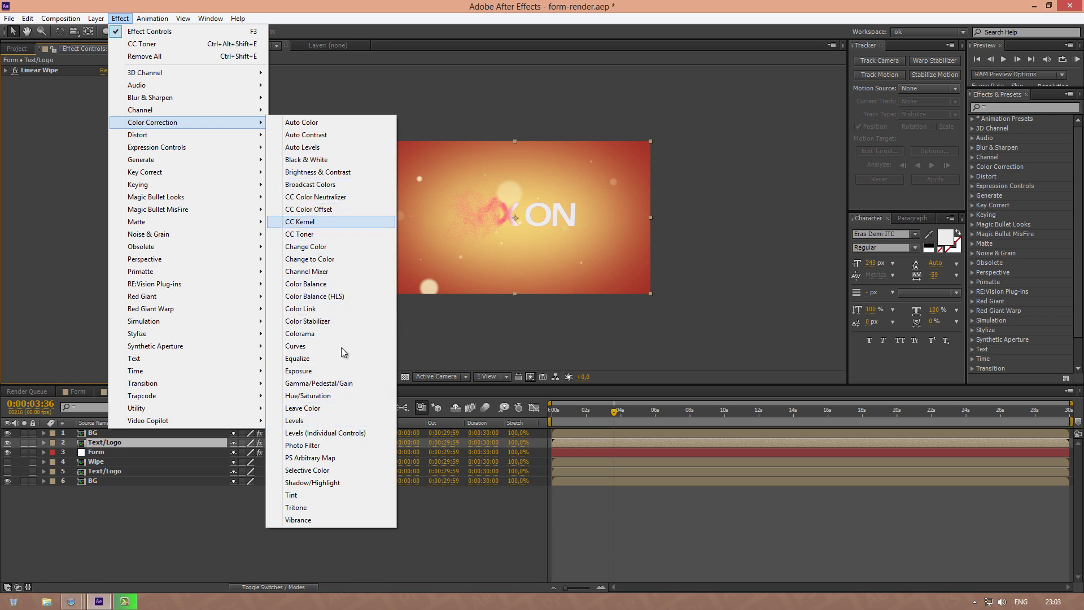
click(333, 484)
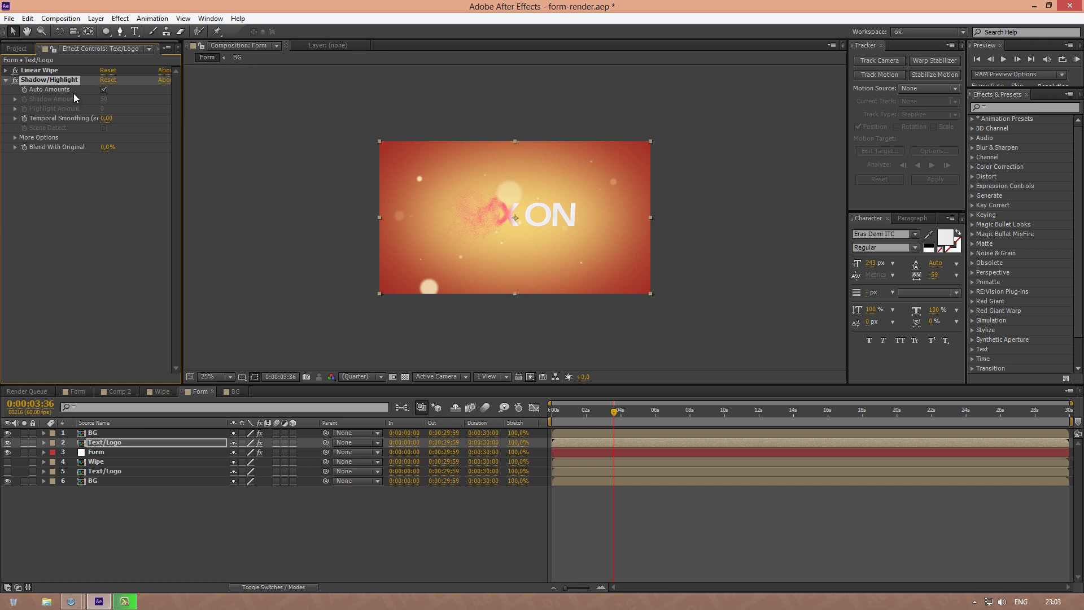
Step: Set Temporal Smoothing to 10 and, under More Options, Shadow Tonal Width to 30
click(105, 120)
text(10)
key(Return)
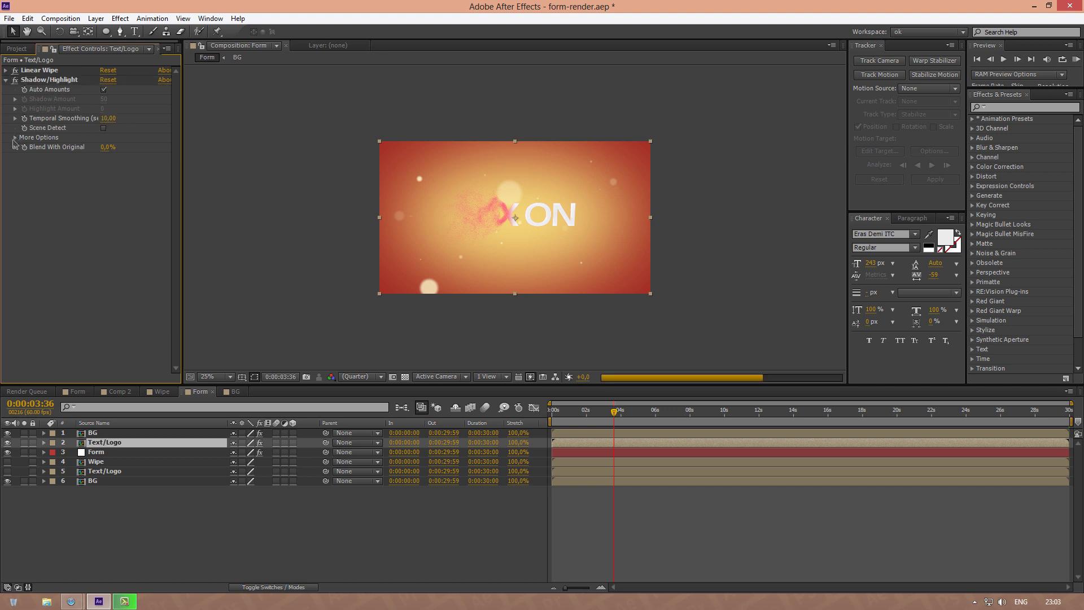
click(16, 138)
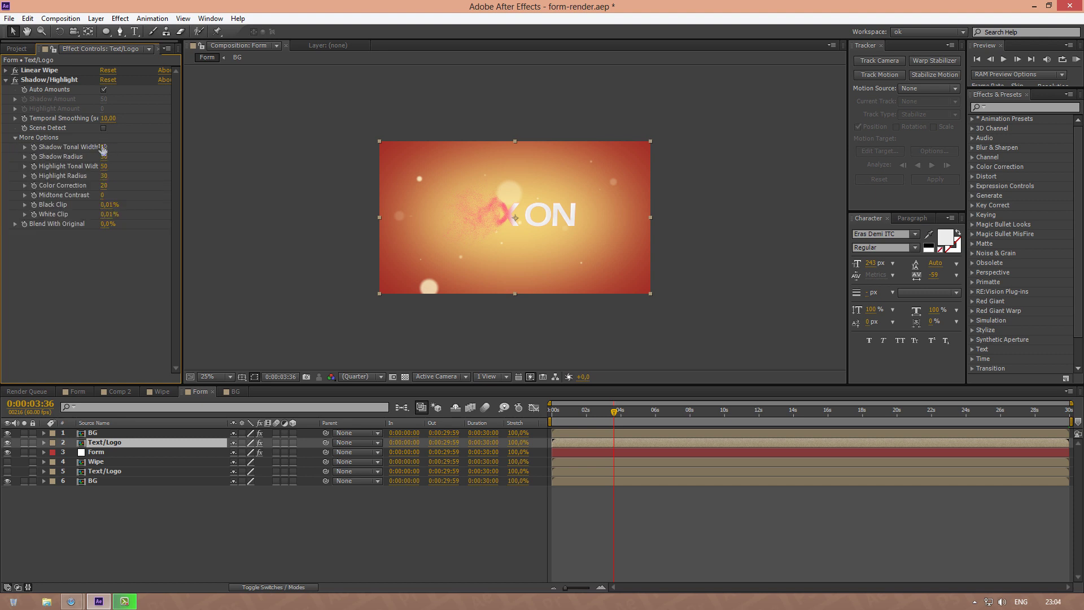
click(104, 147)
text(30)
key(Return)
Step: Open the Text/Logo precomp and add a Drop Shadow layer style to VFX ON
click(5, 79)
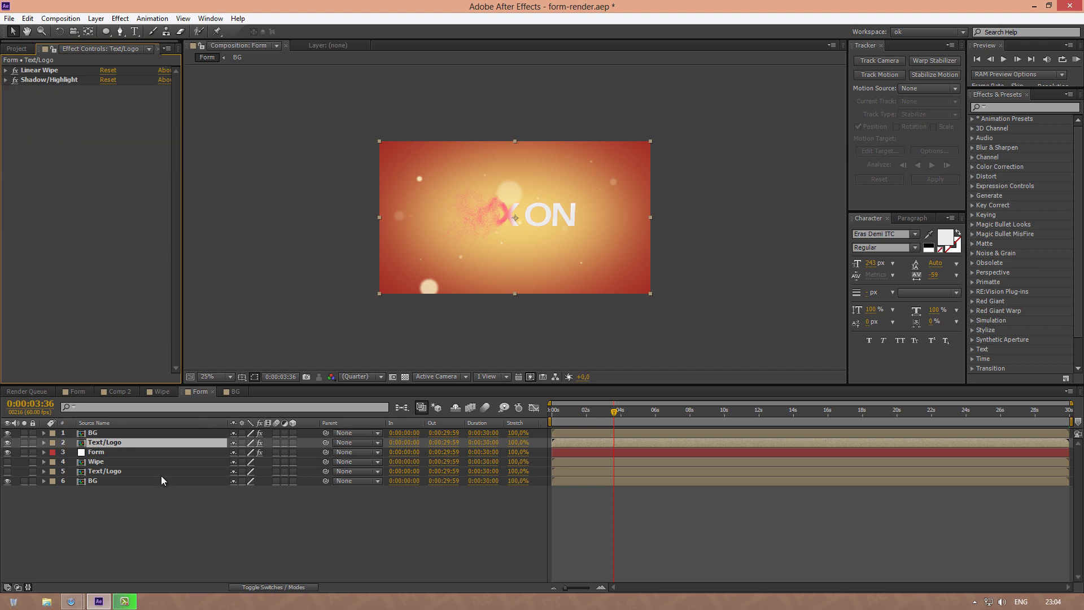
click(138, 473)
double_click(135, 471)
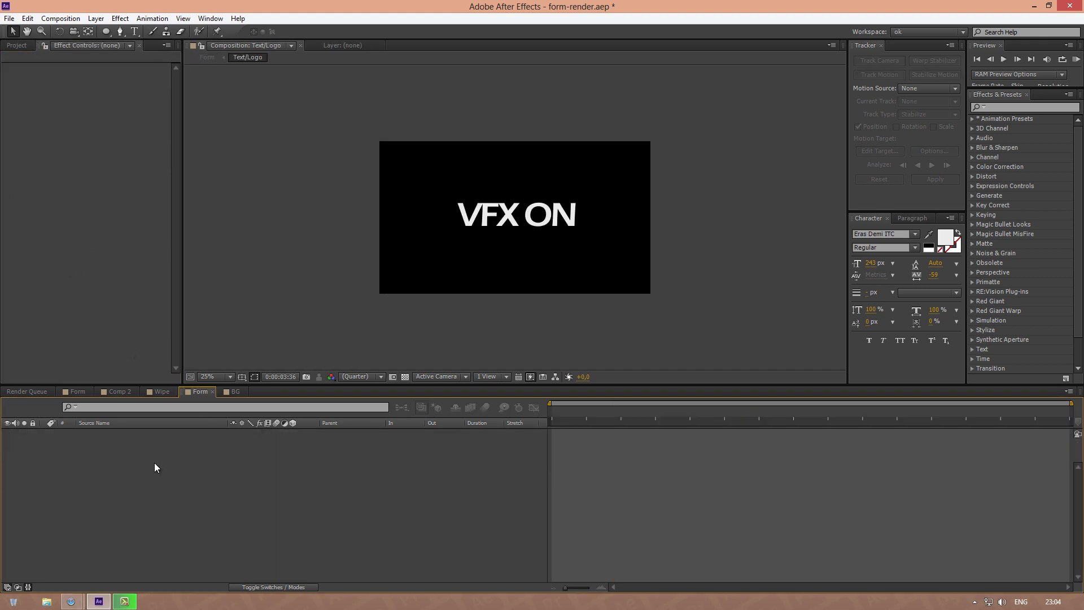
click(117, 434)
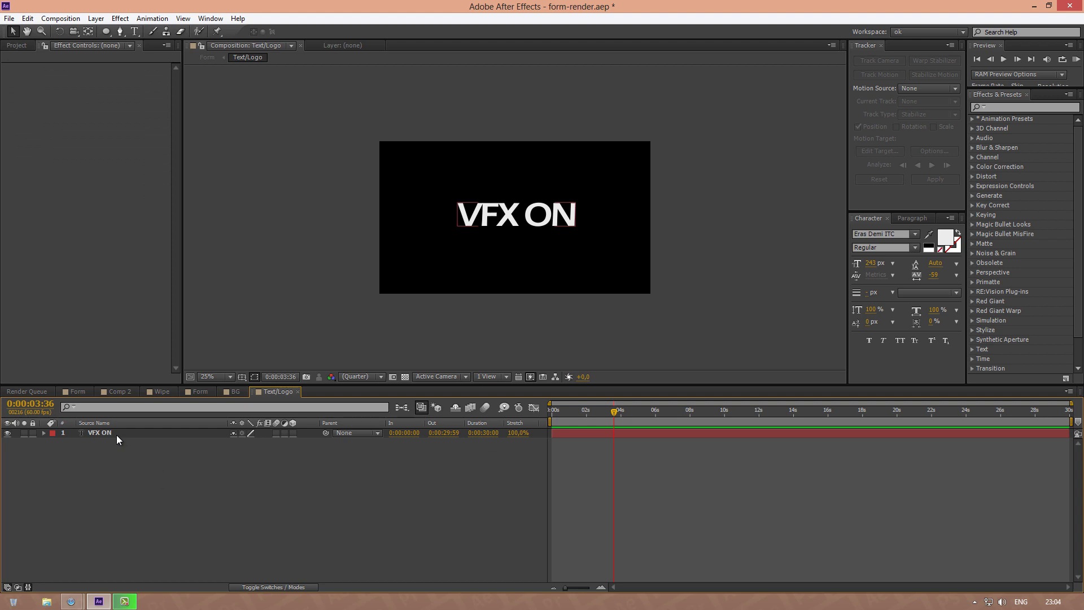
right_click(170, 431)
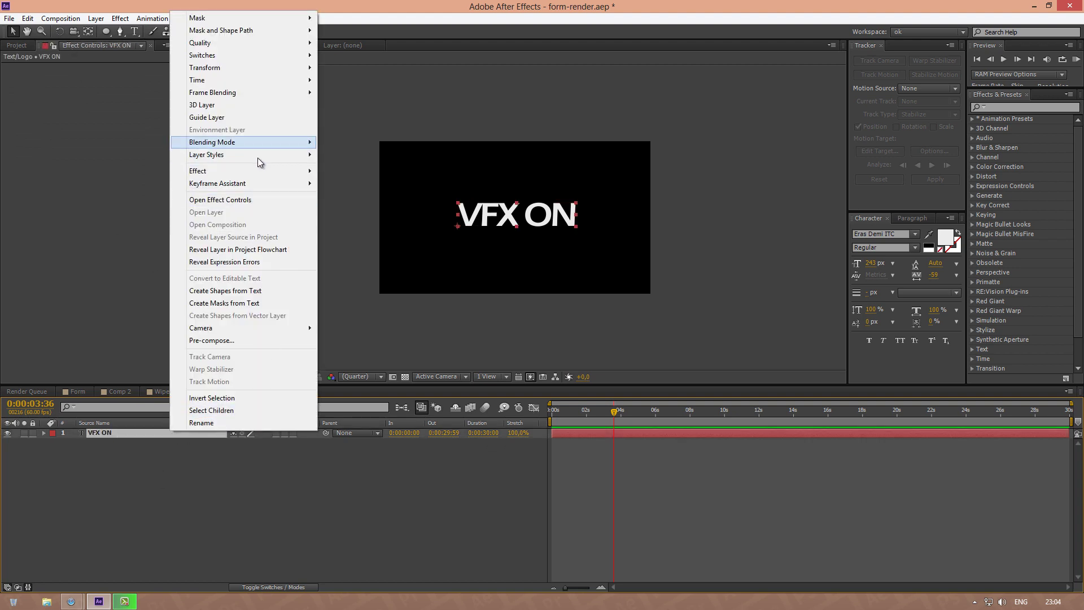
mouse_move(257, 157)
click(386, 200)
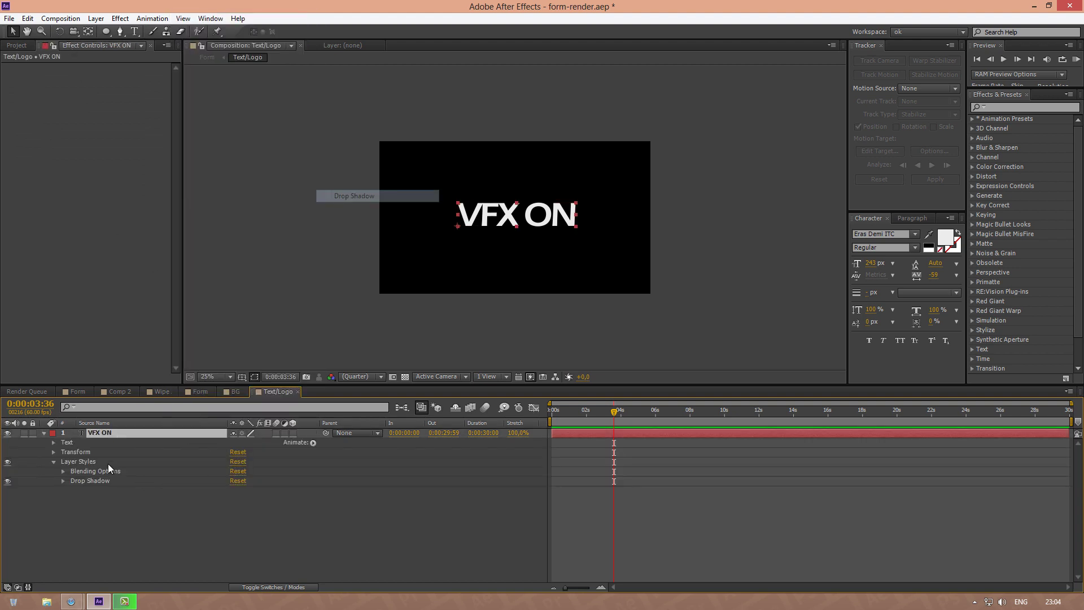
Step: Set the drop shadow colour to 2D2D2D, opacity 10% and spread 35%
click(60, 479)
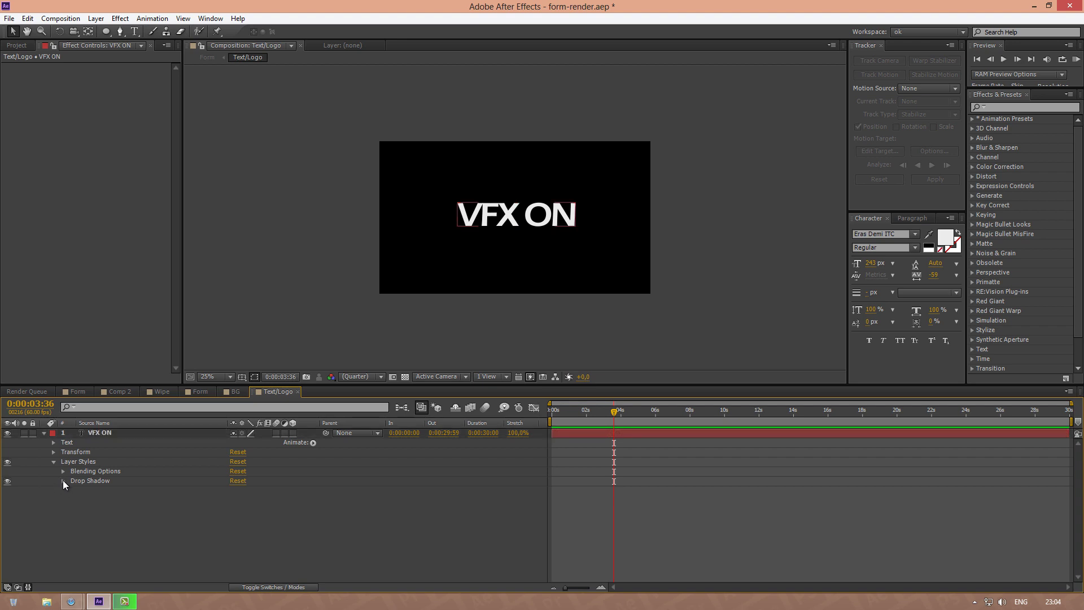
click(63, 480)
click(236, 500)
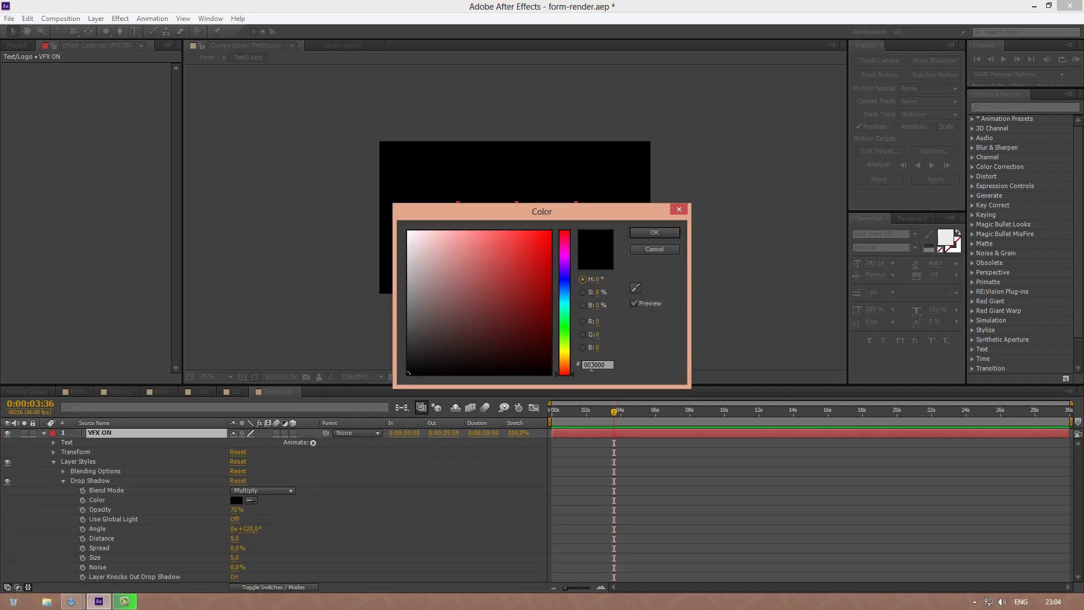
right_click(591, 363)
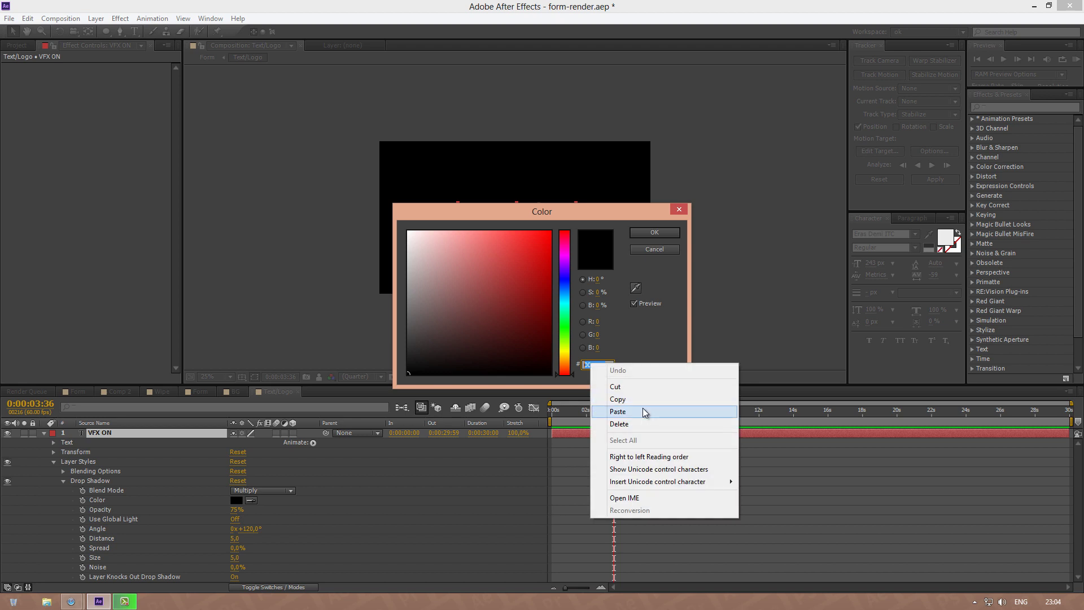
click(642, 408)
click(649, 230)
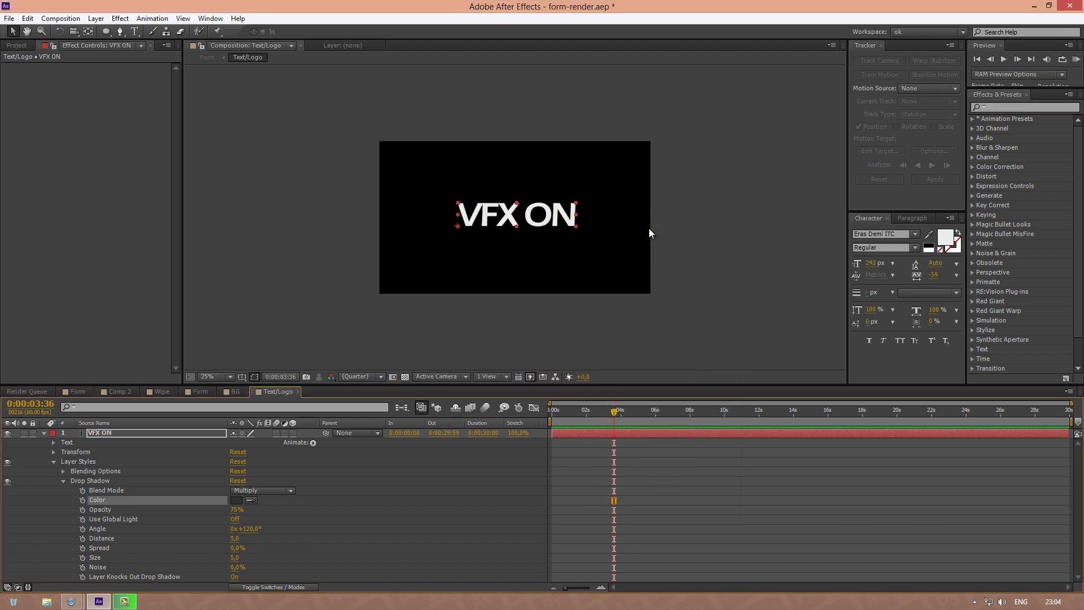
click(237, 509)
text(10)
click(296, 510)
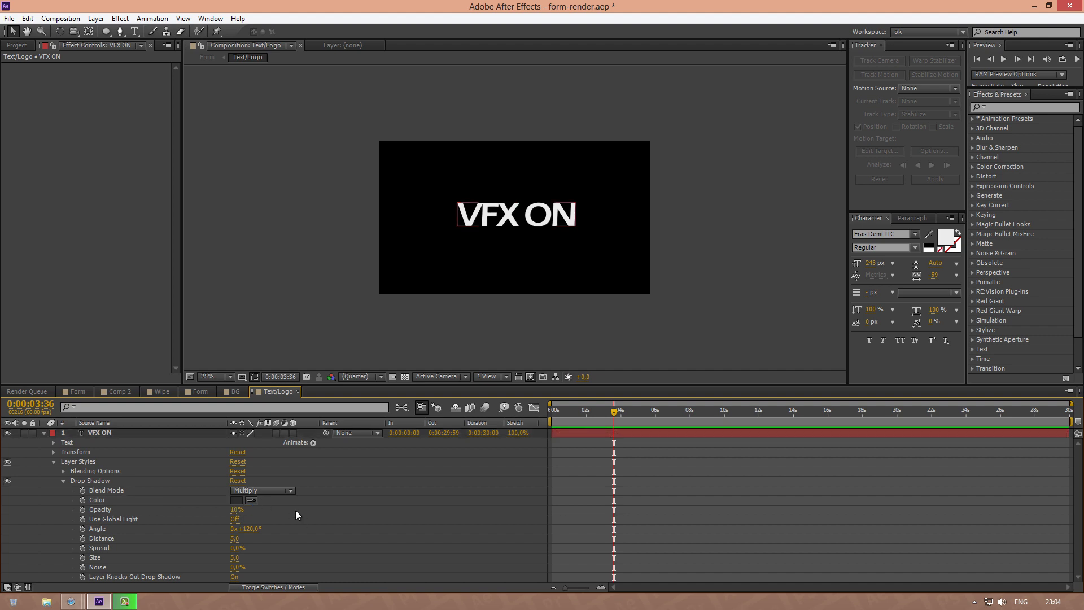
click(233, 539)
click(234, 548)
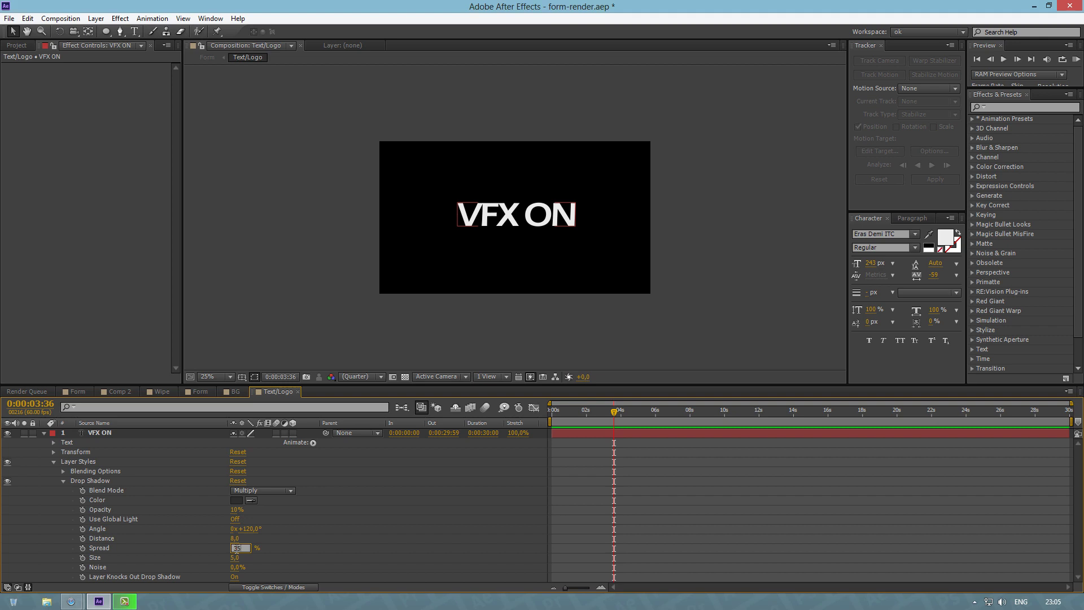
click(283, 547)
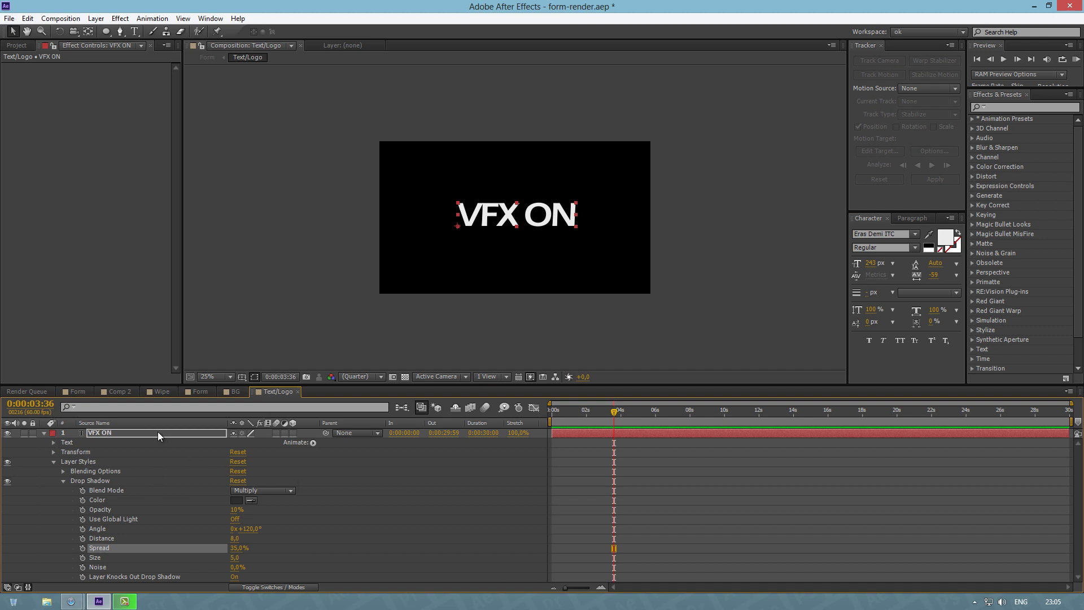
Step: In the Form comp, add an adjustment layer named 'Lens Flare'
key(shift+Escape)
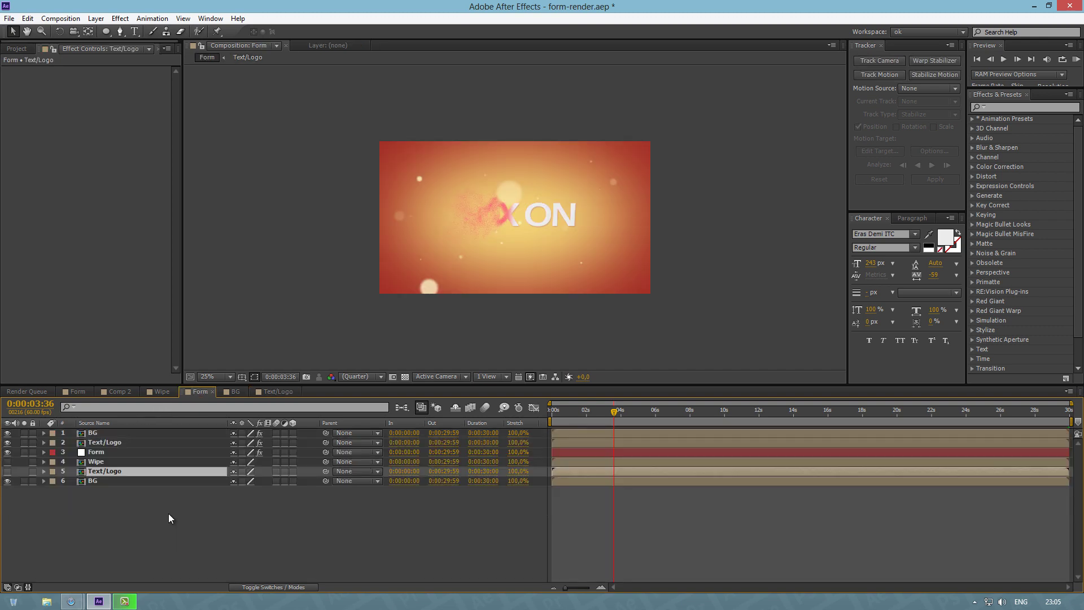
right_click(168, 513)
mouse_move(284, 394)
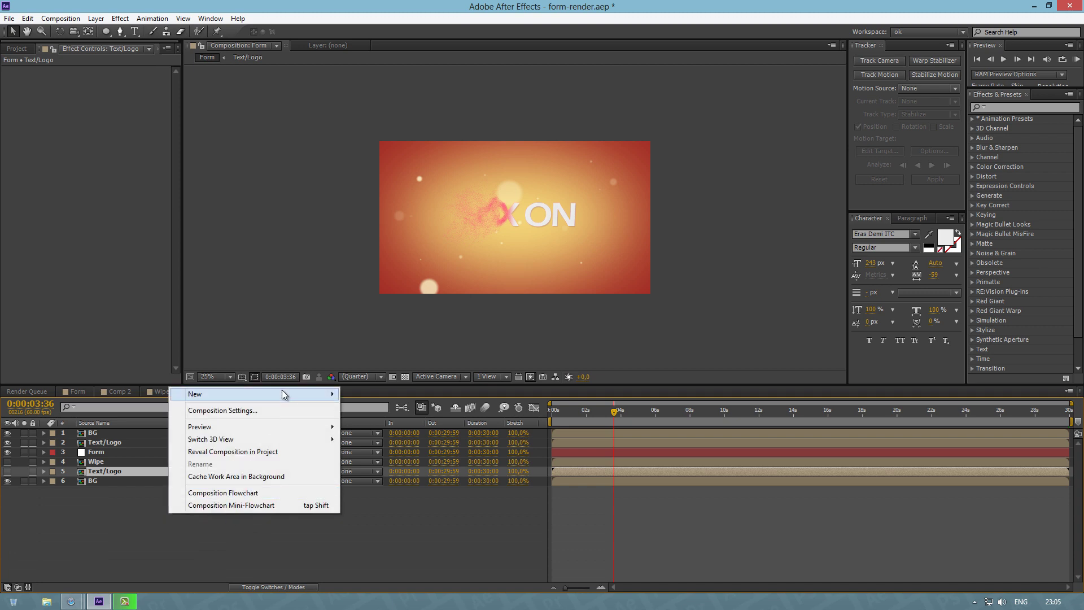
click(406, 425)
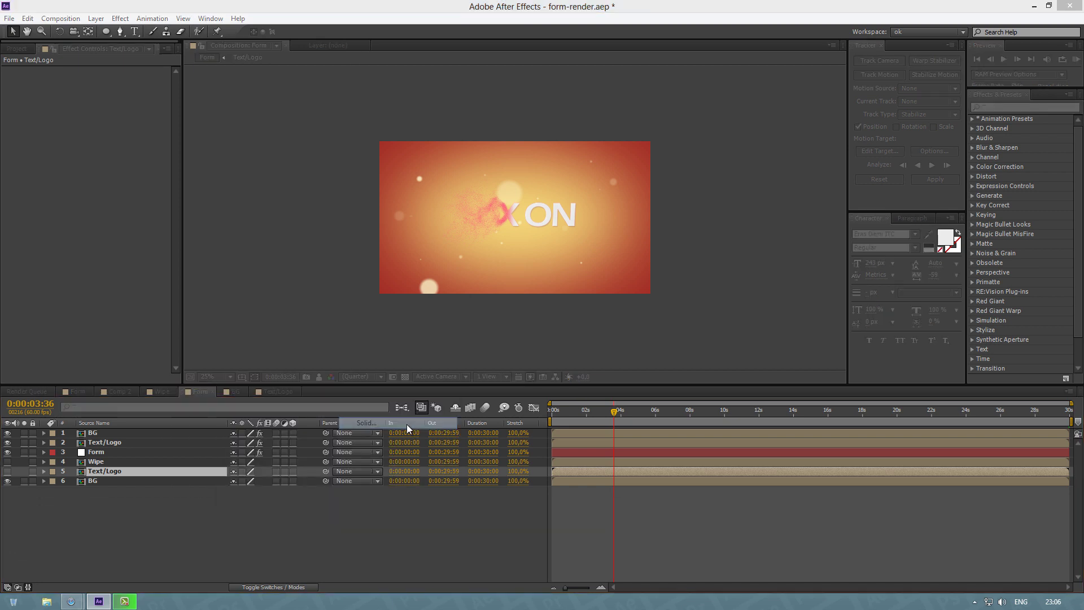
click(626, 403)
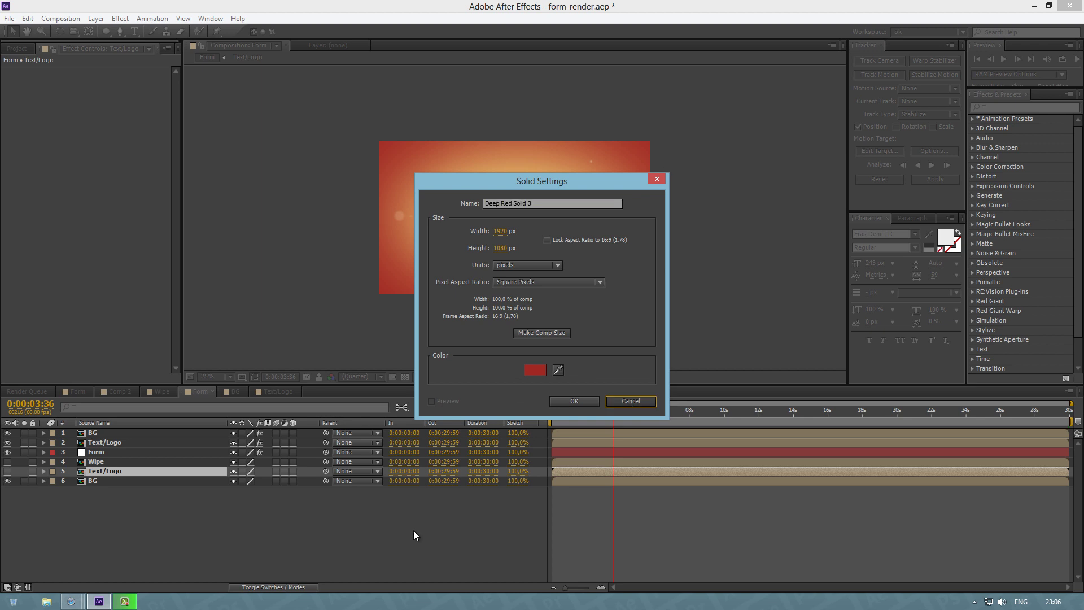
right_click(238, 550)
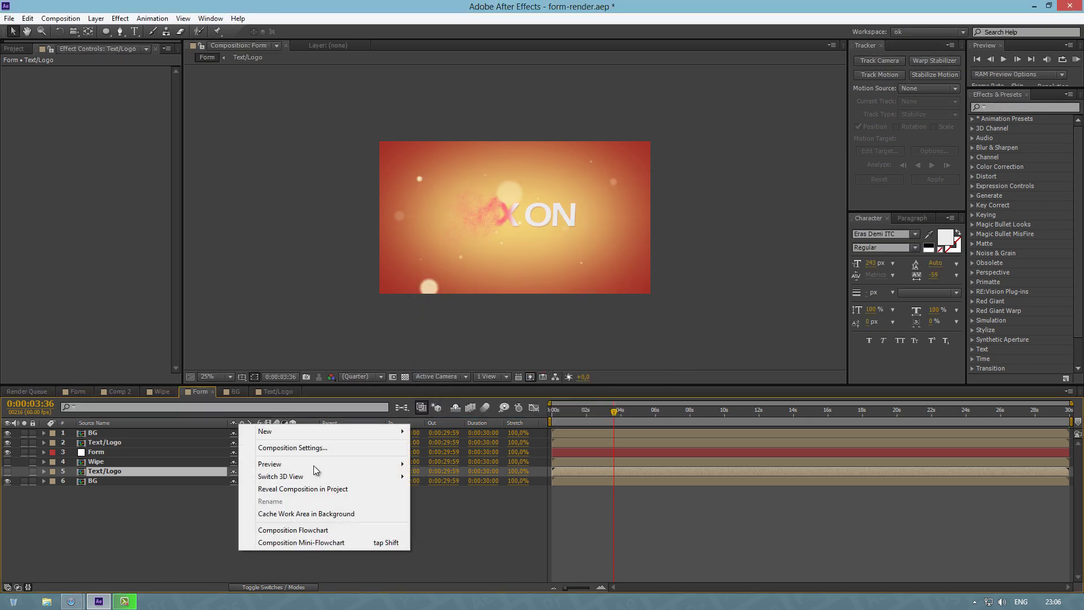
mouse_move(343, 433)
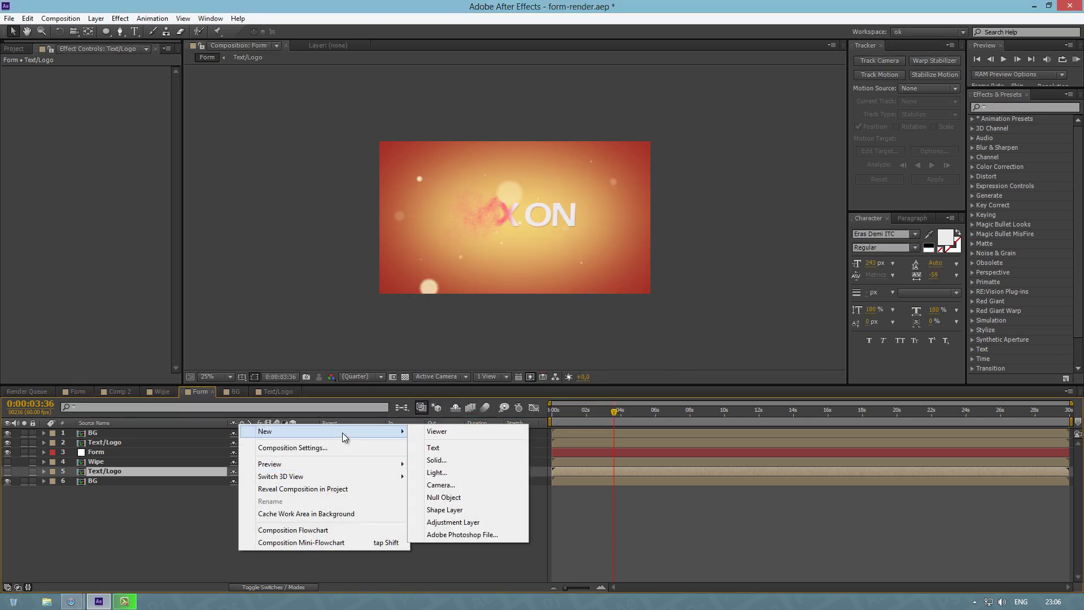
click(453, 521)
key(Return)
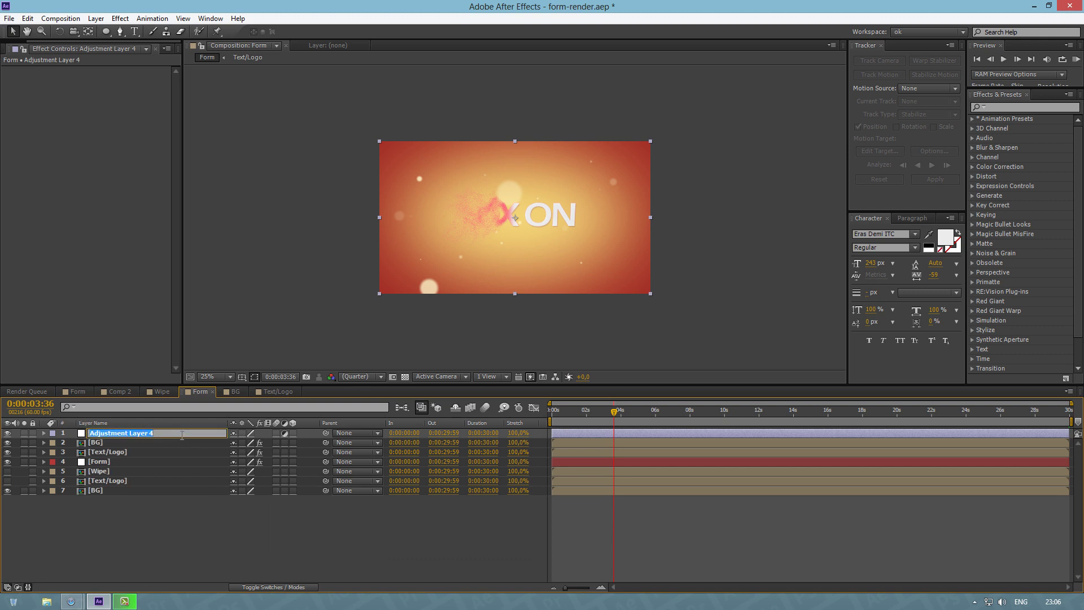
text(Lens Flare)
click(234, 534)
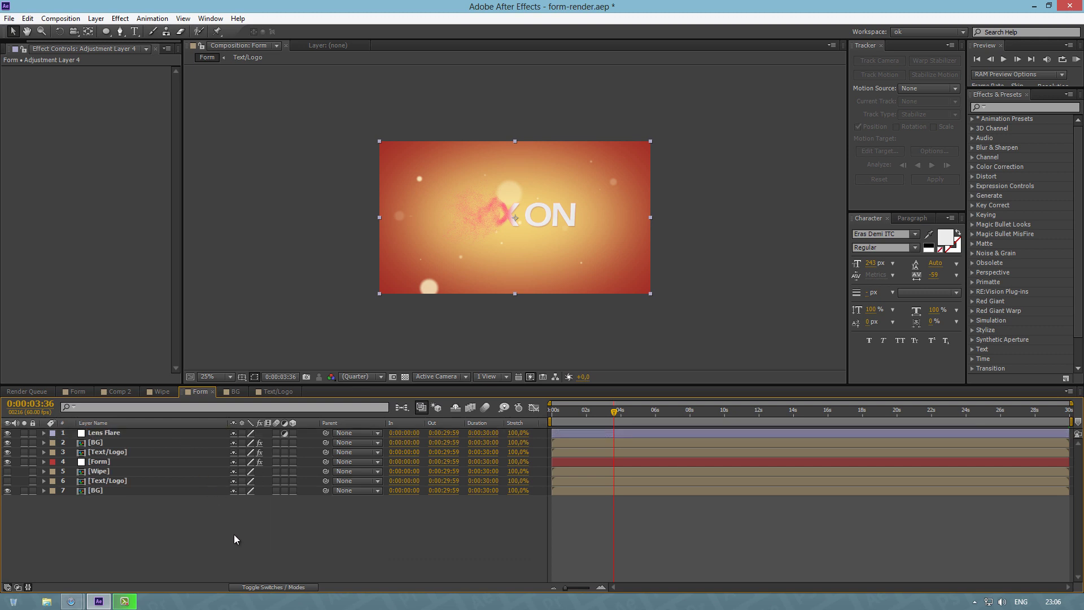
Step: Apply Optical Flares to Lens Flare with Render Mode set to Over Original
click(138, 432)
click(120, 19)
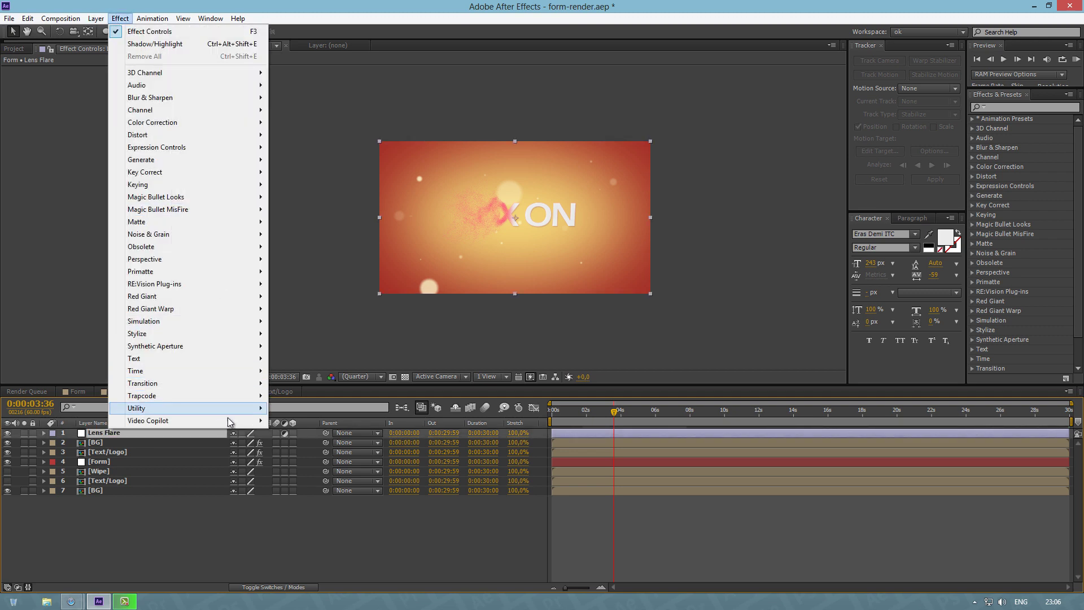
mouse_move(230, 421)
click(288, 421)
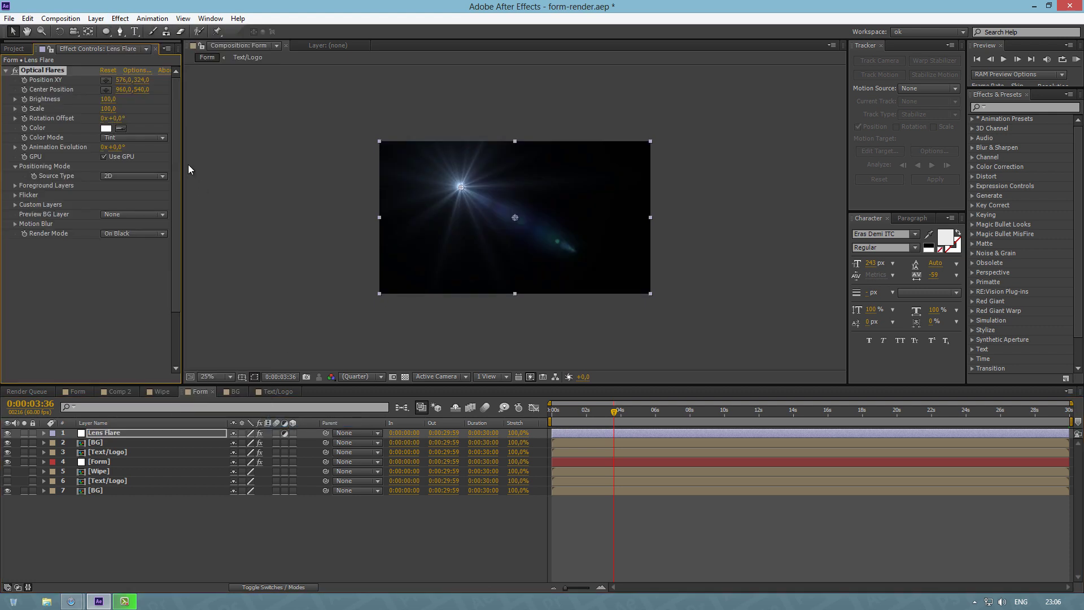
click(118, 233)
click(134, 271)
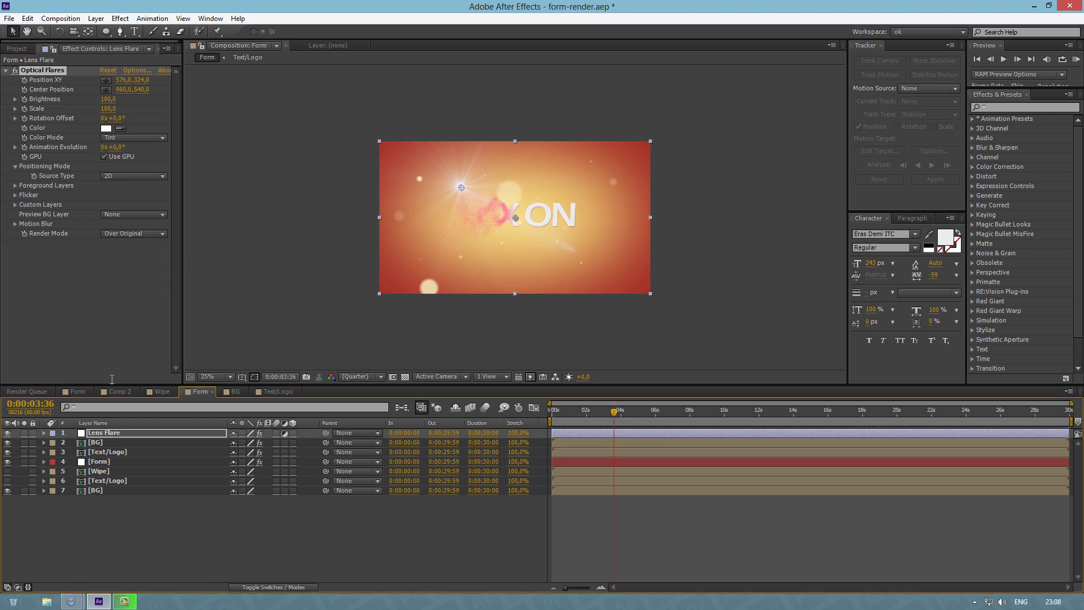
Step: At the first frame, keyframe the Optical Flares position at -236, 480
click(44, 432)
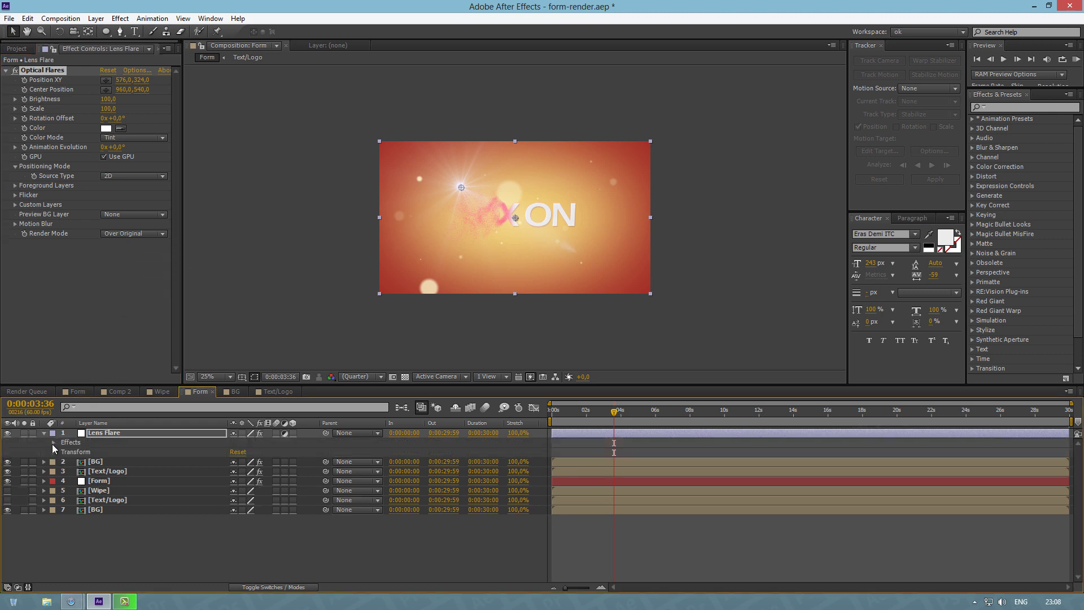
click(52, 442)
click(63, 452)
scroll(116, 477, down, 1)
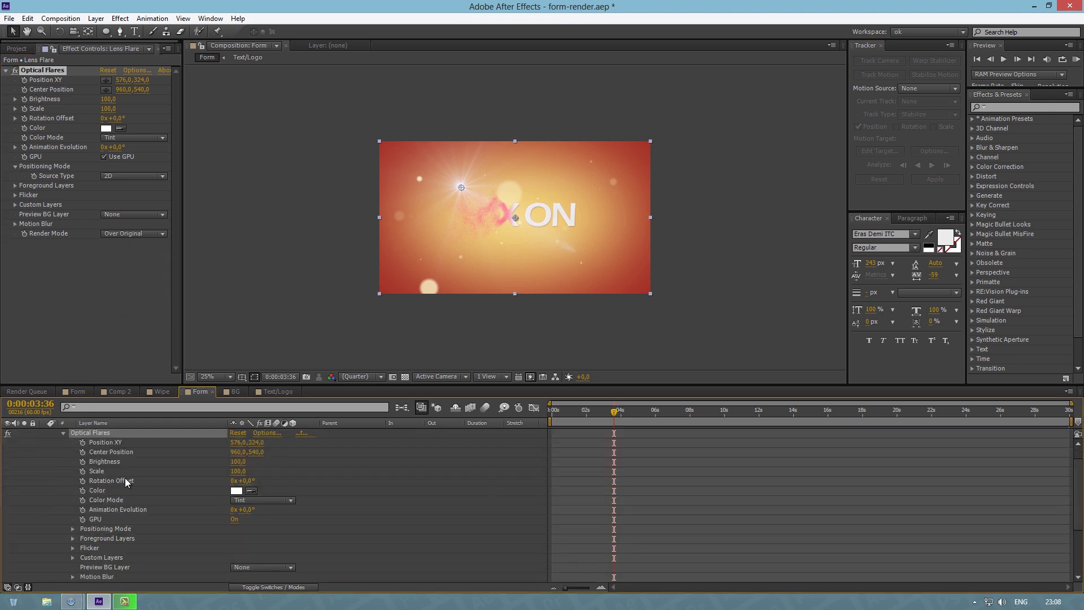
key(Page_Up)
key(Page_Up)
click(551, 412)
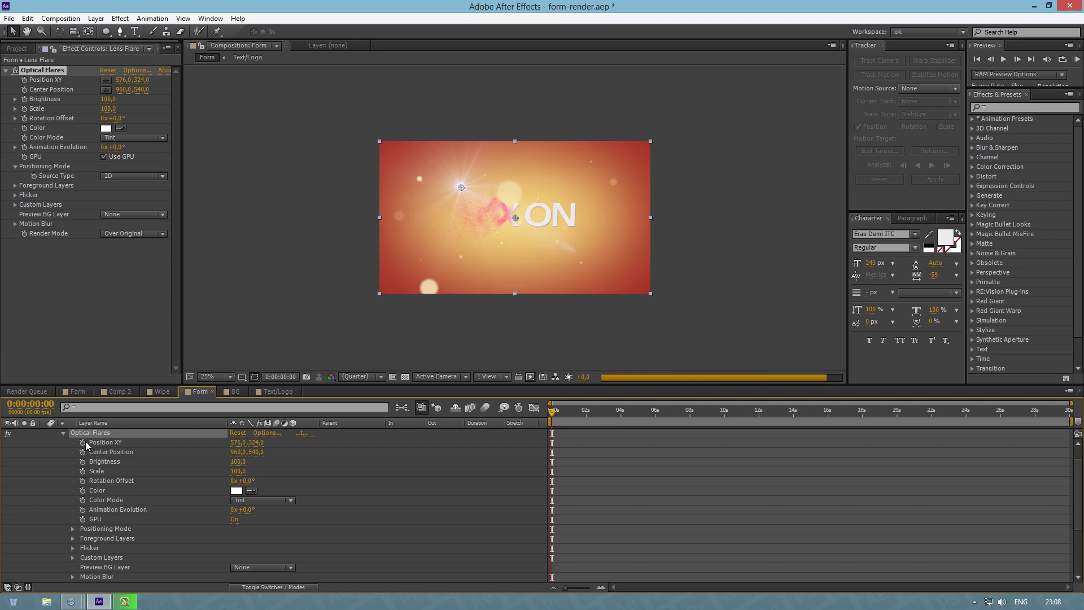
click(83, 442)
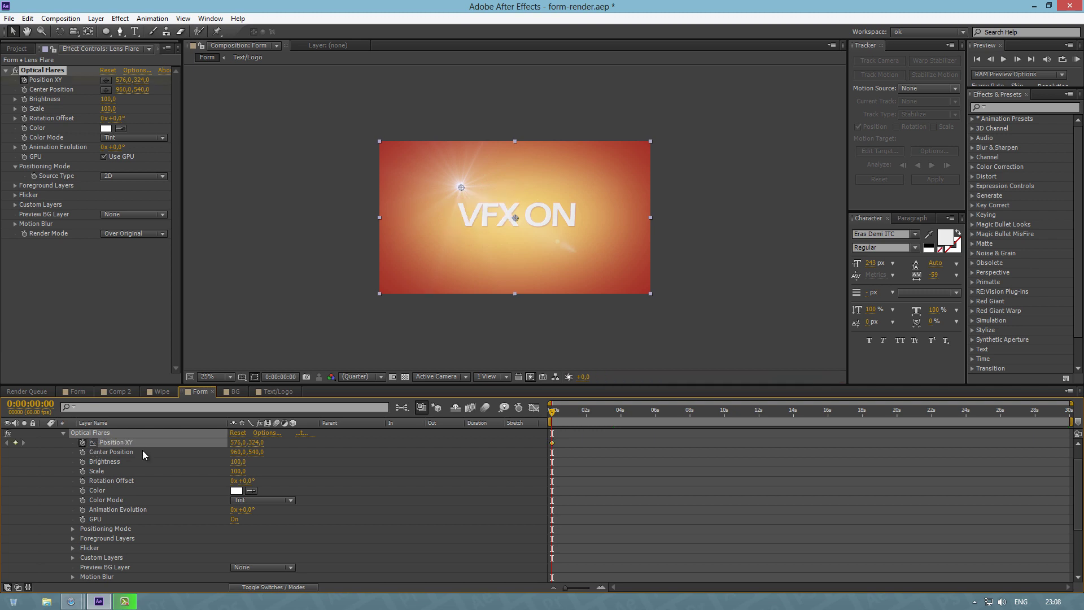
click(237, 444)
text(-236)
key(Tab)
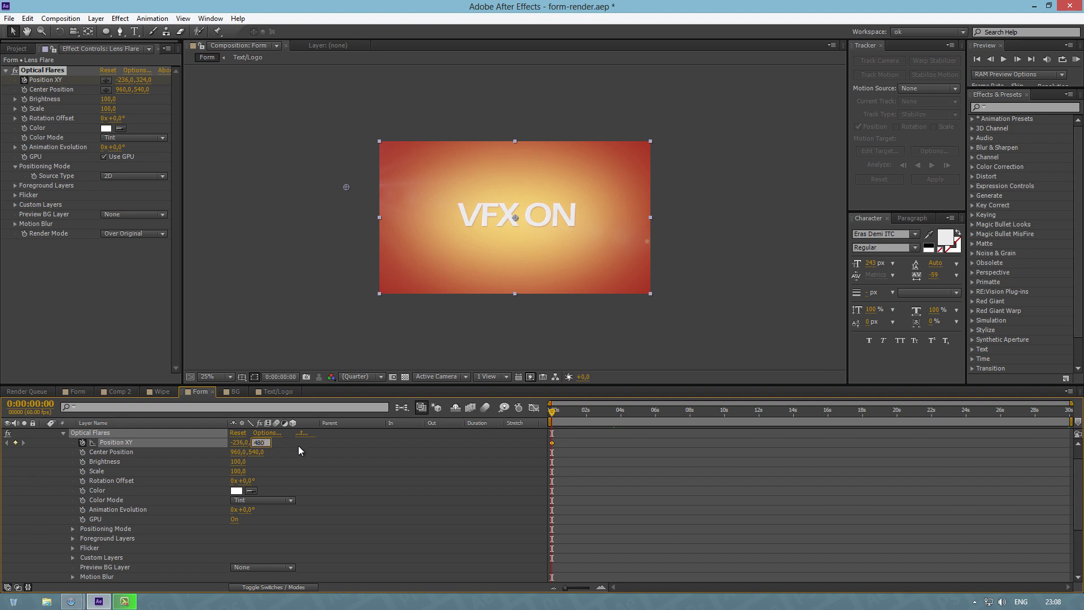
click(298, 446)
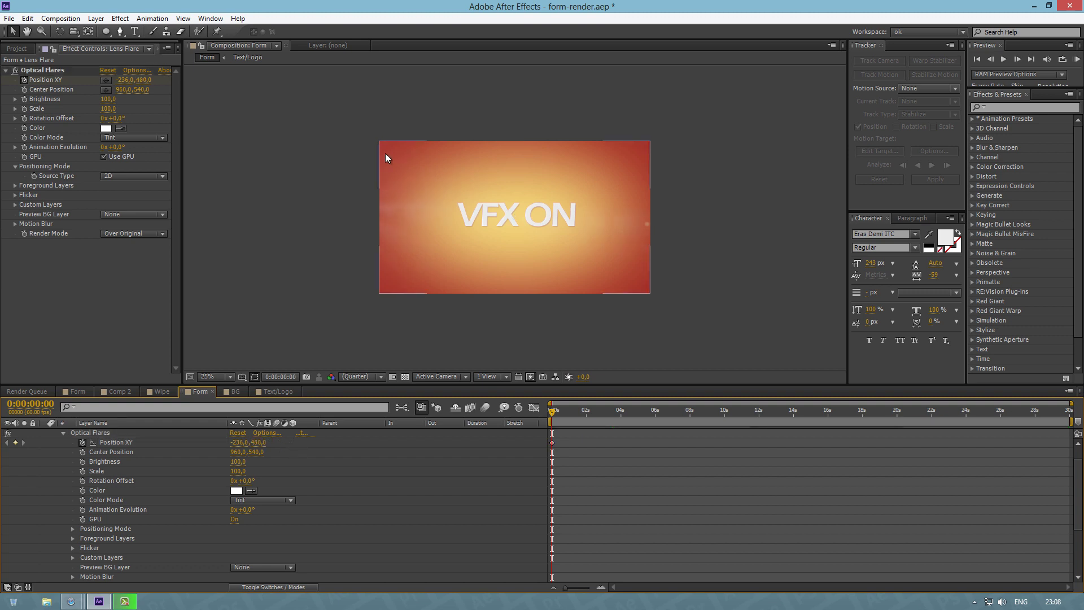
Step: Drag the flare to the top-left at the start, then to the top-right (1888, 36) at 0:00:10:44
click(100, 435)
click(110, 442)
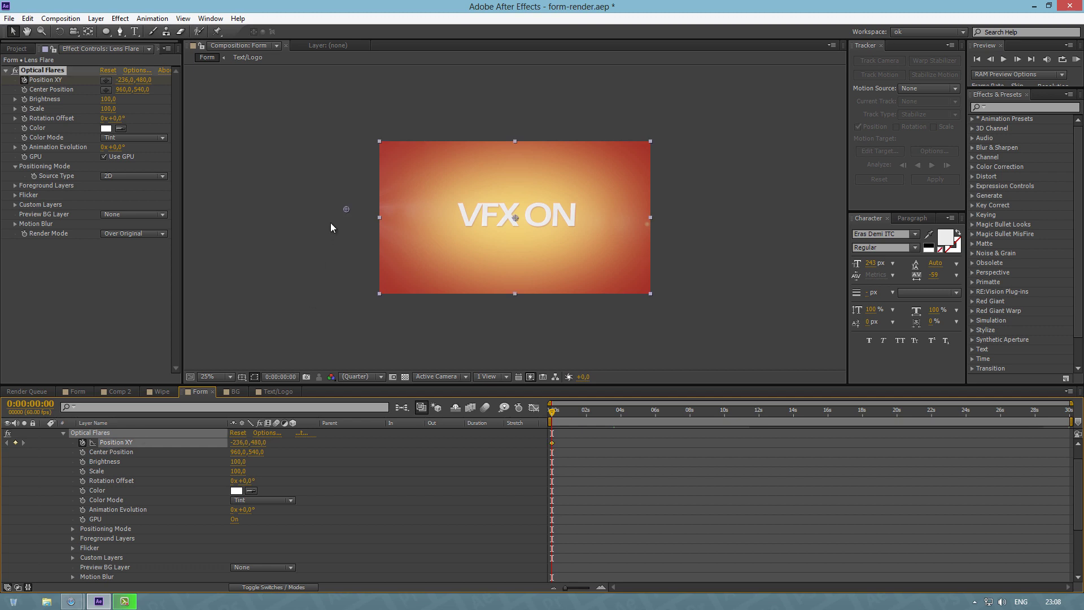
drag(346, 209, 382, 147)
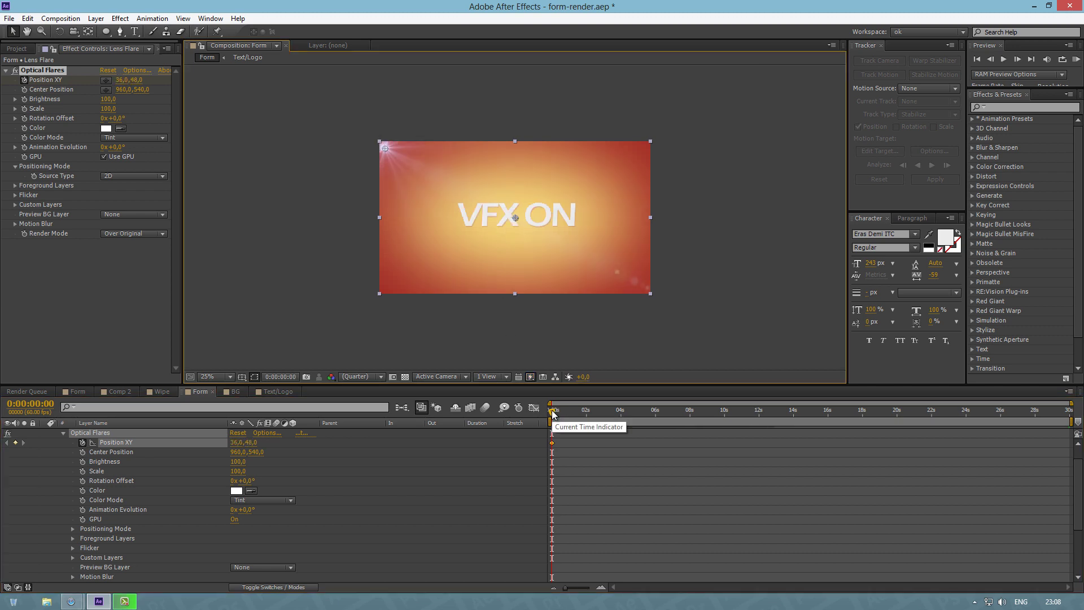
click(30, 404)
text(10:)
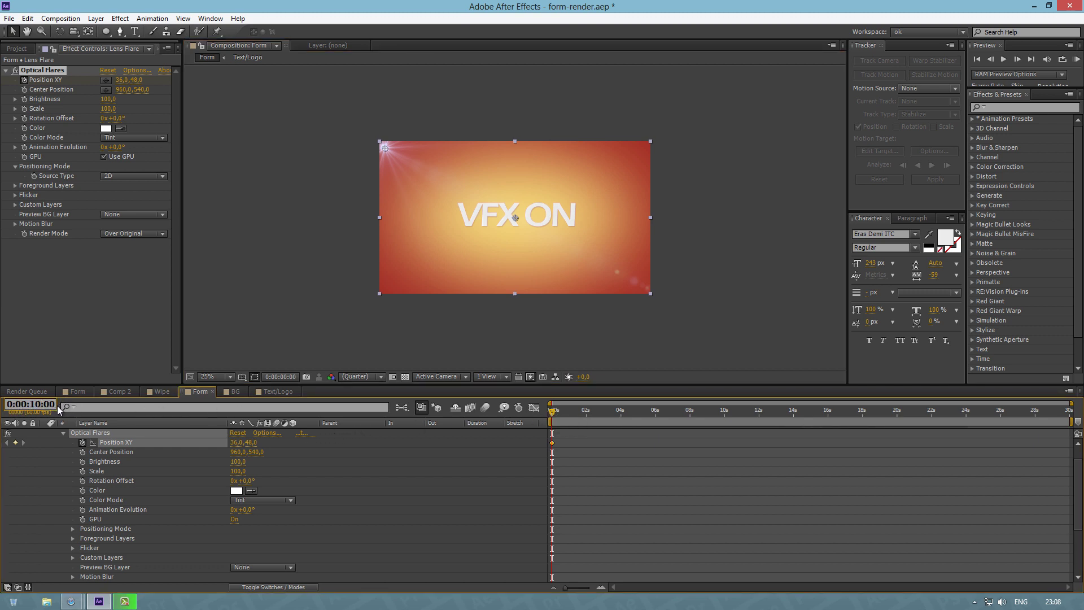
text(44)
key(Return)
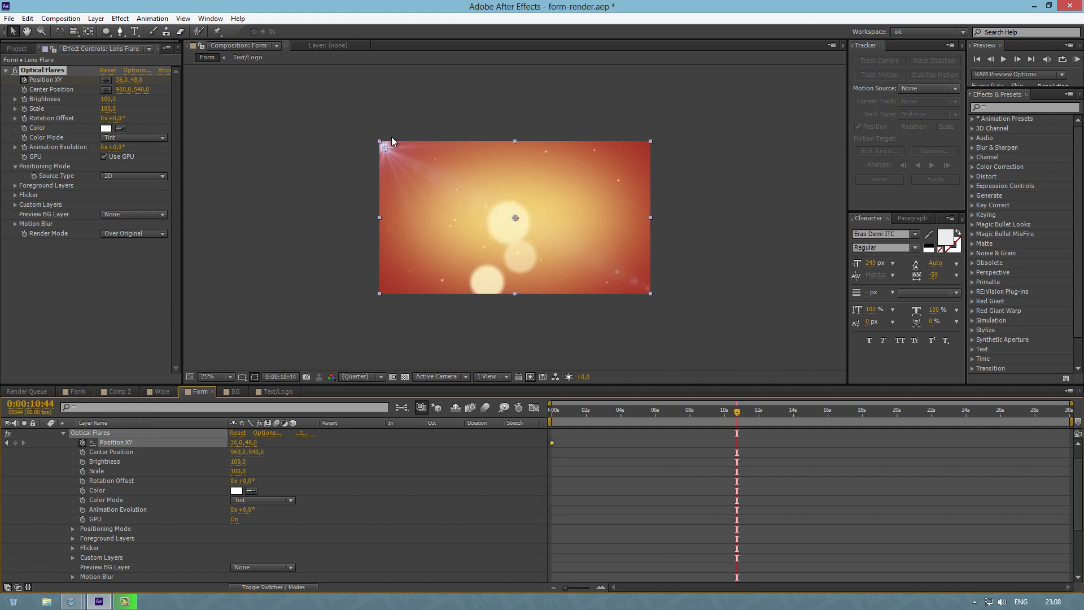
drag(386, 151, 647, 147)
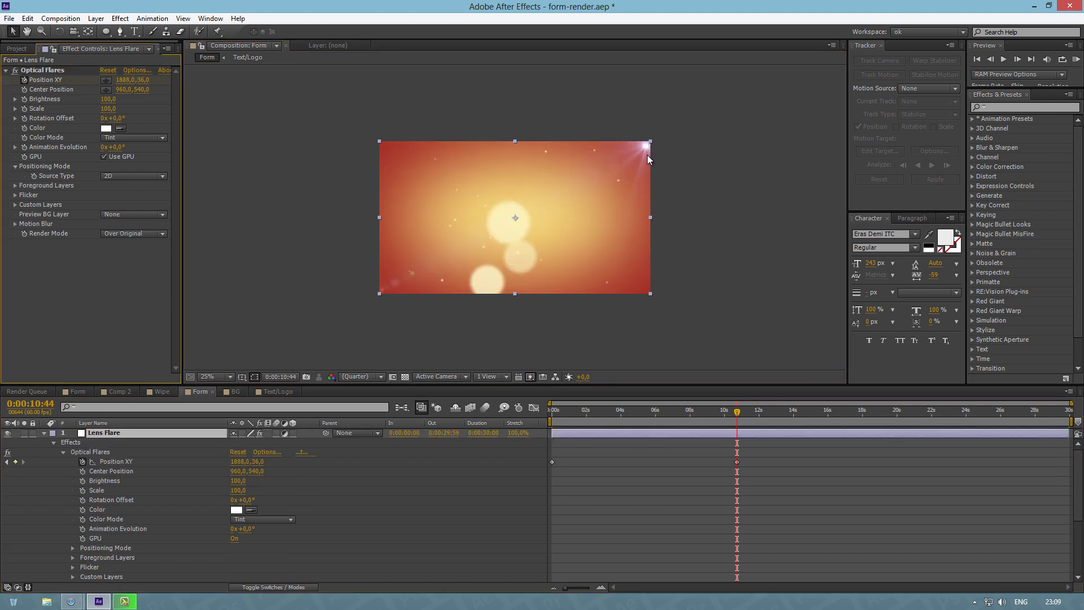
Step: Collapse the Lens Flare layer properties and the Optical Flares effect settings
click(63, 452)
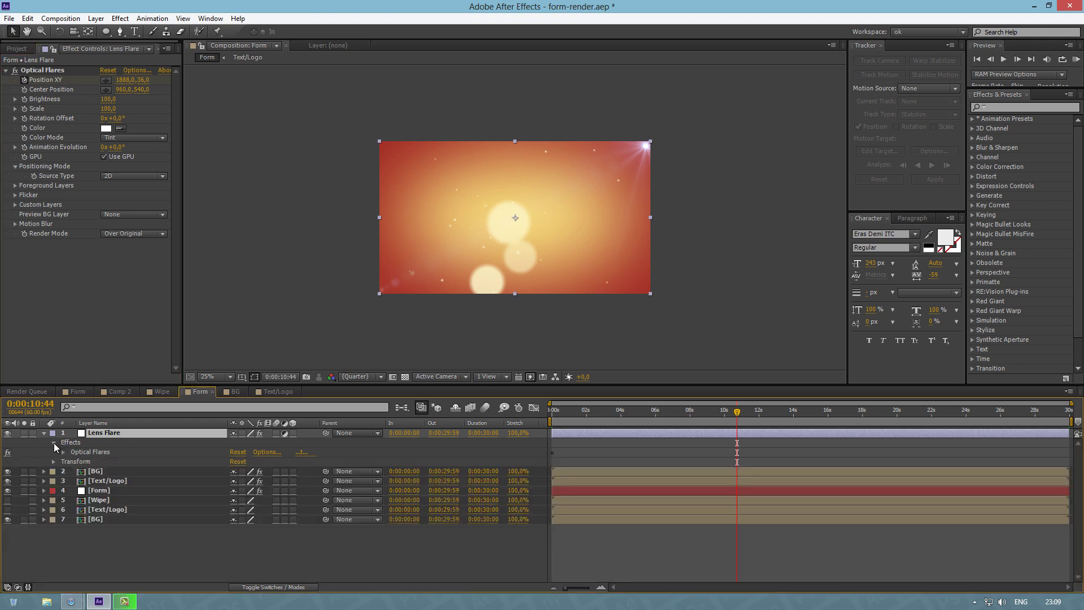
click(53, 442)
click(45, 432)
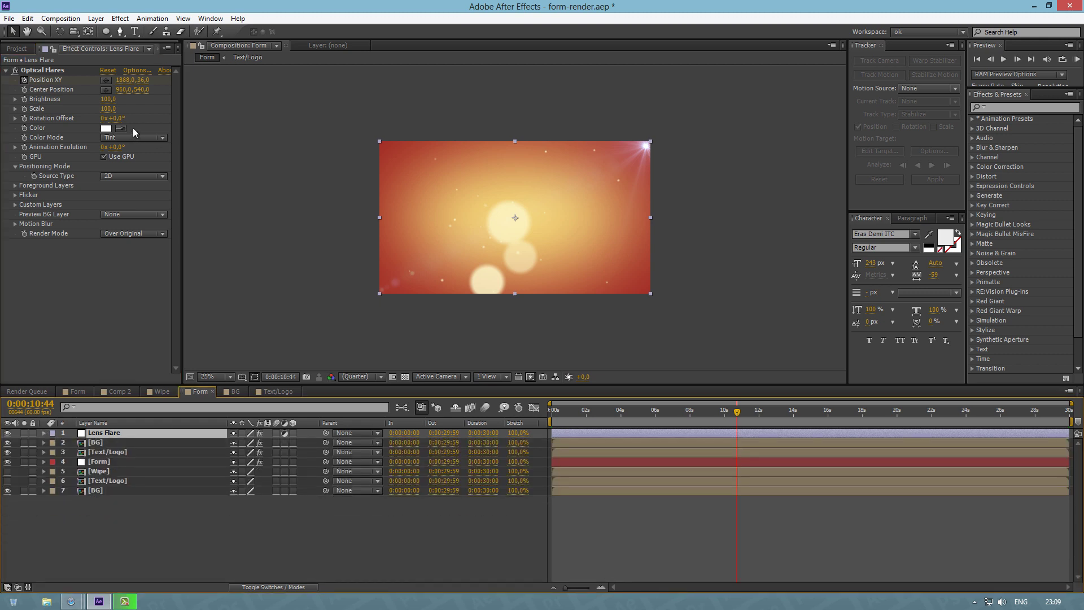
click(6, 70)
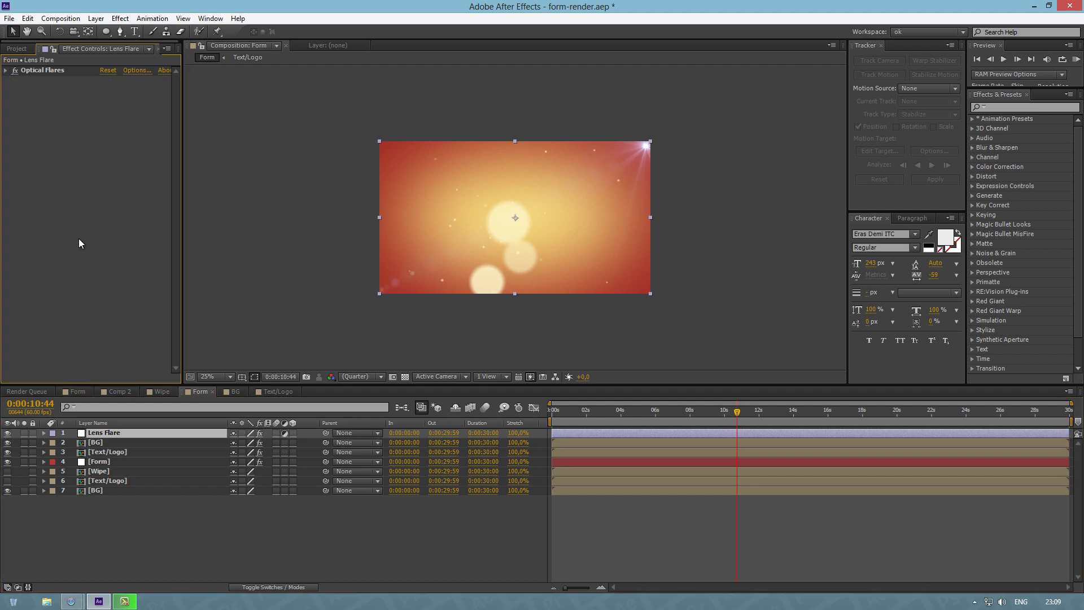
Step: In the Text/Logo comp at 0:00:00:00, keyframe the drop shadow angle at 173°
click(267, 393)
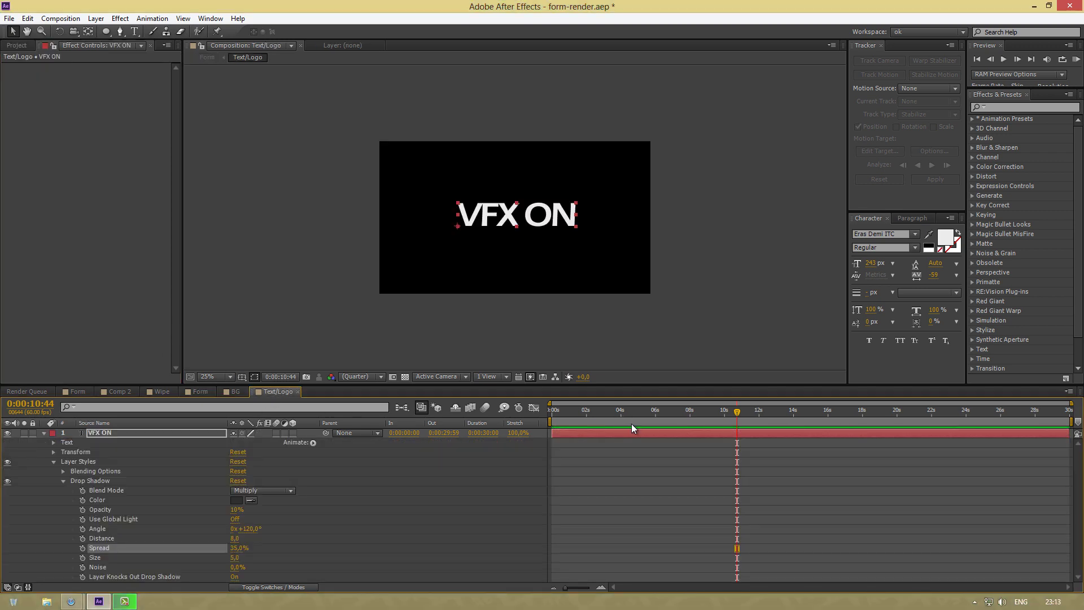
drag(559, 412, 543, 410)
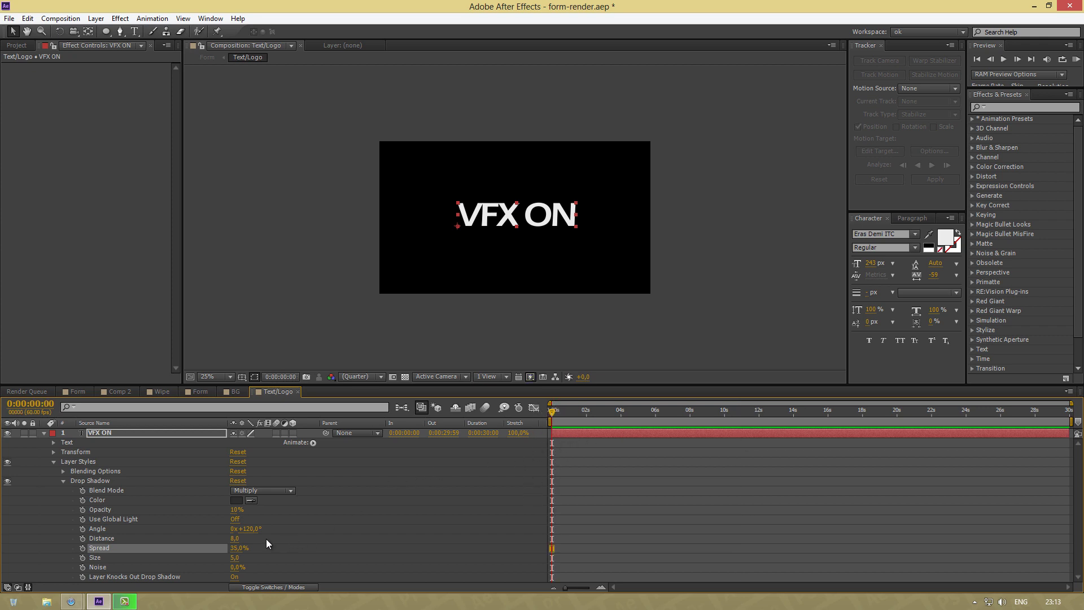
click(82, 528)
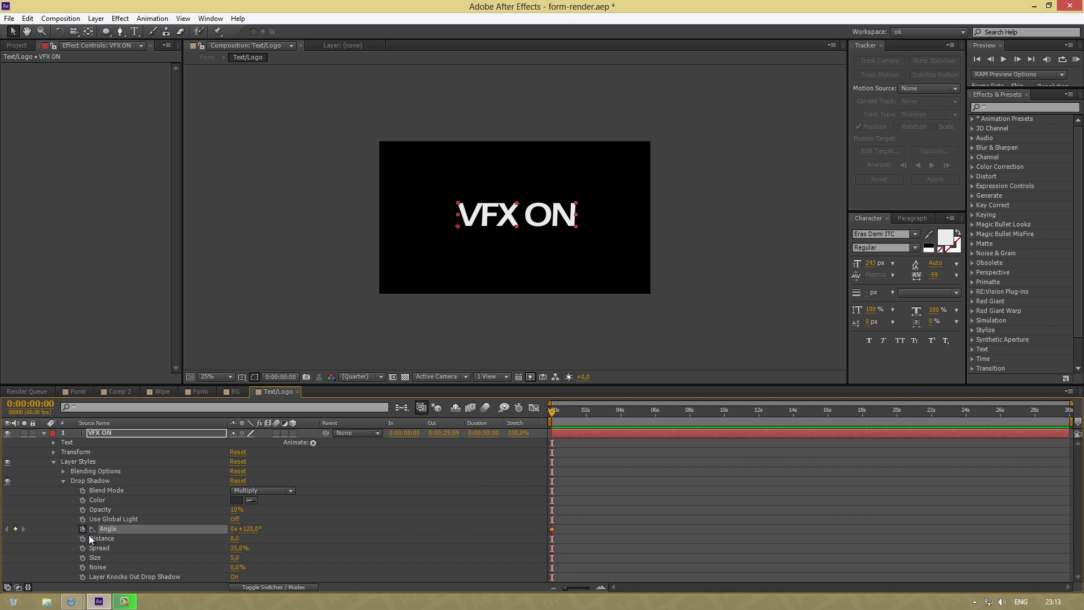
click(252, 530)
text(173)
click(629, 513)
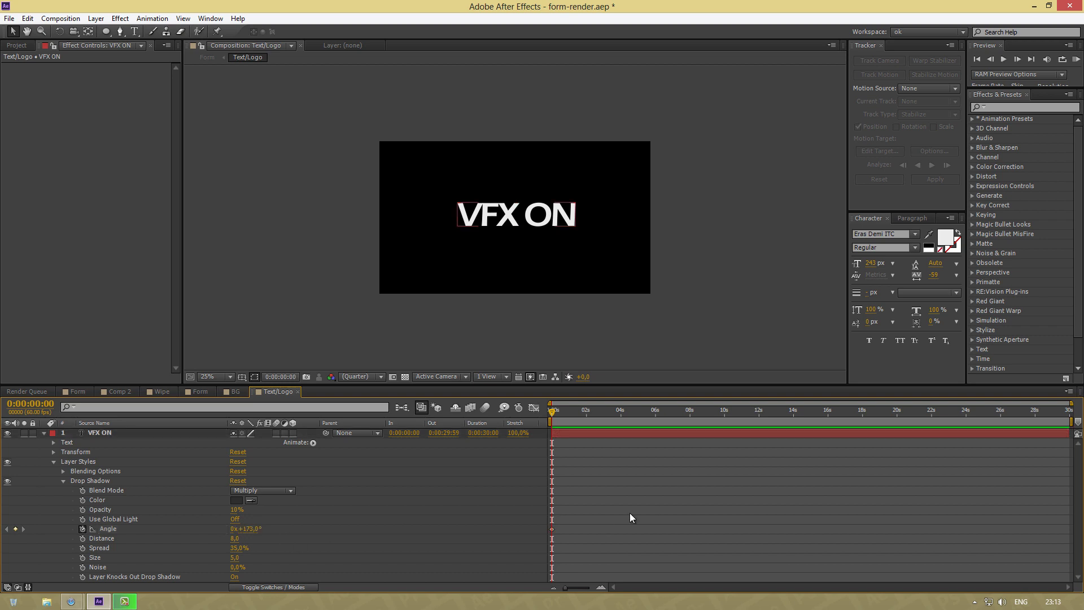
Step: At 0:00:05:03, key the shadow angle to 90°, then return to the Form comp
click(45, 407)
click(38, 403)
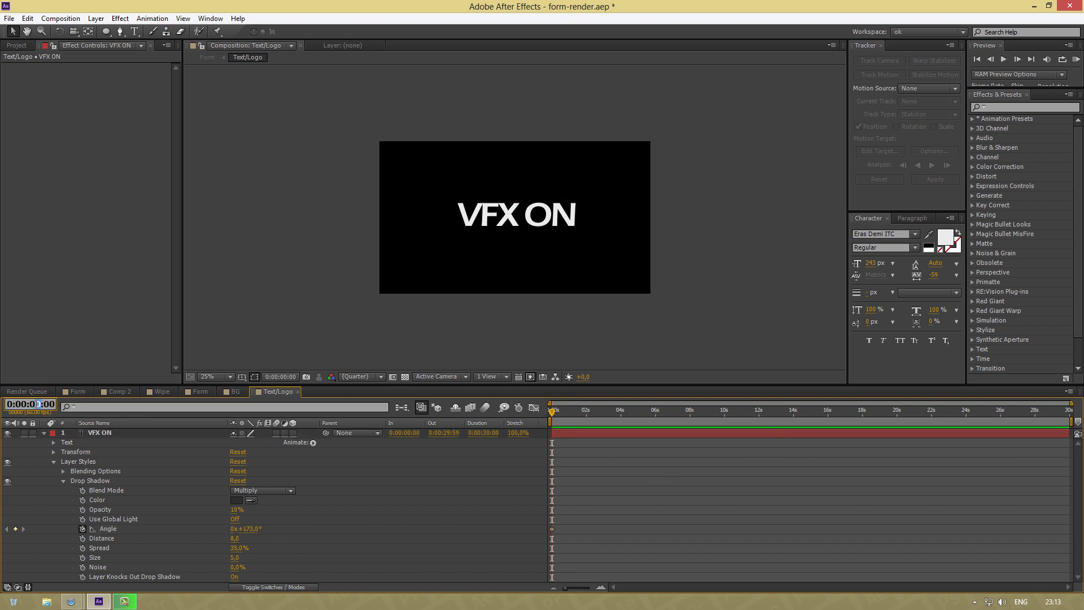
text(5:03)
key(Return)
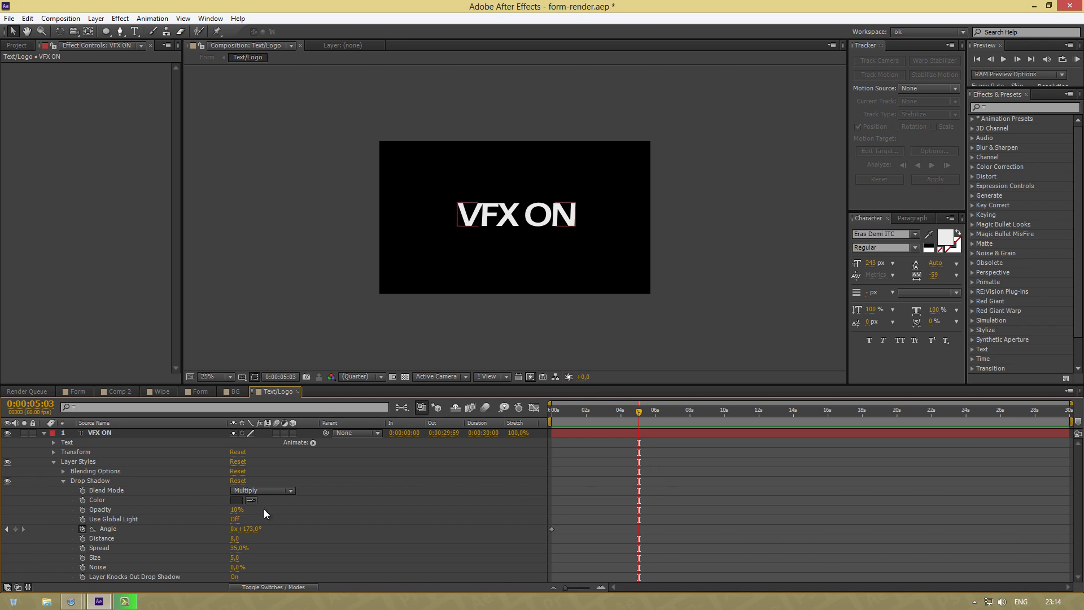
click(255, 531)
text(90)
key(Return)
click(201, 391)
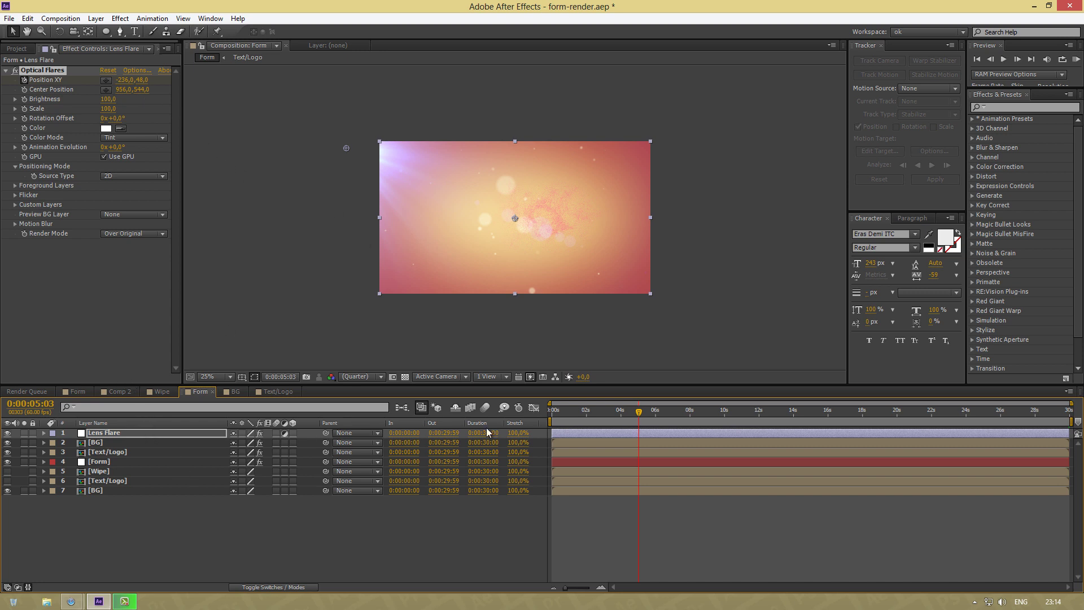
click(131, 70)
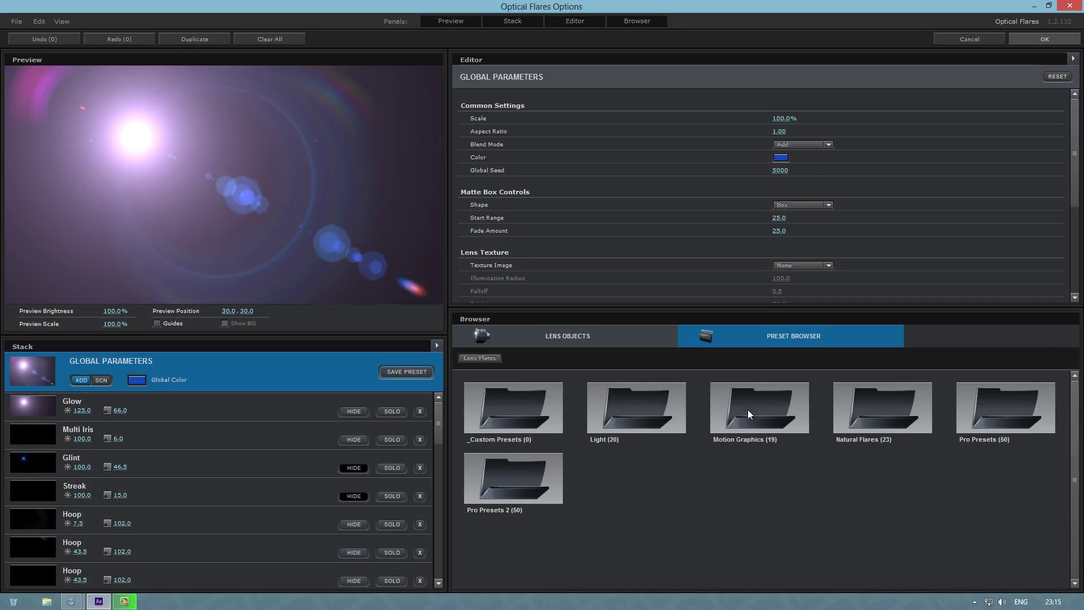
double_click(1012, 419)
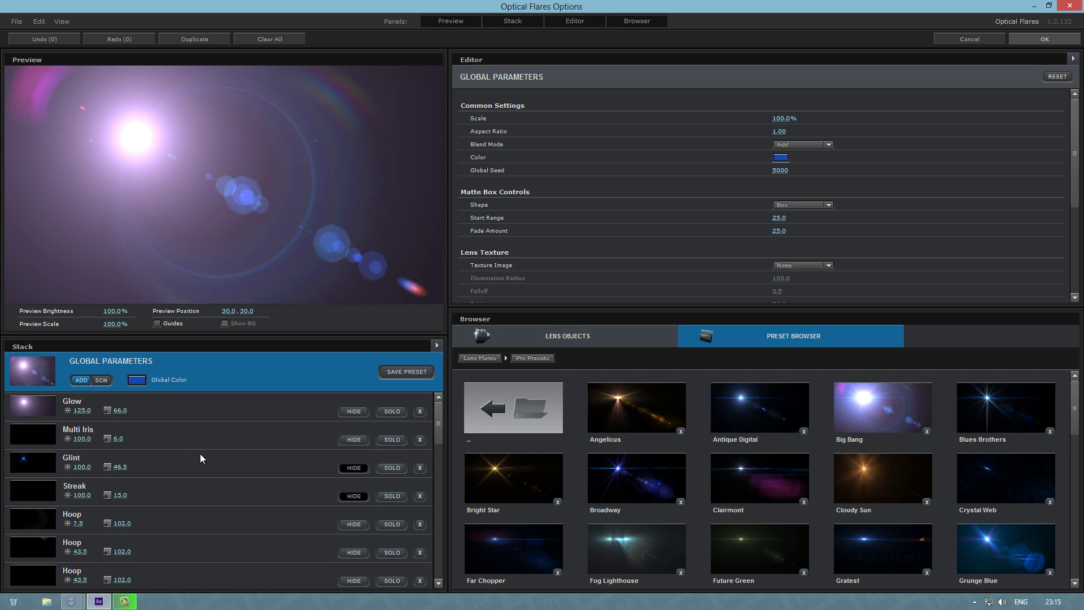
drag(436, 425, 446, 468)
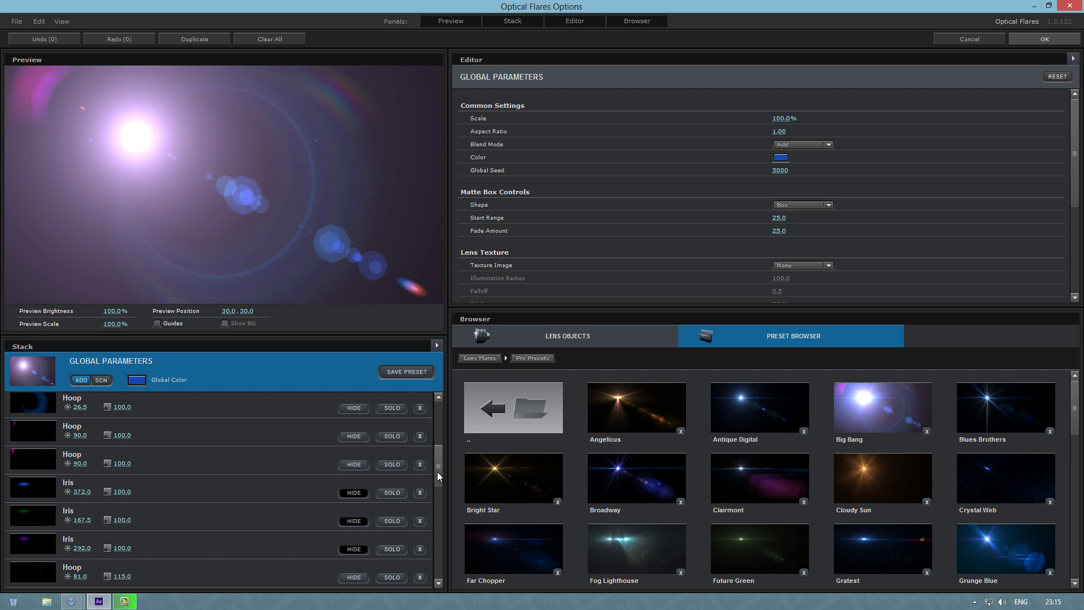
mouse_move(437, 471)
mouse_down()
mouse_move(461, 525)
mouse_move(454, 573)
mouse_move(439, 558)
mouse_move(418, 394)
mouse_up()
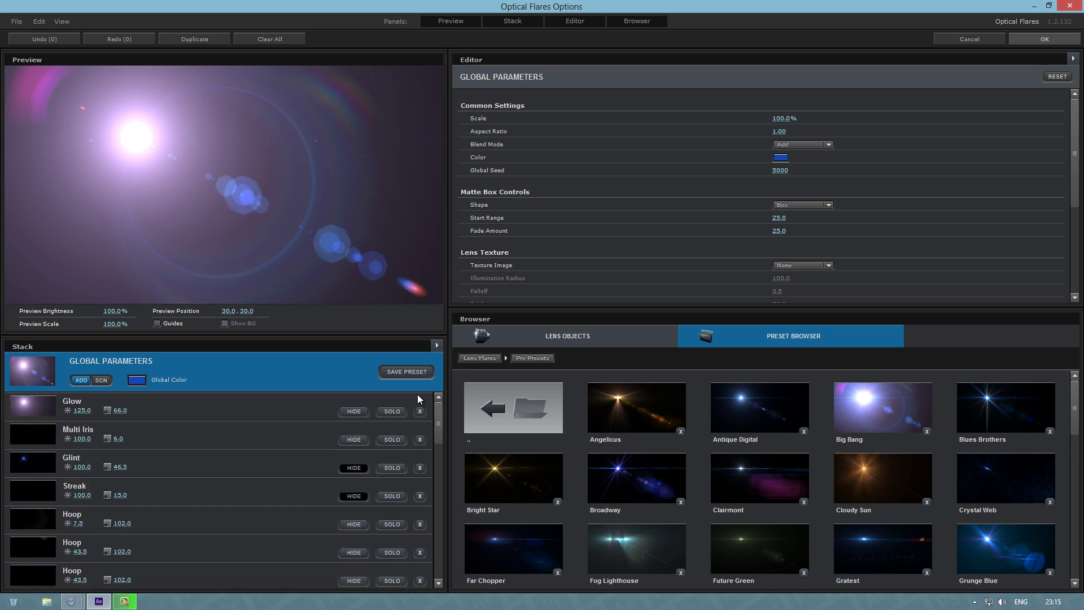
click(255, 407)
click(253, 384)
click(978, 39)
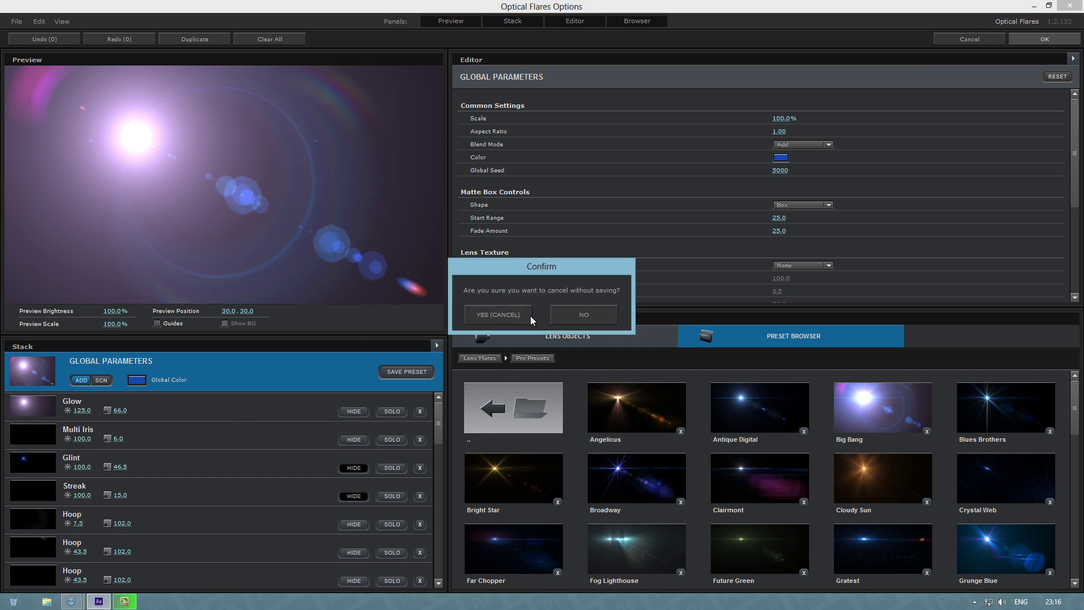
click(502, 319)
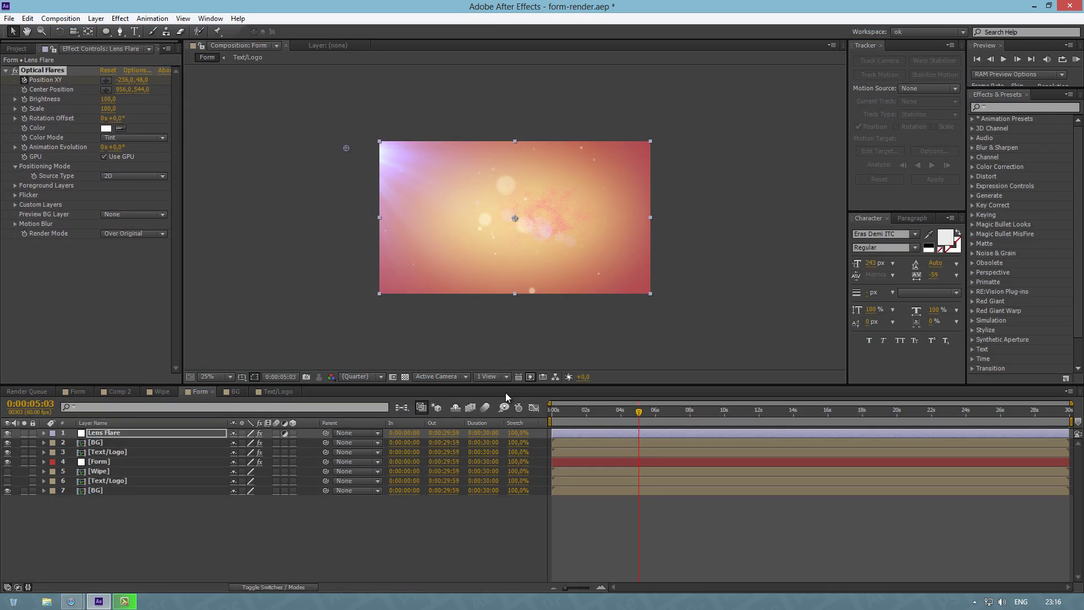
Step: Jump to 0:00:03:22 to see VFX ON forming from pink particles over the bokeh
click(610, 411)
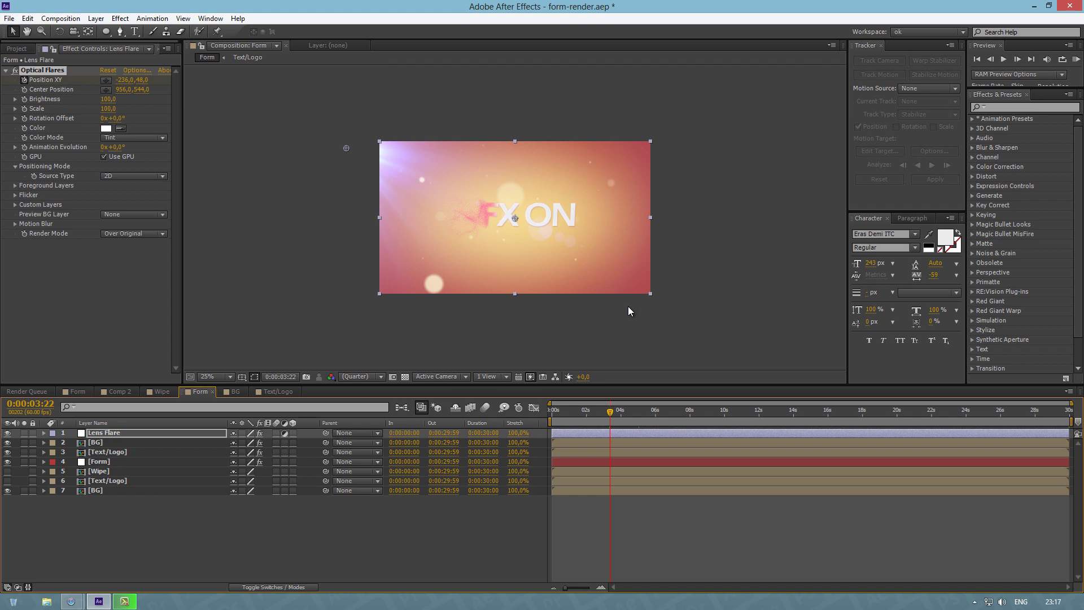
Step: With the Text/Logo comp open, import 1.png from the desktop into the Project panel
click(273, 391)
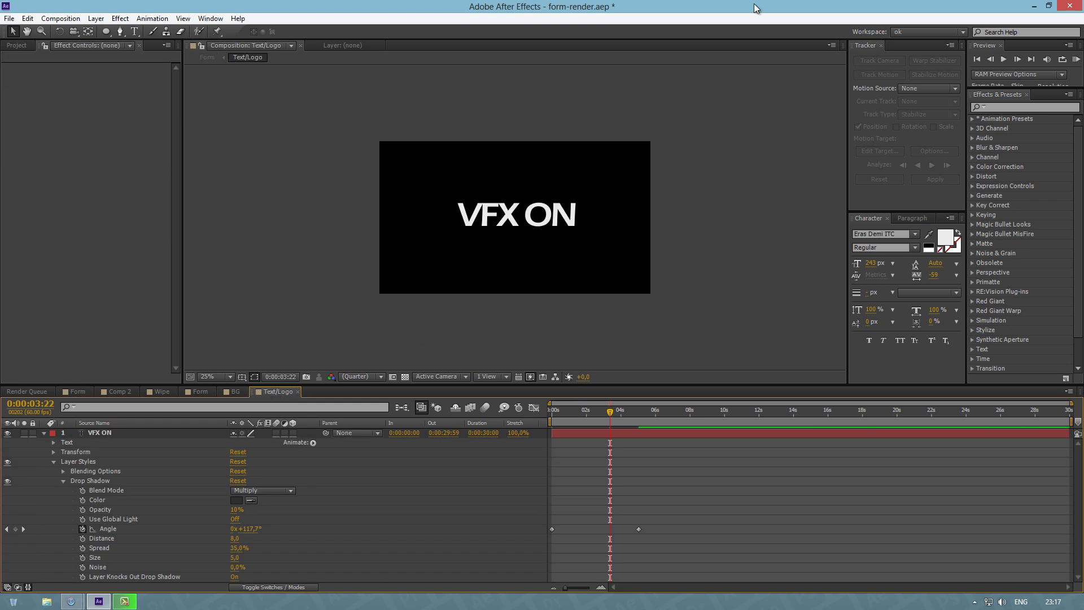
drag(754, 4, 736, 27)
click(1048, 5)
drag(652, 30, 721, 17)
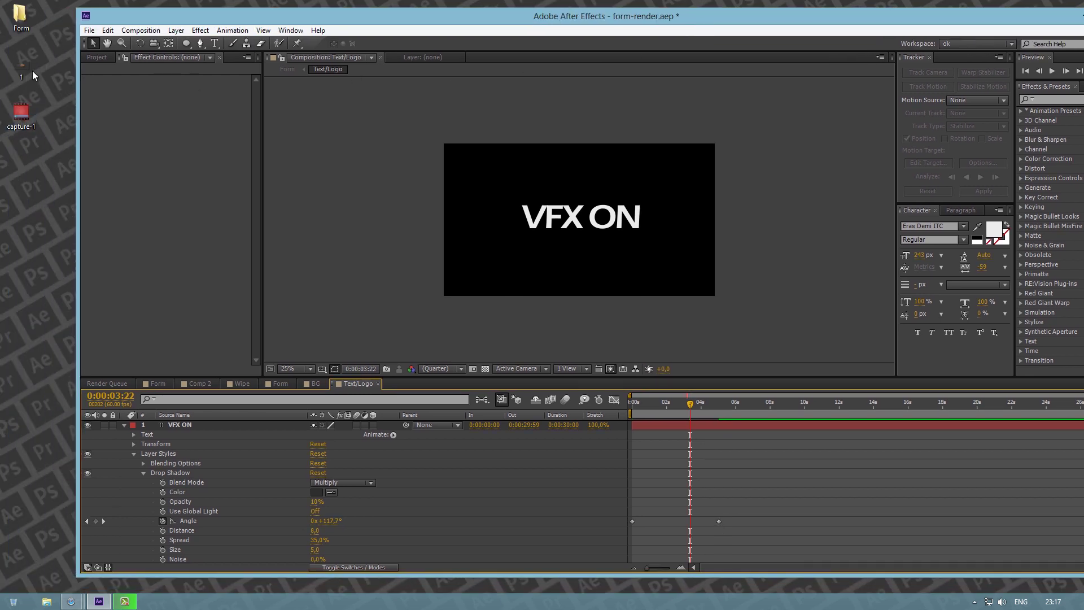
mouse_move(22, 62)
mouse_down()
mouse_move(316, 440)
mouse_move(149, 154)
mouse_move(43, 97)
mouse_move(28, 69)
mouse_up()
click(94, 57)
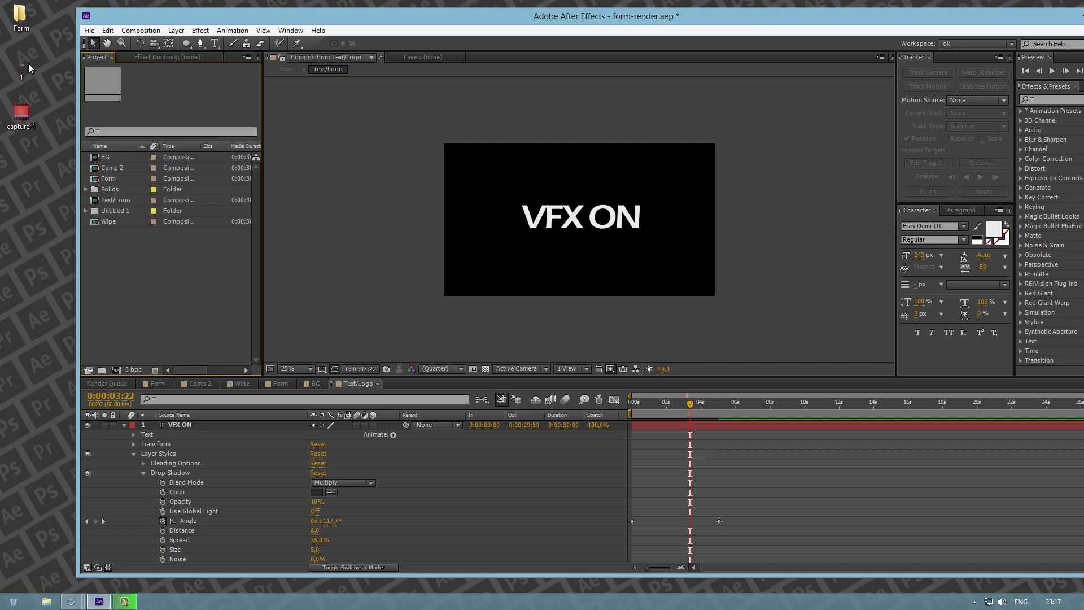
click(25, 65)
drag(229, 335, 187, 279)
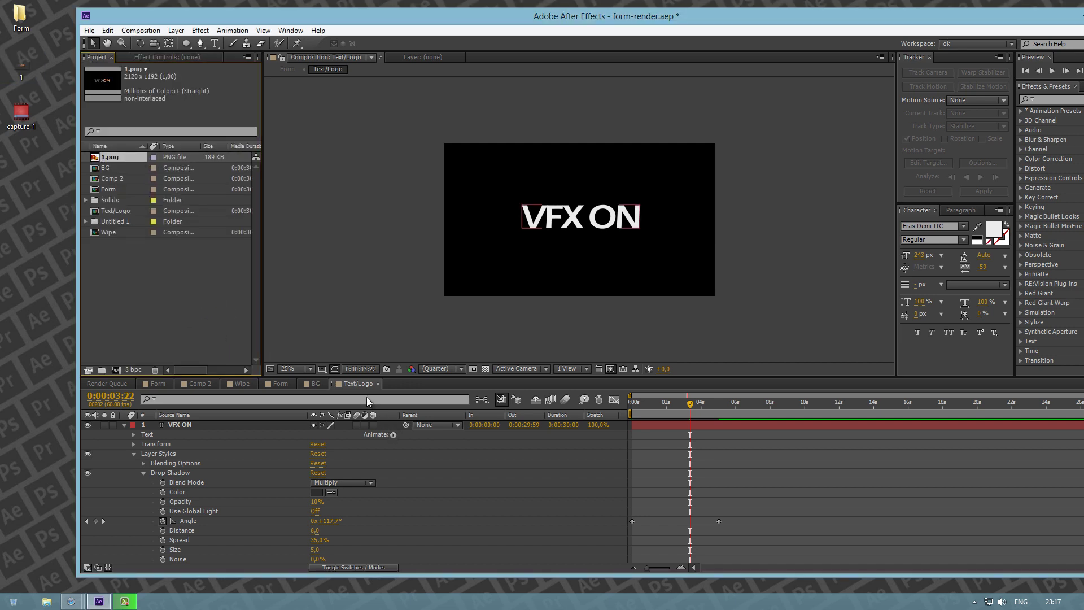
Step: Place 1.png in the timeline below VFX ON and toggle VFX ON's visibility to check it
click(124, 426)
drag(238, 458, 246, 480)
click(88, 424)
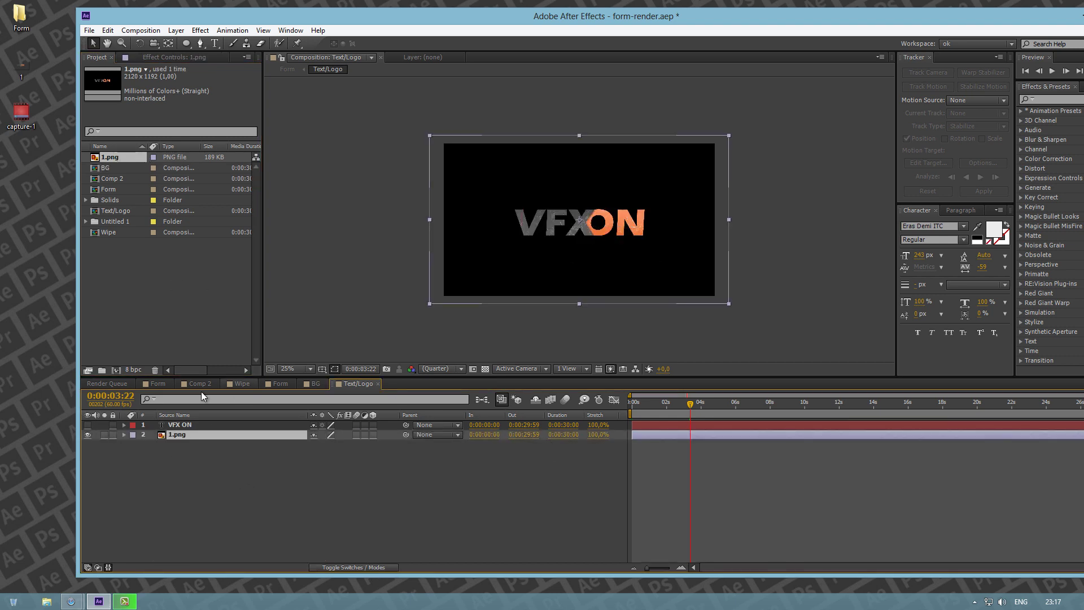
click(87, 425)
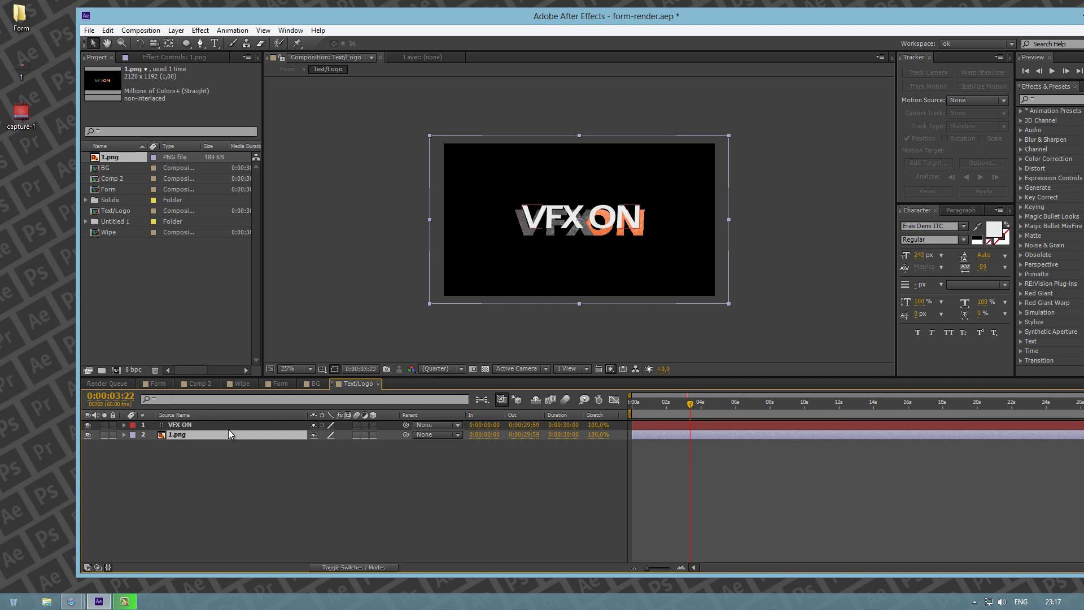
key(Return)
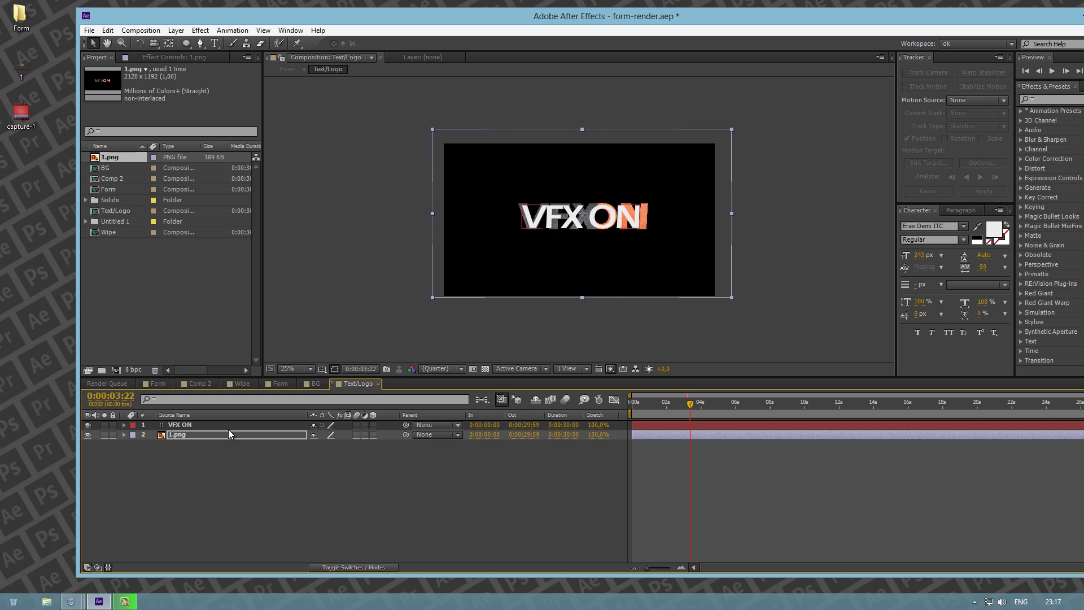
Step: Switch to the Form comp and jump to 0:00:04:15 to view the 1.png logo dissolving
click(280, 386)
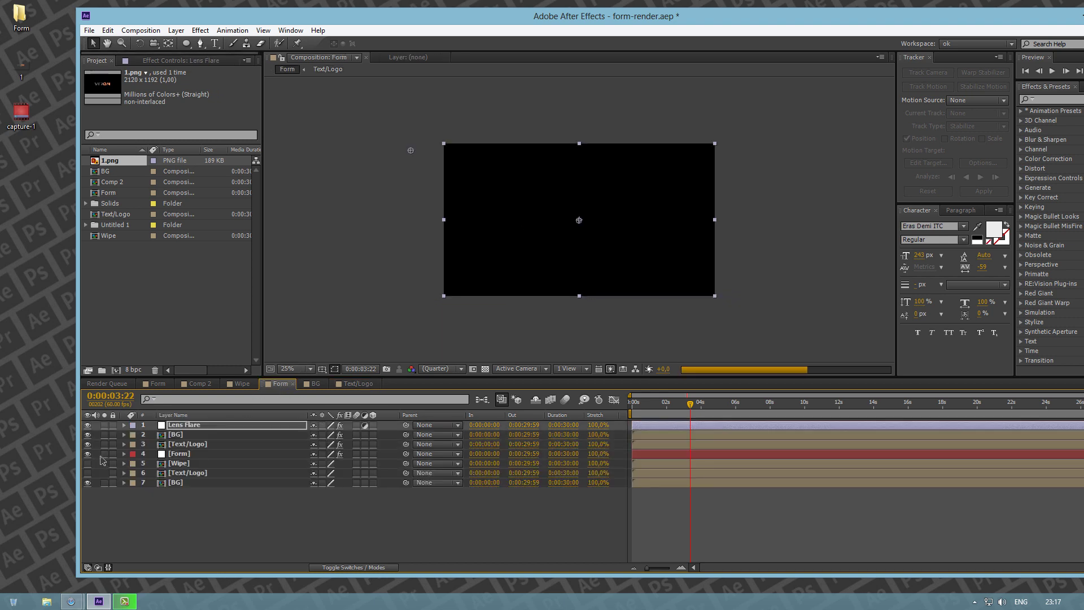
click(357, 384)
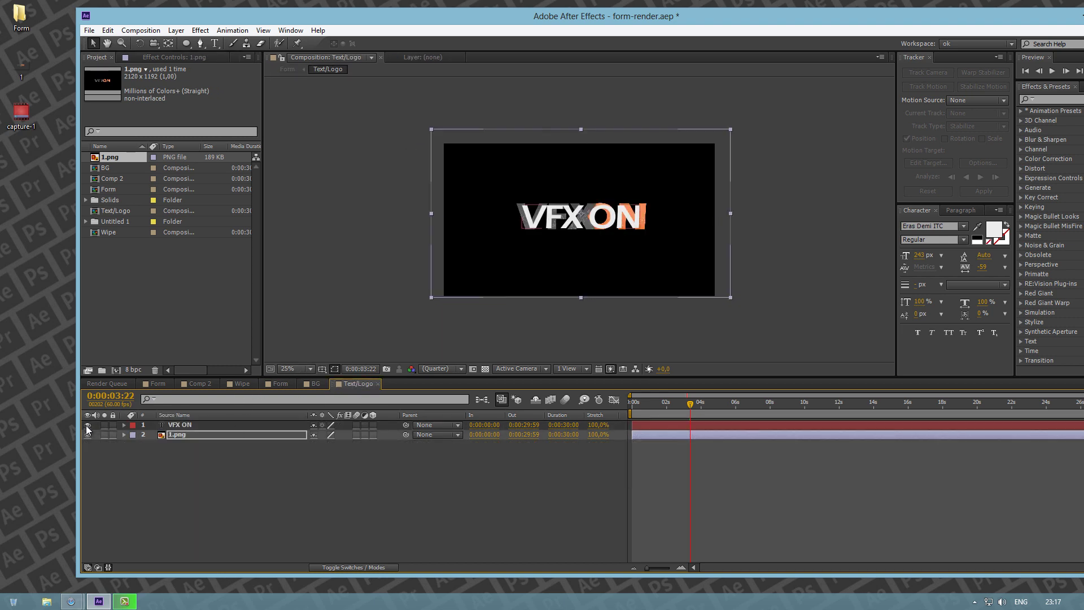
click(271, 388)
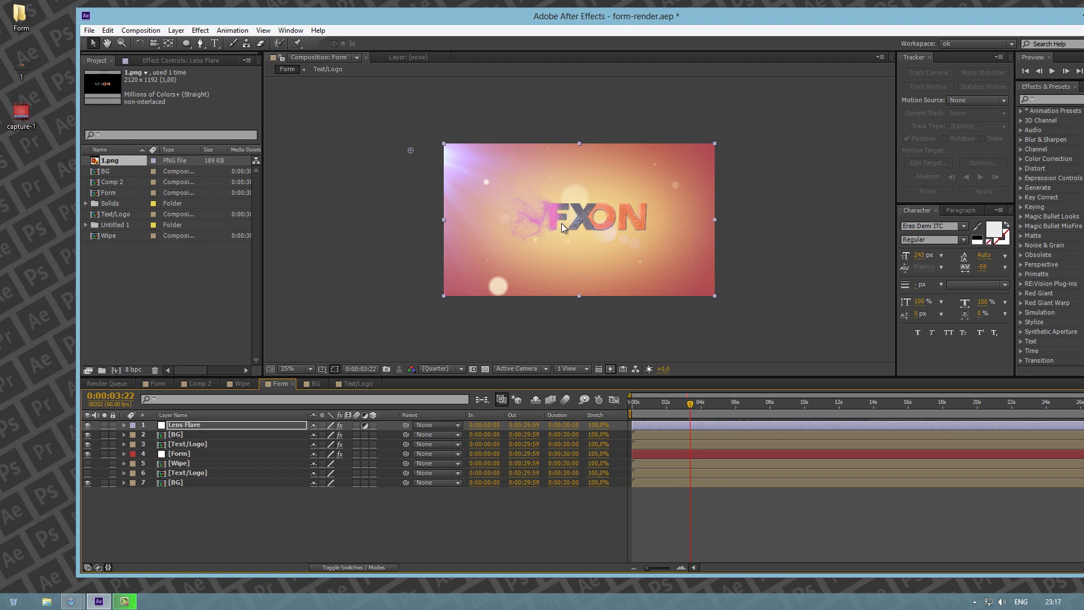
click(705, 406)
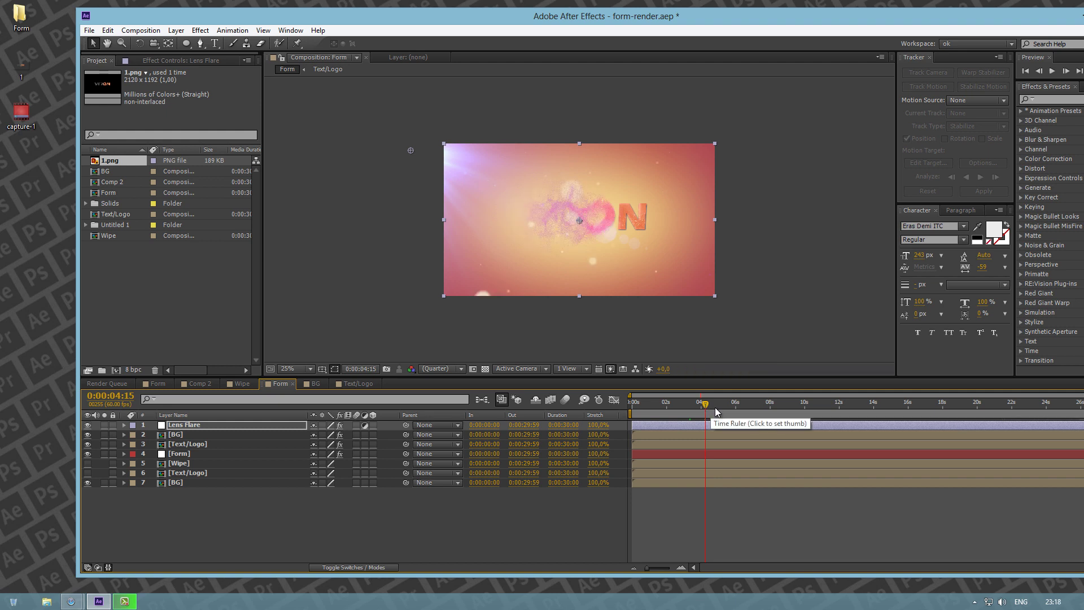